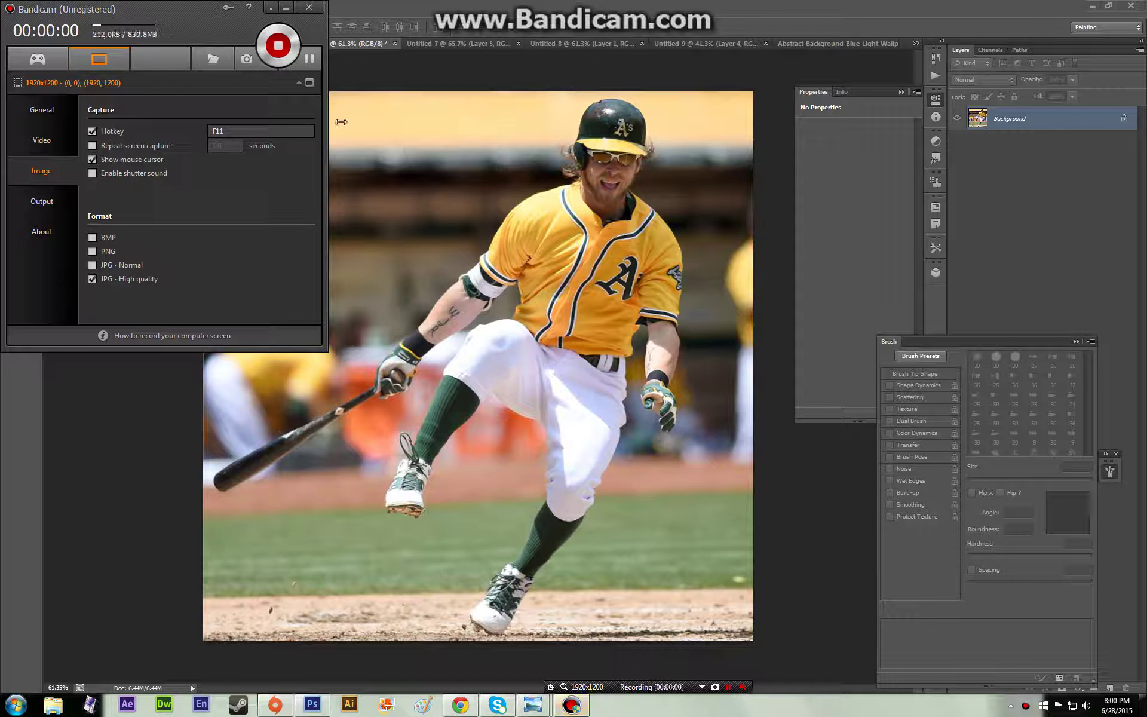
# Denoise the baseball photo with Topaz DeNoise 5's JPEG - strongest preset.
pyautogui.click(286, 9)
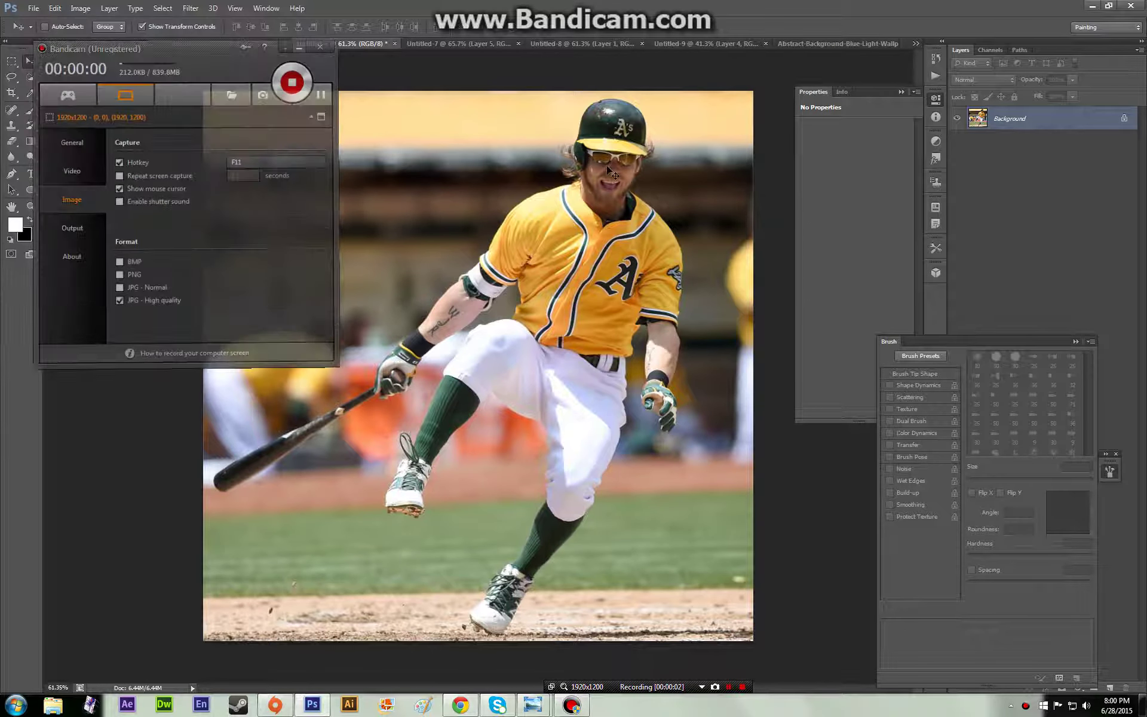
pyautogui.click(191, 8)
pyautogui.moveTo(208, 259)
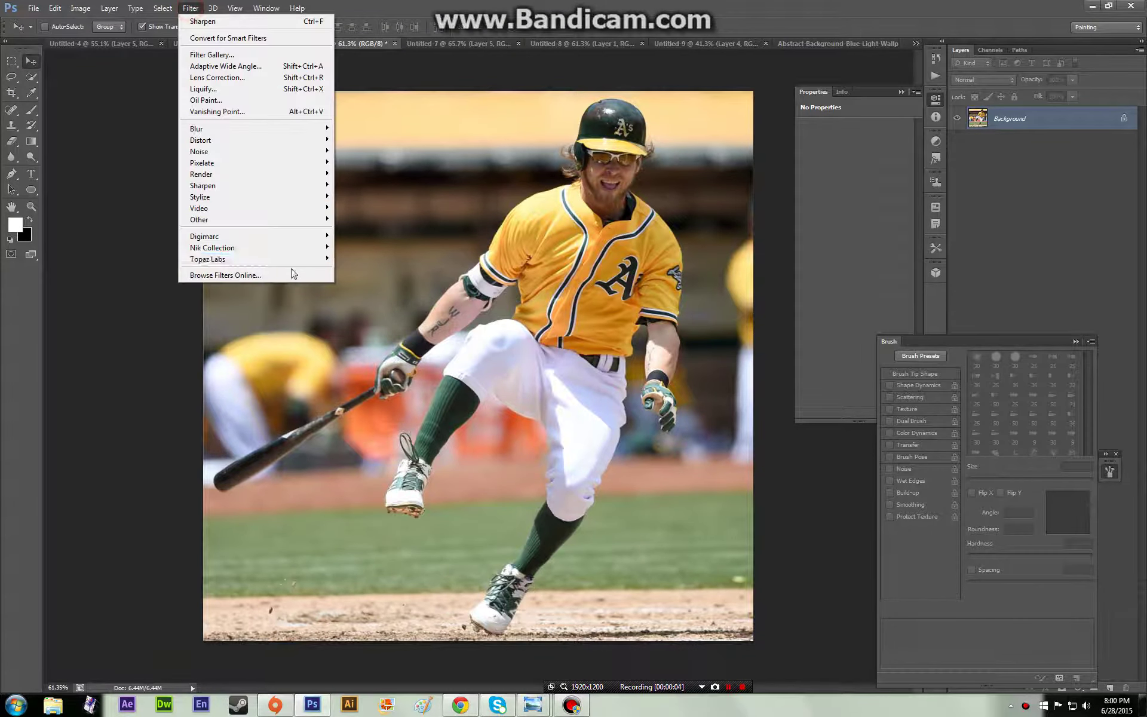
pyautogui.click(399, 316)
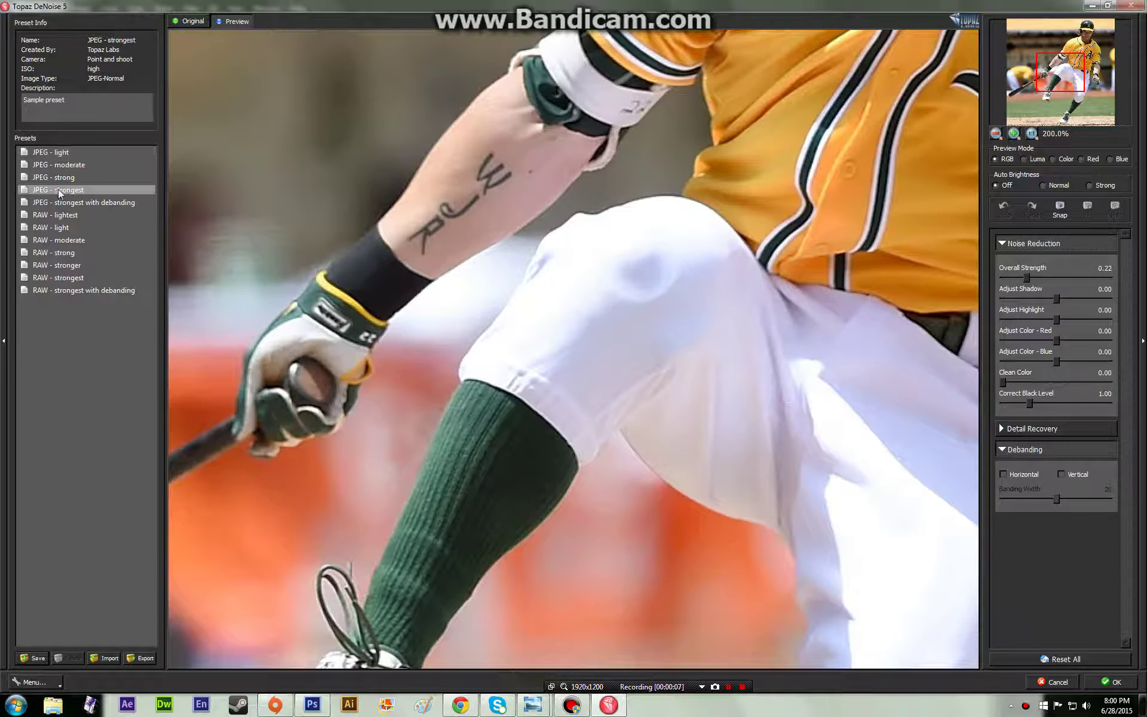
pyautogui.click(60, 190)
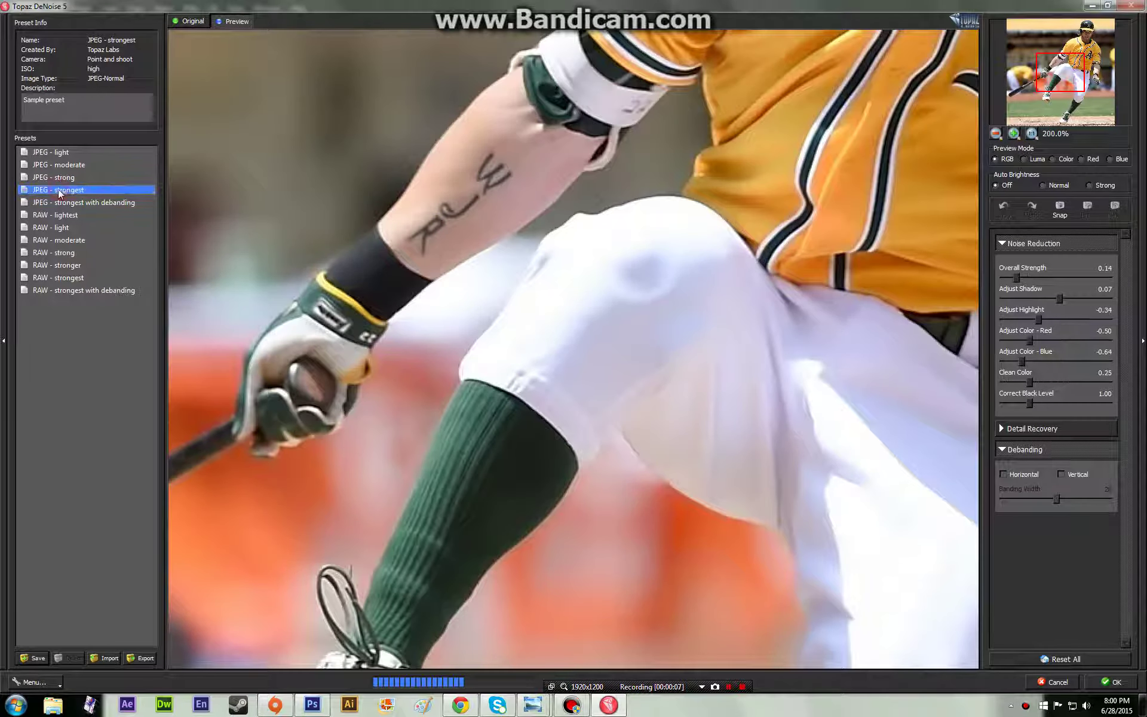
pyautogui.click(1092, 681)
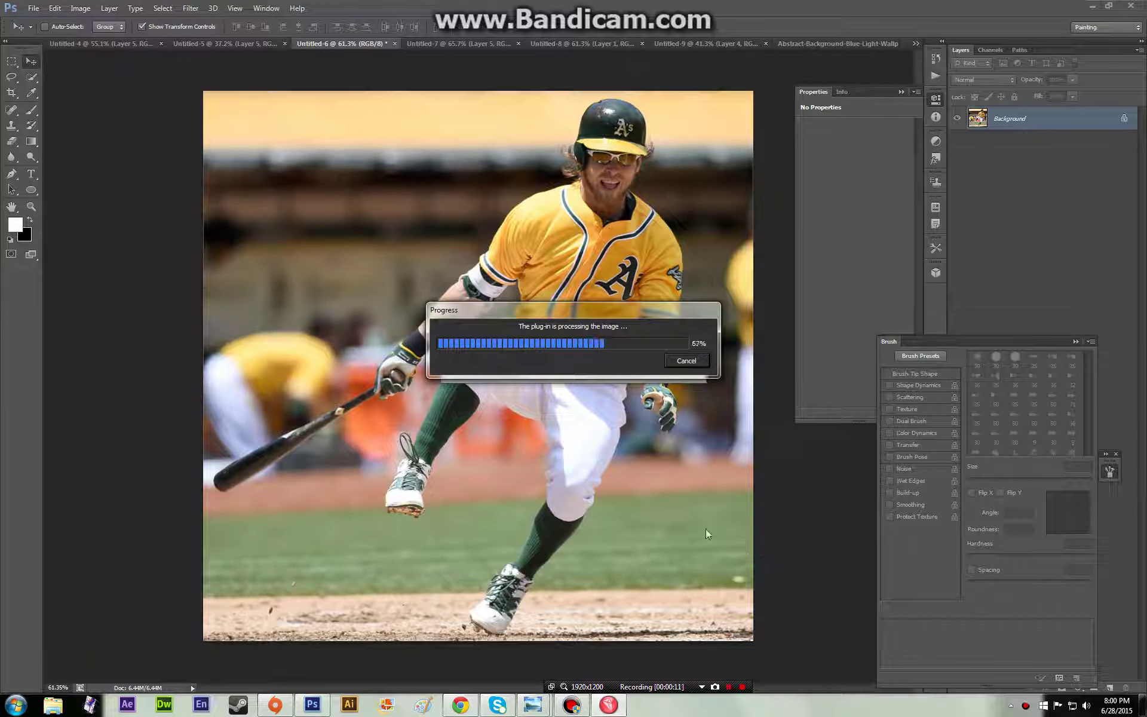
# Give the photo an HDR Collection look in Topaz Adjust 5.
pyautogui.click(190, 9)
pyautogui.click(281, 259)
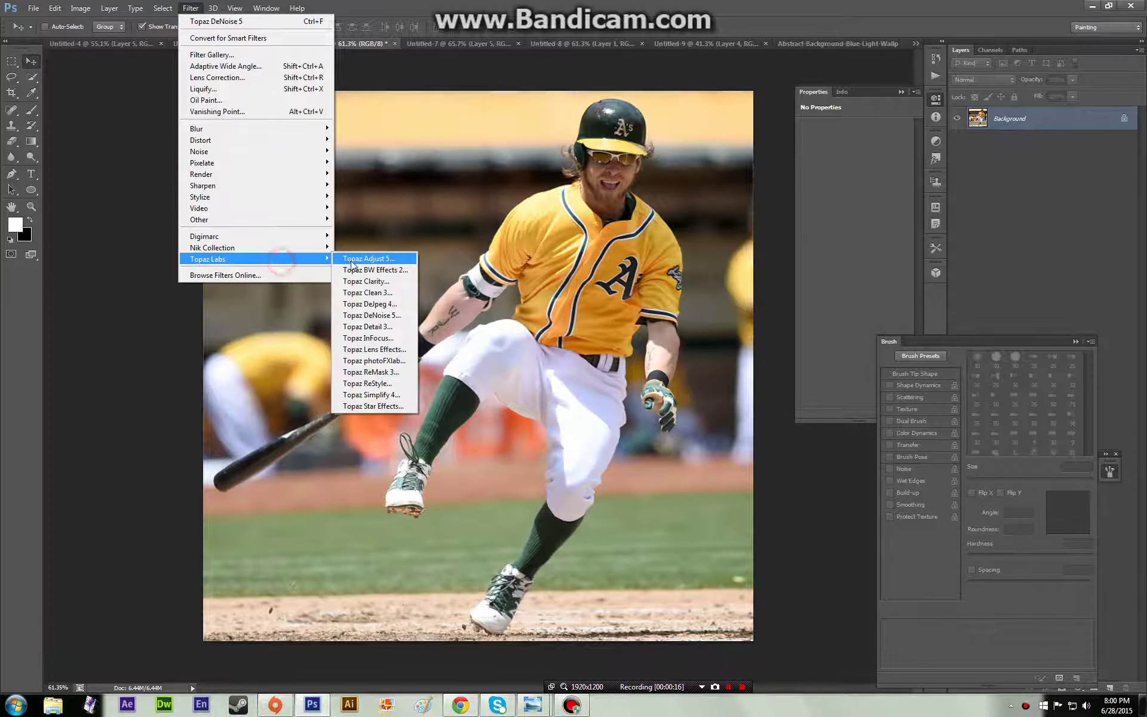
pyautogui.click(351, 263)
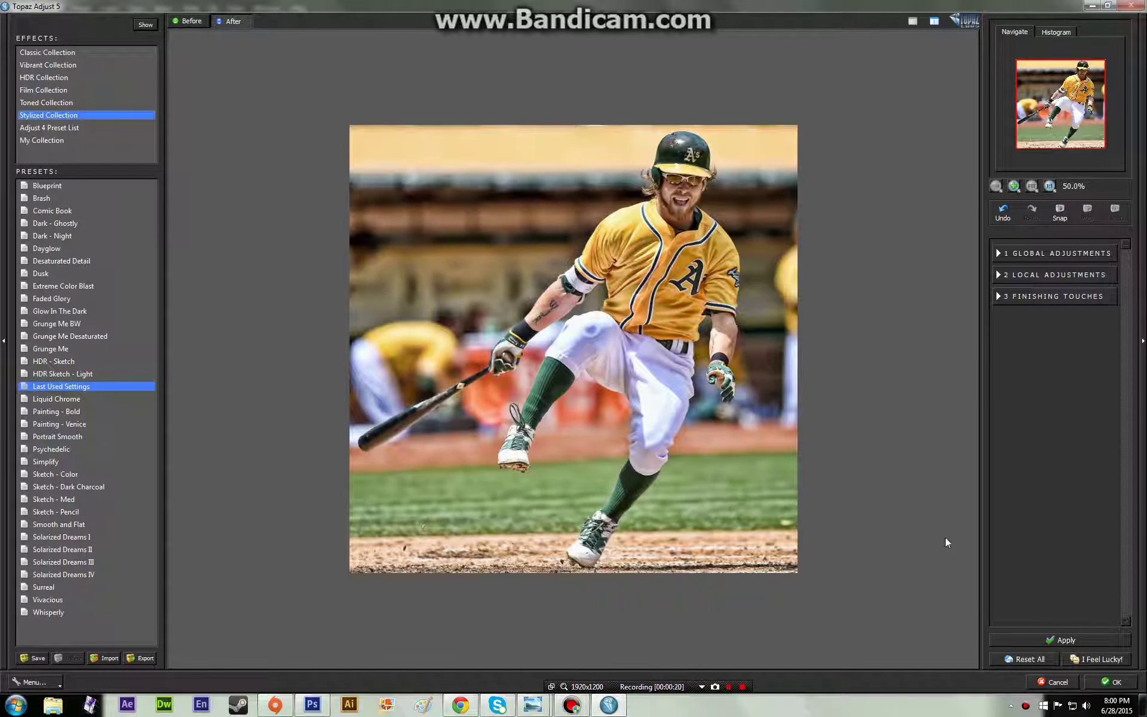
pyautogui.click(52, 78)
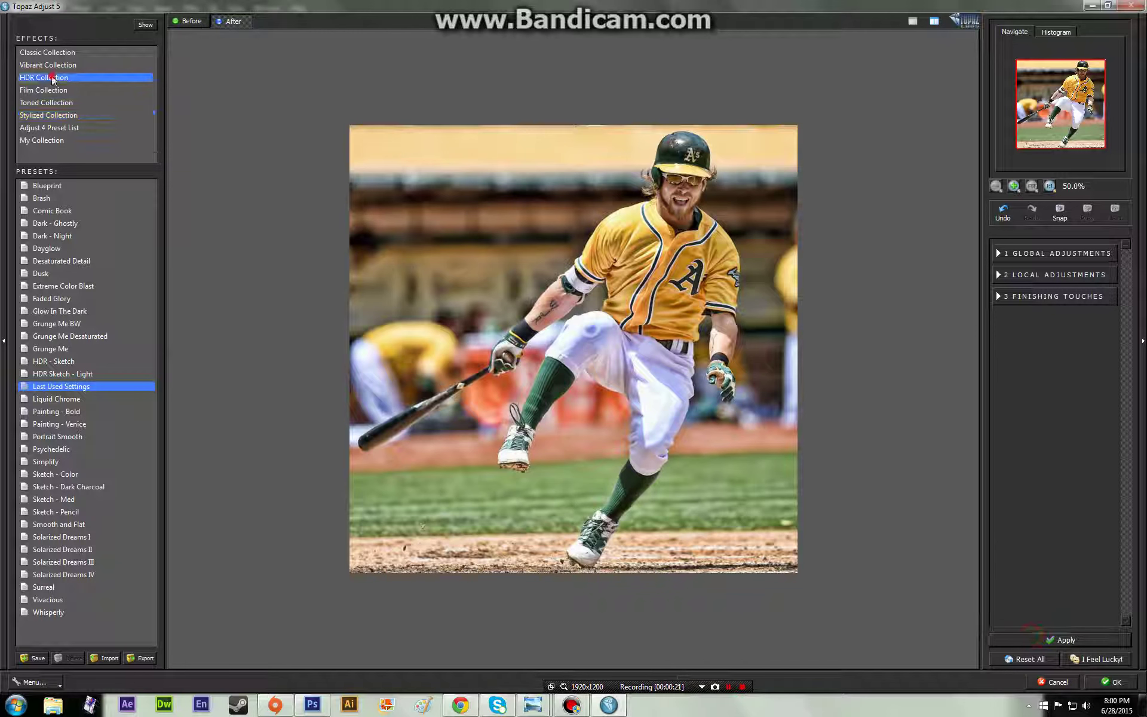
pyautogui.click(1105, 682)
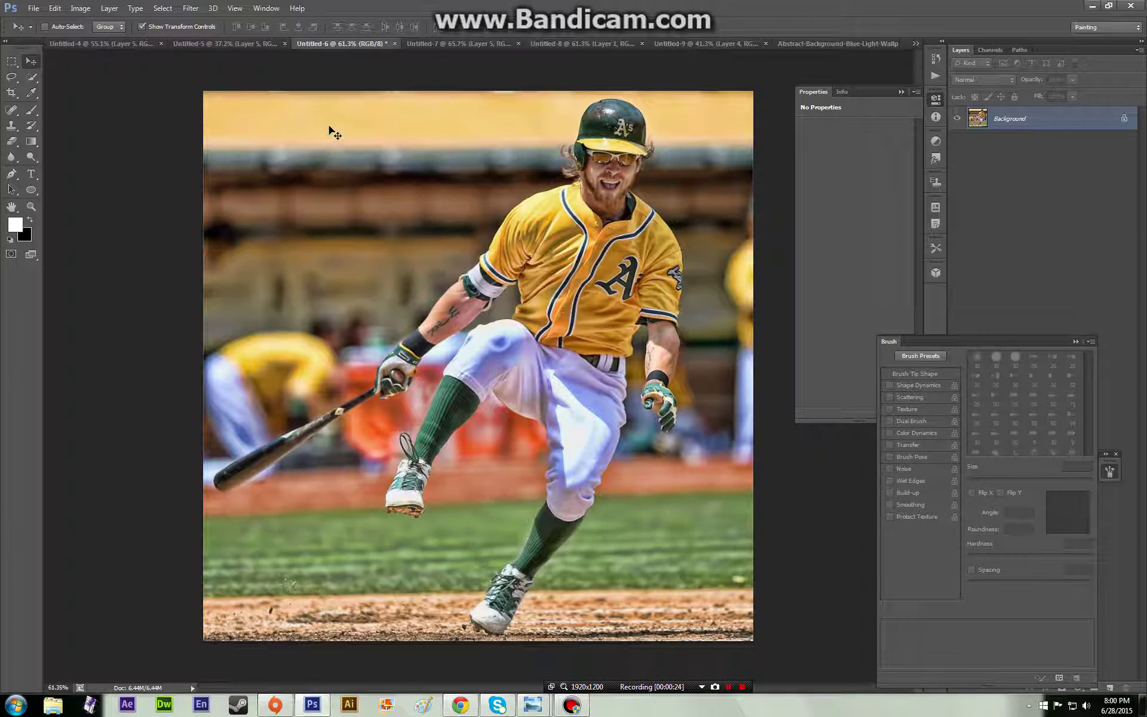
pyautogui.click(190, 8)
# Denoise the photo again with Topaz DeNoise 5's JPEG - strongest preset.
pyautogui.click(383, 315)
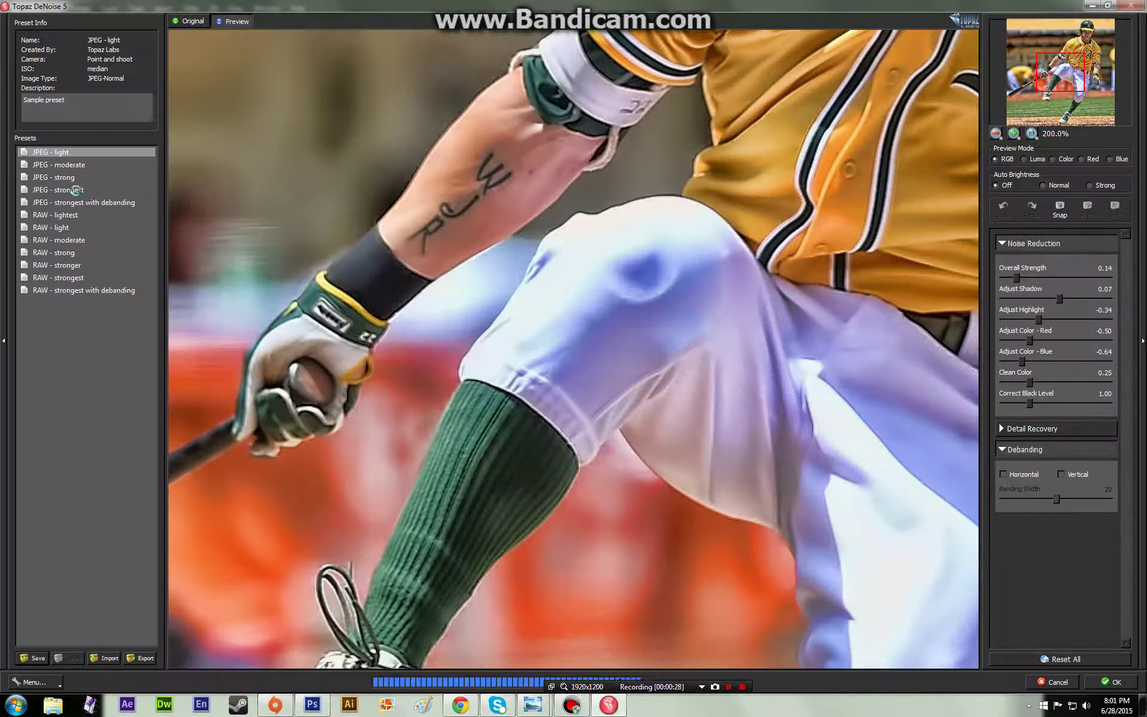
pyautogui.click(75, 190)
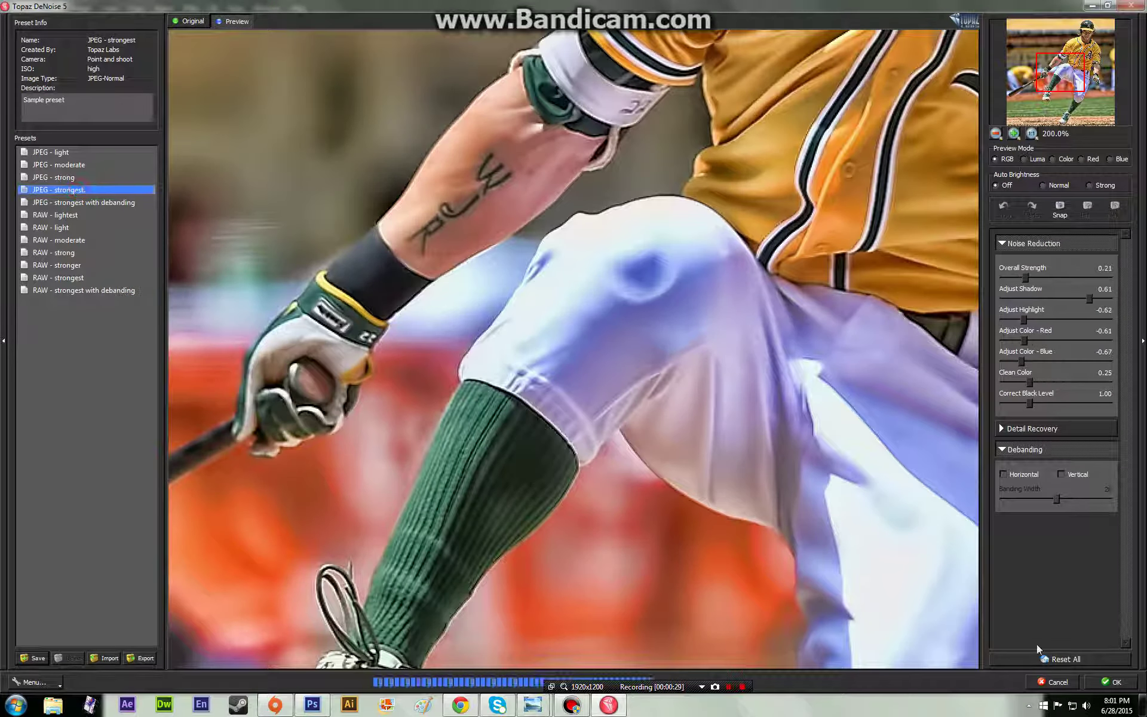
pyautogui.click(1114, 681)
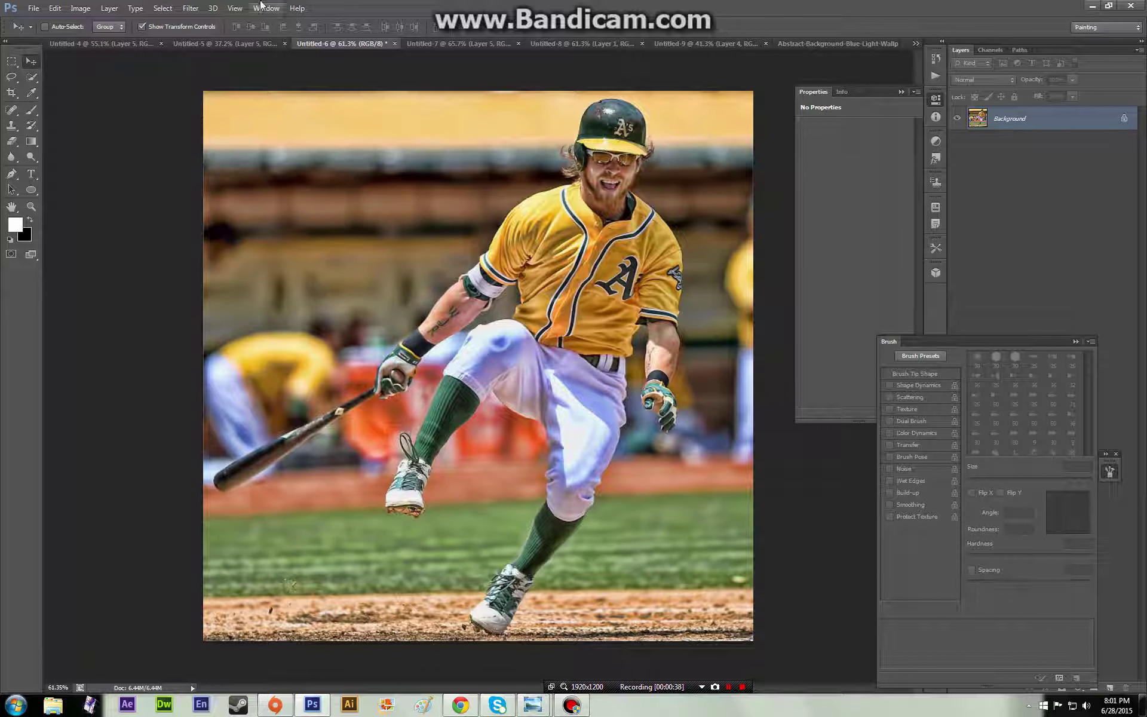
# Apply Topaz Clean 3's Cartooned finish with slightly adjusted Strength.
pyautogui.click(182, 7)
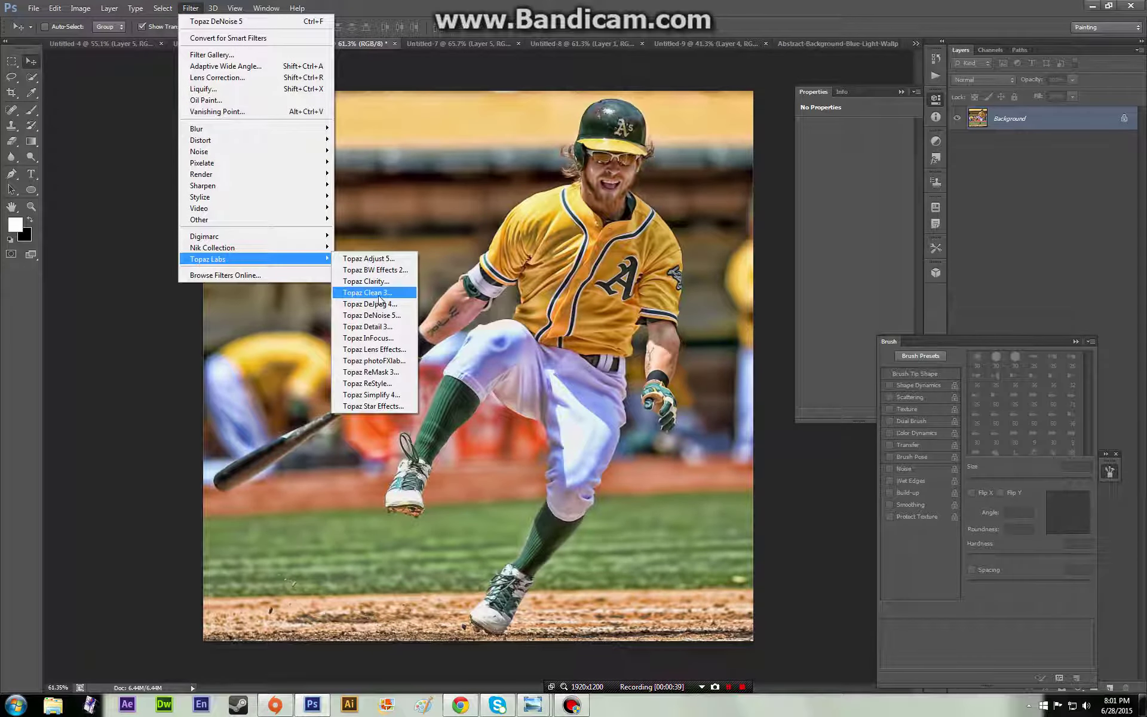
pyautogui.click(379, 293)
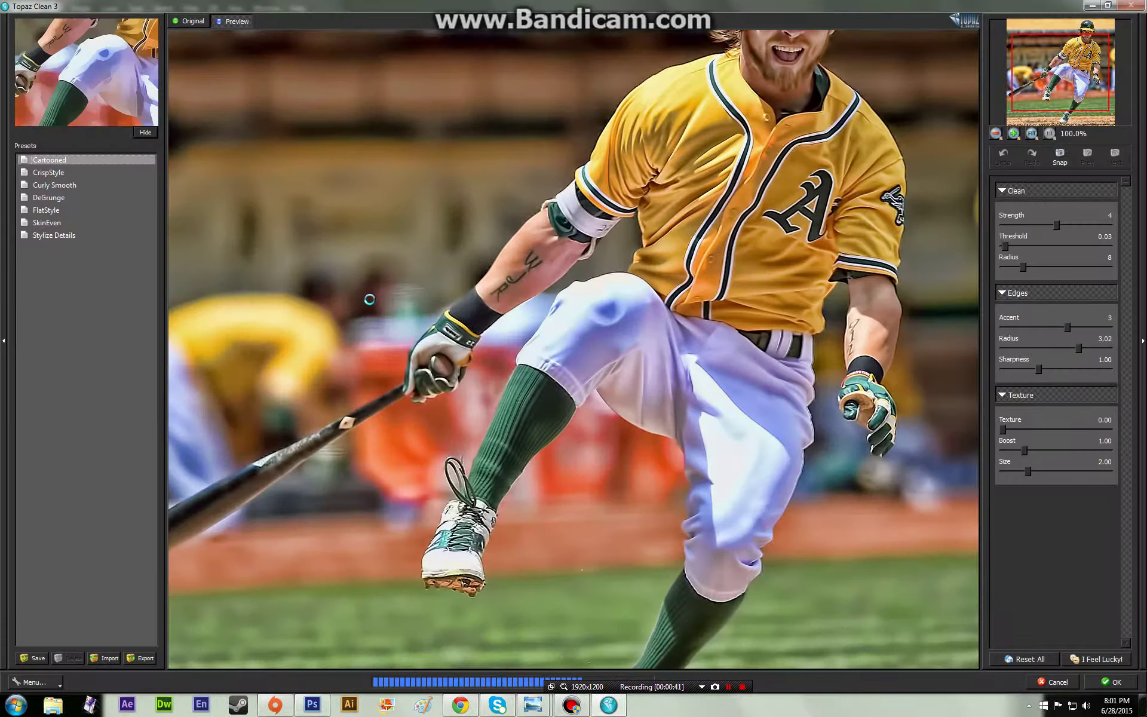
pyautogui.moveTo(608, 272); pyautogui.dragTo(566, 371)
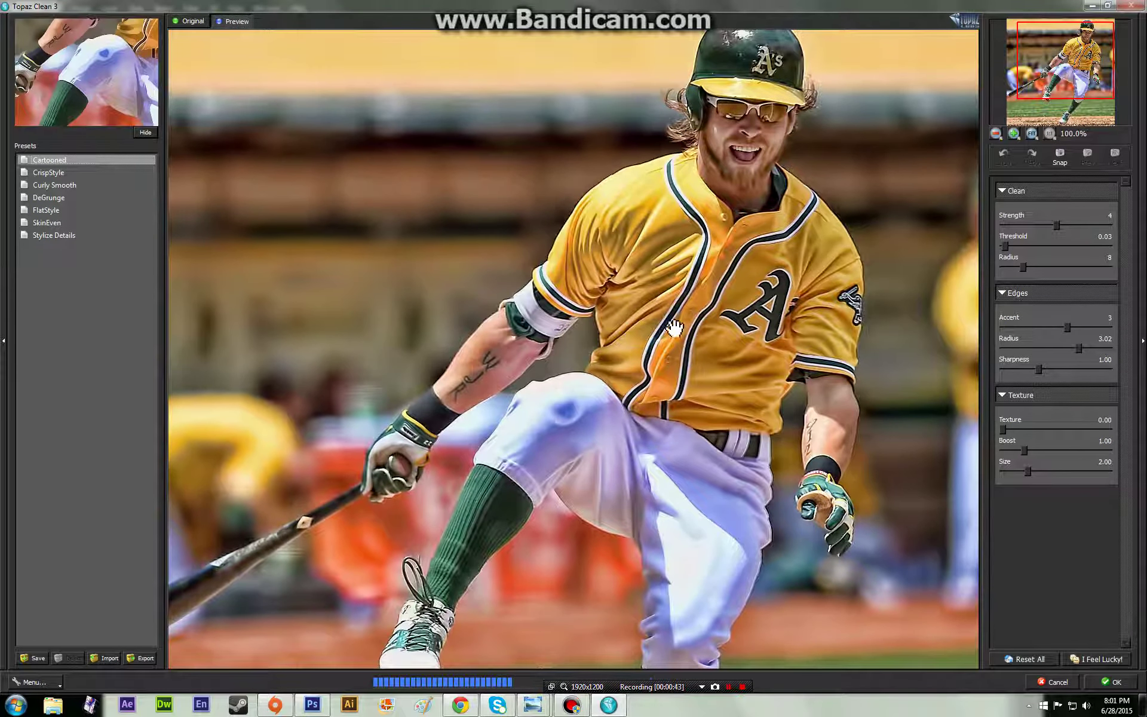
pyautogui.click(1044, 227)
pyautogui.click(1111, 681)
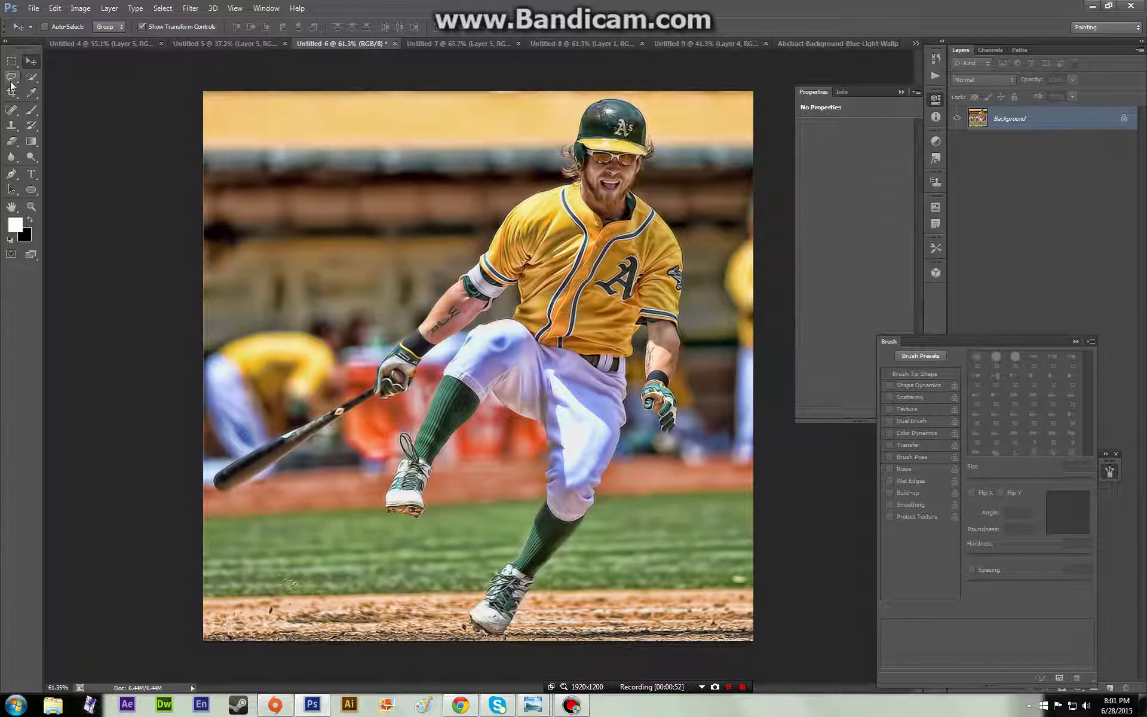
# Resume the music video playback and return to the Photoshop document.
pyautogui.click(728, 686)
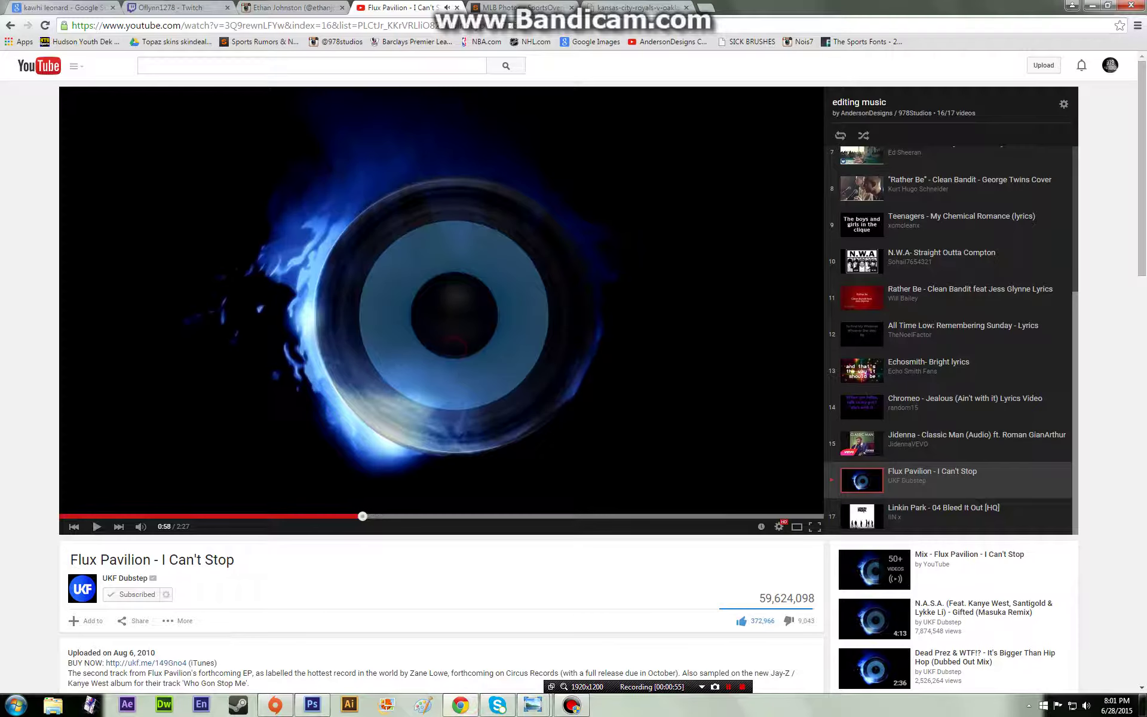
pyautogui.press('space')
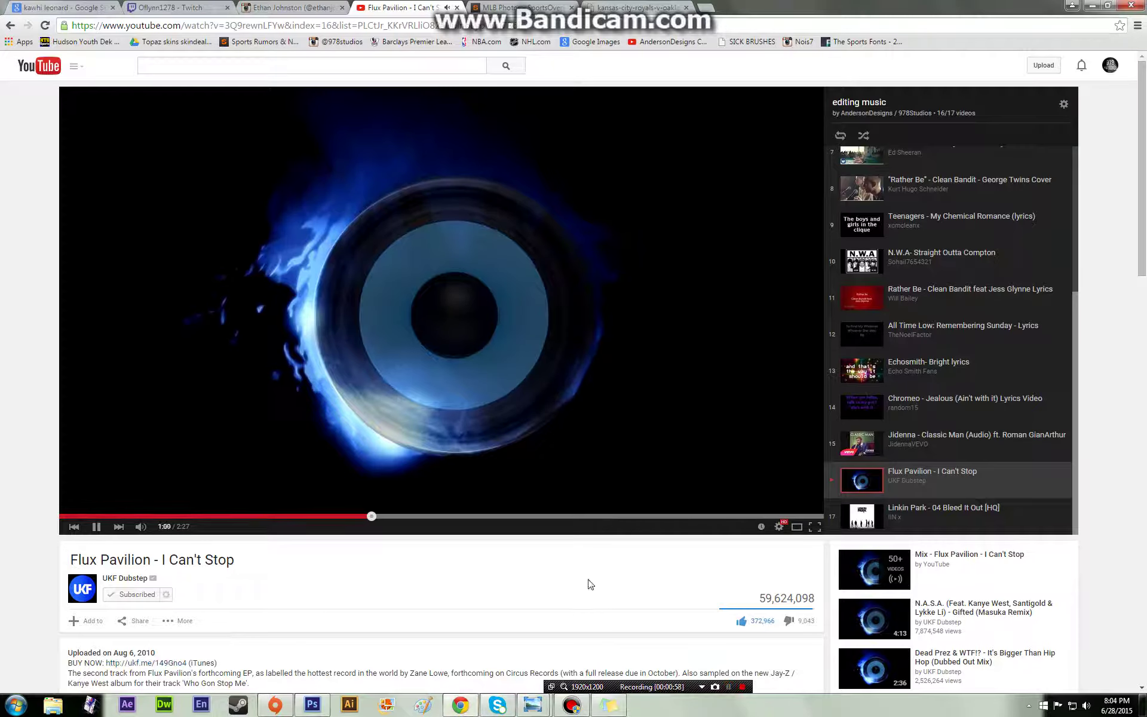
pyautogui.click(312, 705)
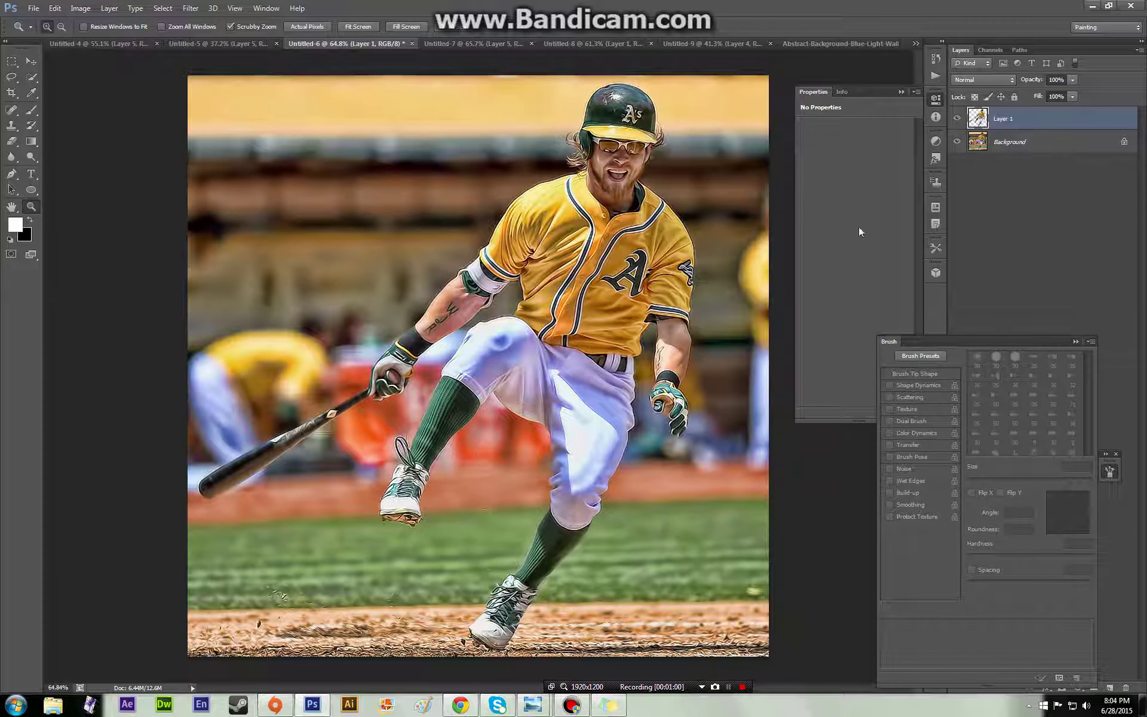
# Convert the Background layer to black and white with the Maximum Black preset.
pyautogui.click(1010, 141)
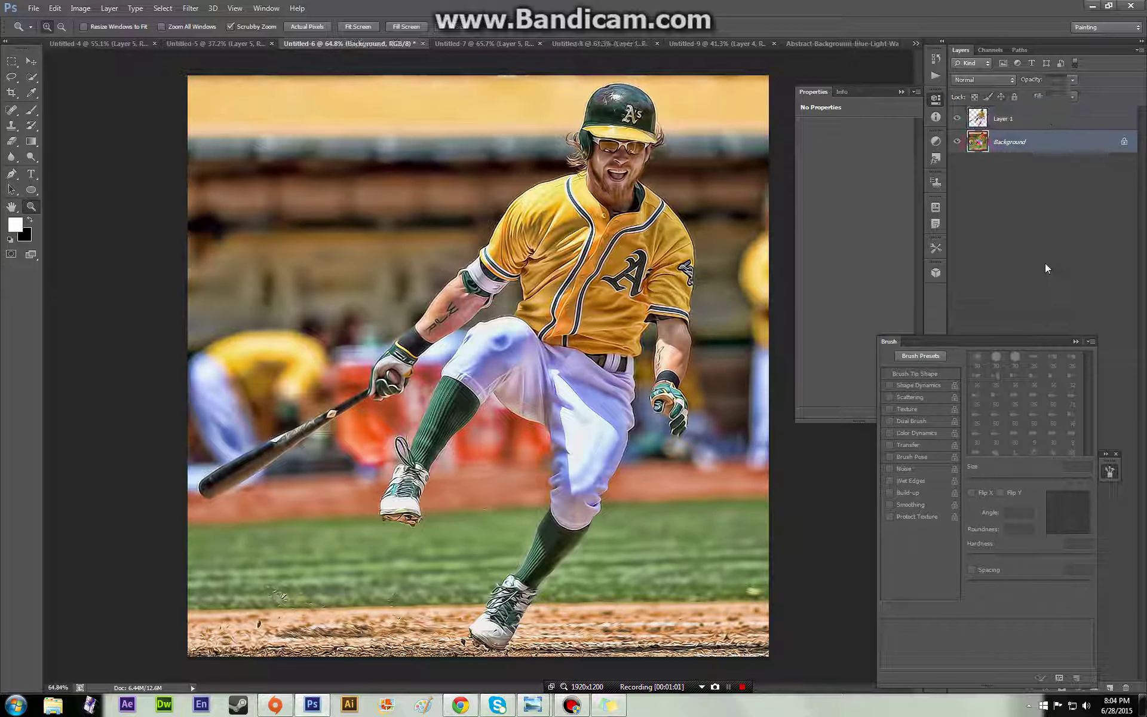
pyautogui.hotkey('ctrl', 'alt', 'shift', 'b')
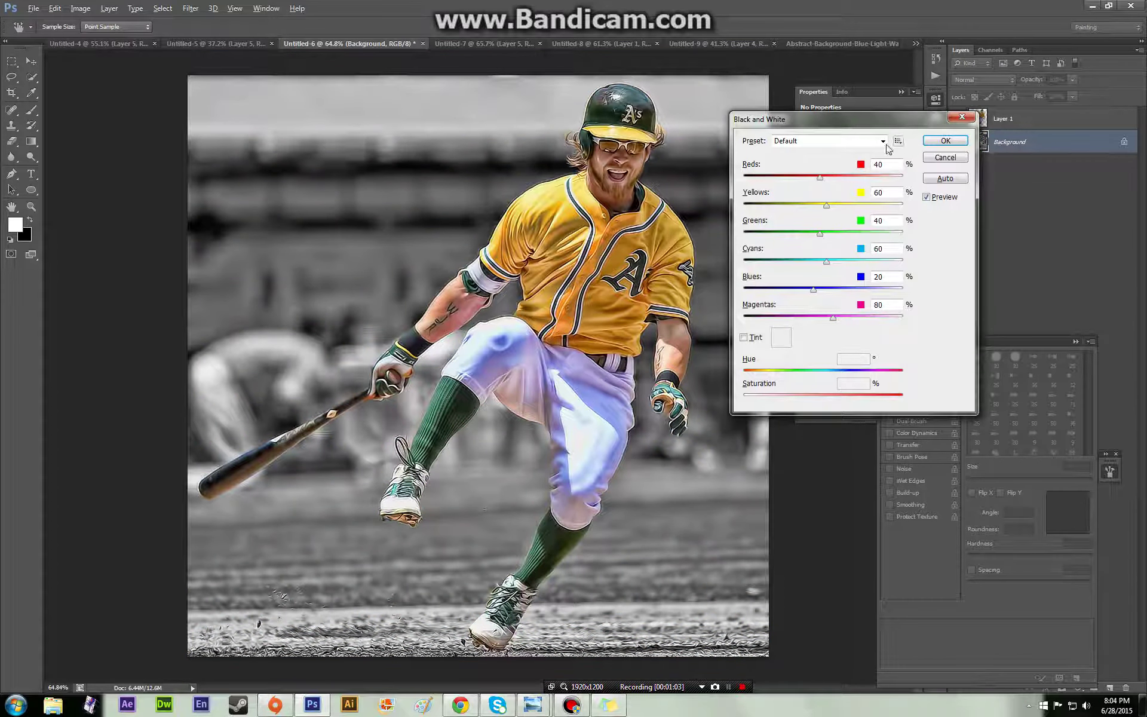
pyautogui.click(882, 140)
pyautogui.click(851, 257)
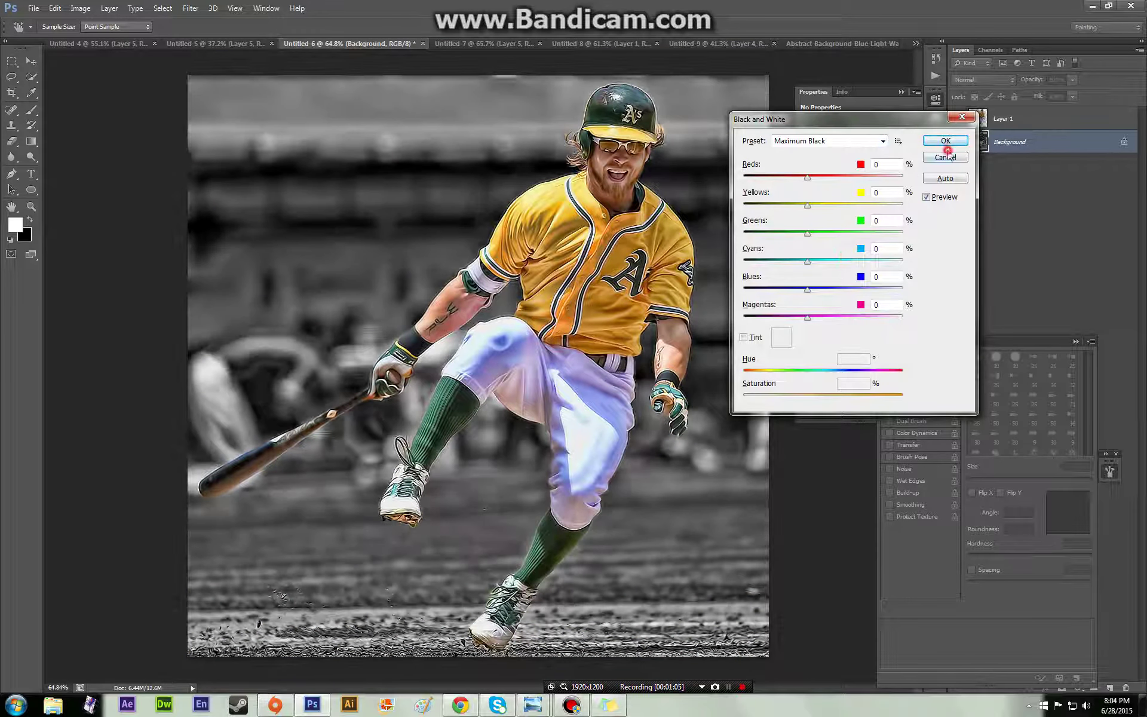
pyautogui.click(943, 141)
# Dock the Brush panel higher on the right edge and add an empty Layer 2.
pyautogui.moveTo(1110, 461); pyautogui.dragTo(1136, 411)
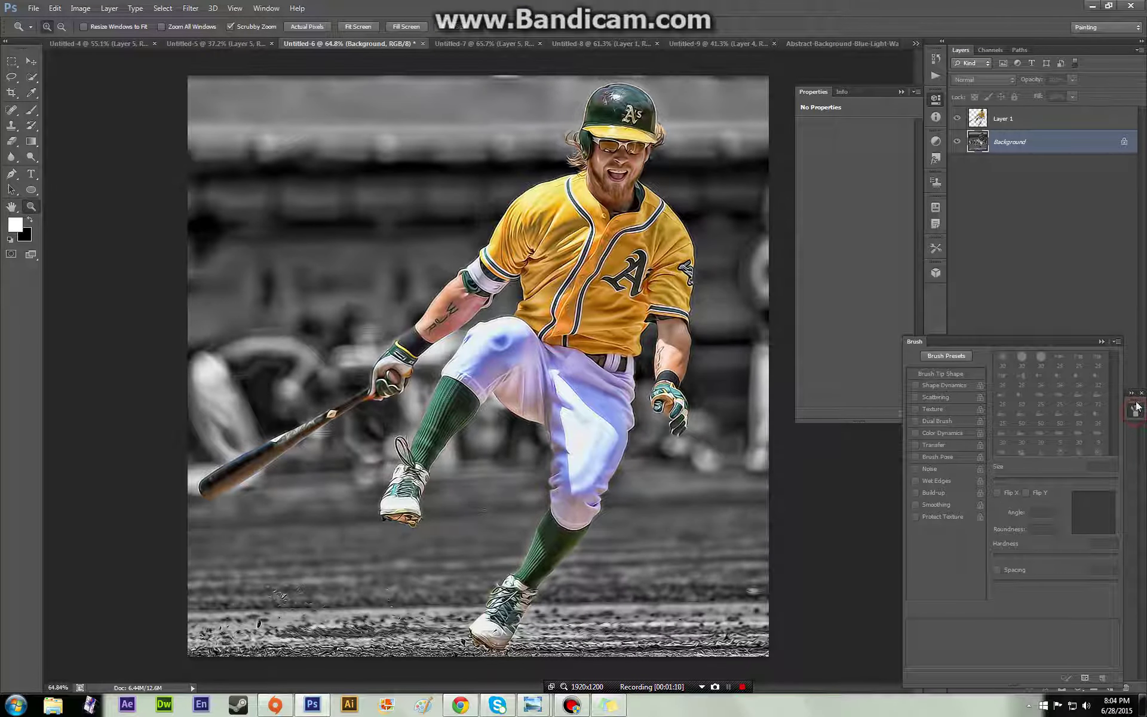
pyautogui.moveTo(1137, 407); pyautogui.dragTo(1114, 321)
pyautogui.click(1114, 321)
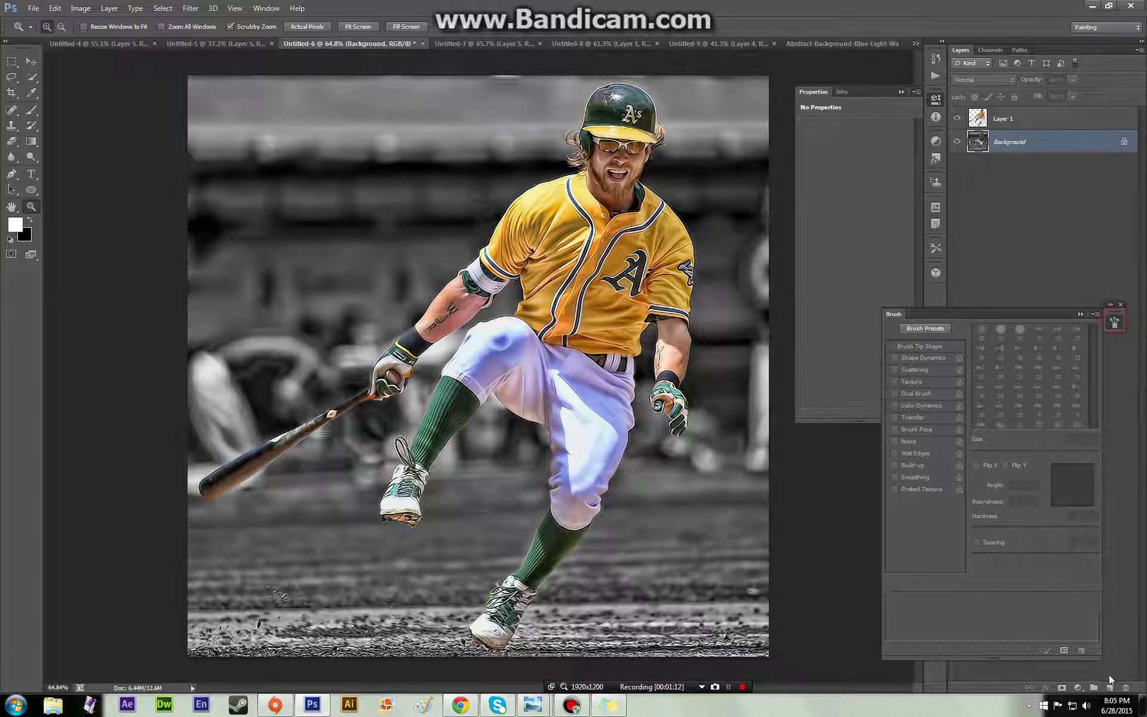
pyautogui.click(1110, 687)
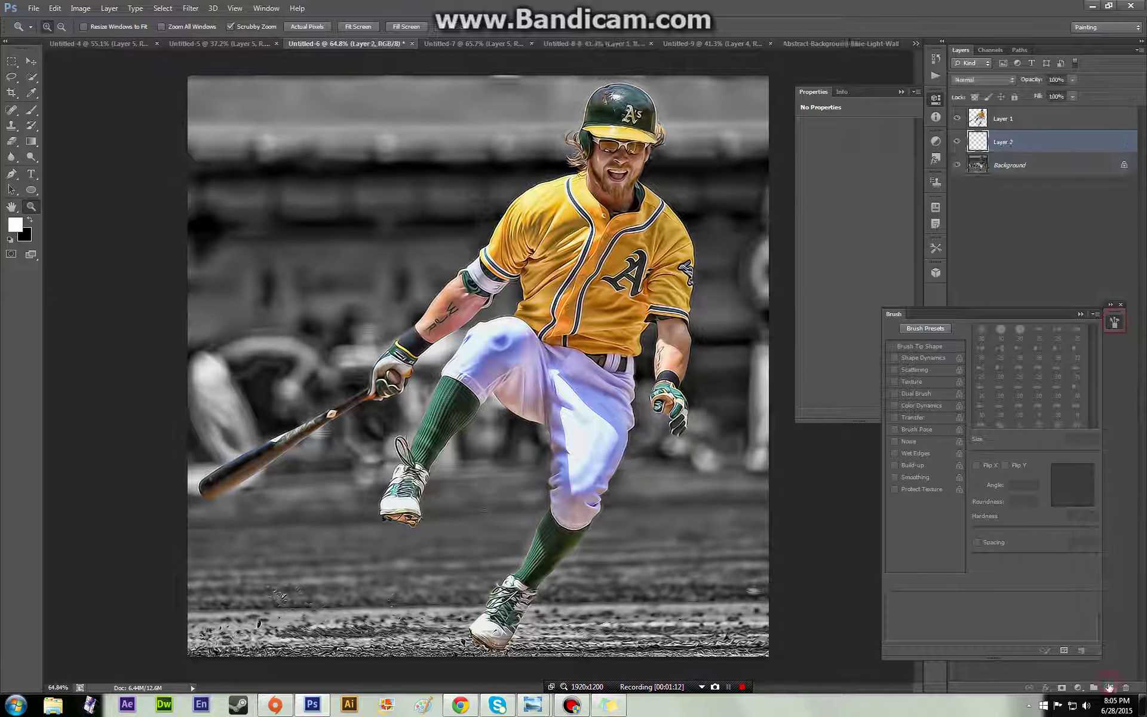
# Fill Layer 2 with yellow sampled from the jersey and blend it as Soft Light.
pyautogui.click(31, 92)
pyautogui.click(560, 208)
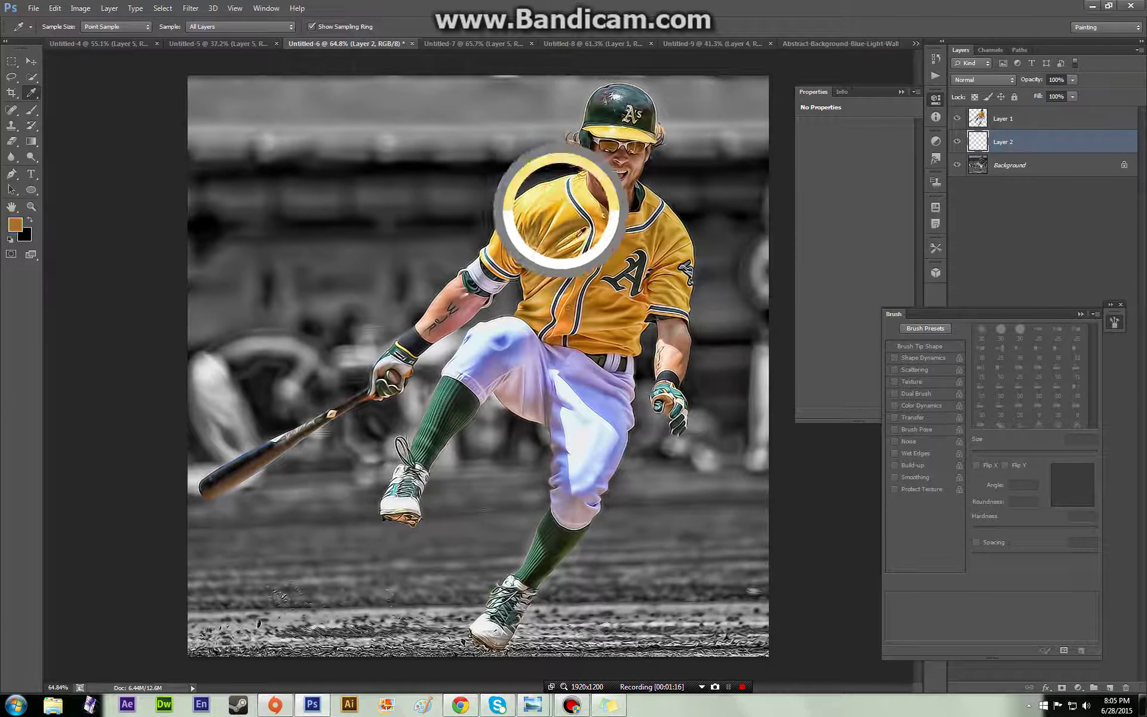
pyautogui.moveTo(561, 209); pyautogui.dragTo(576, 211)
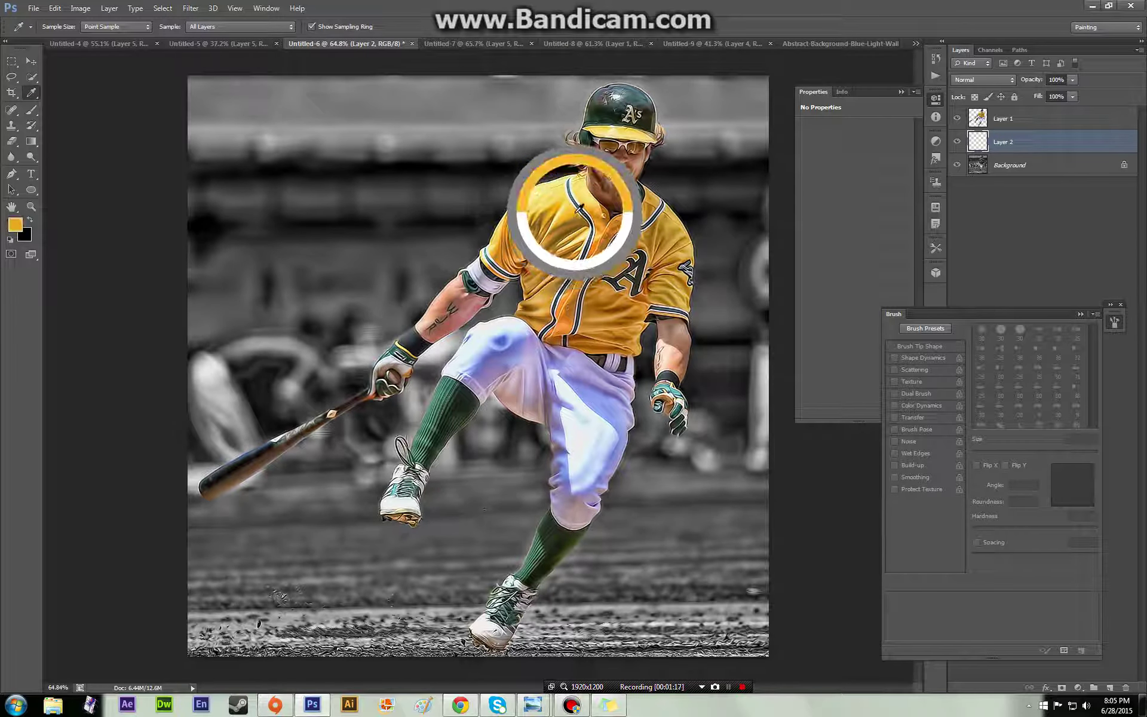
pyautogui.click(31, 141)
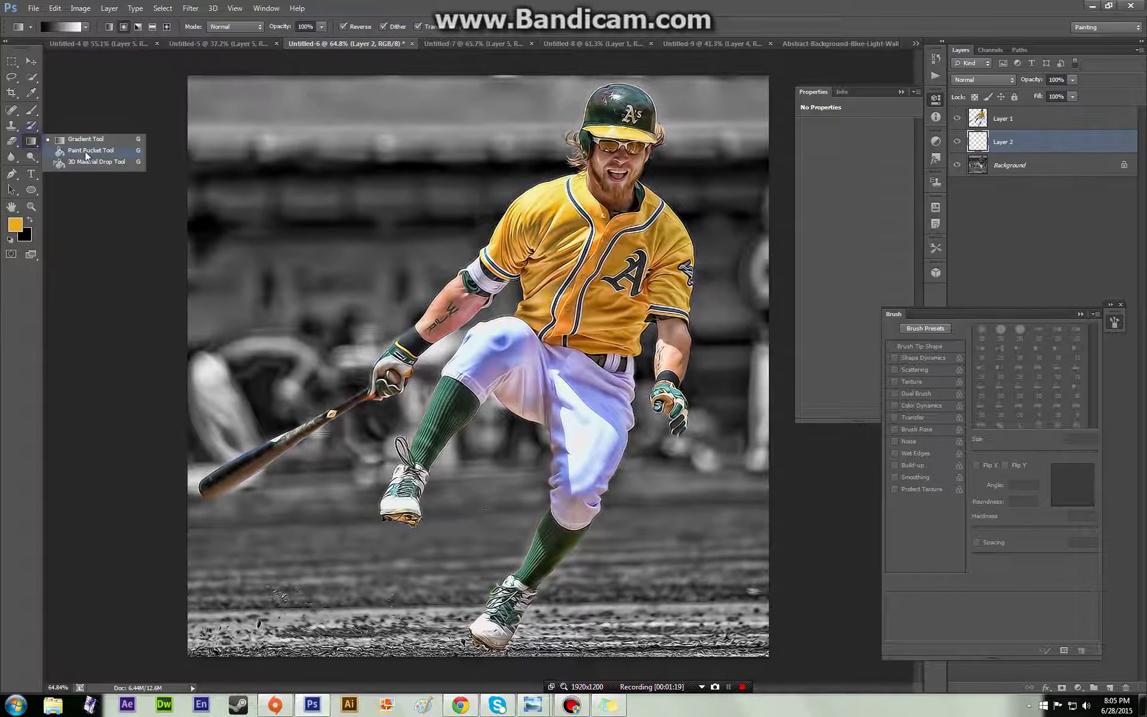
pyautogui.click(87, 153)
pyautogui.click(350, 226)
pyautogui.click(985, 79)
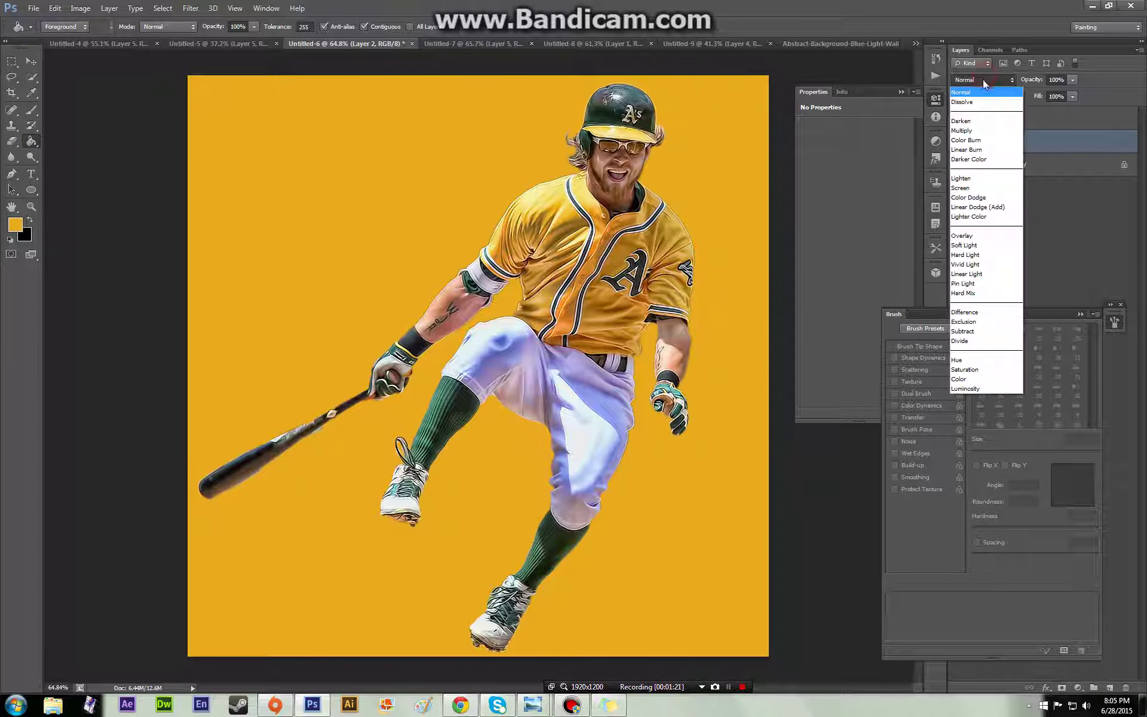
pyautogui.click(1004, 248)
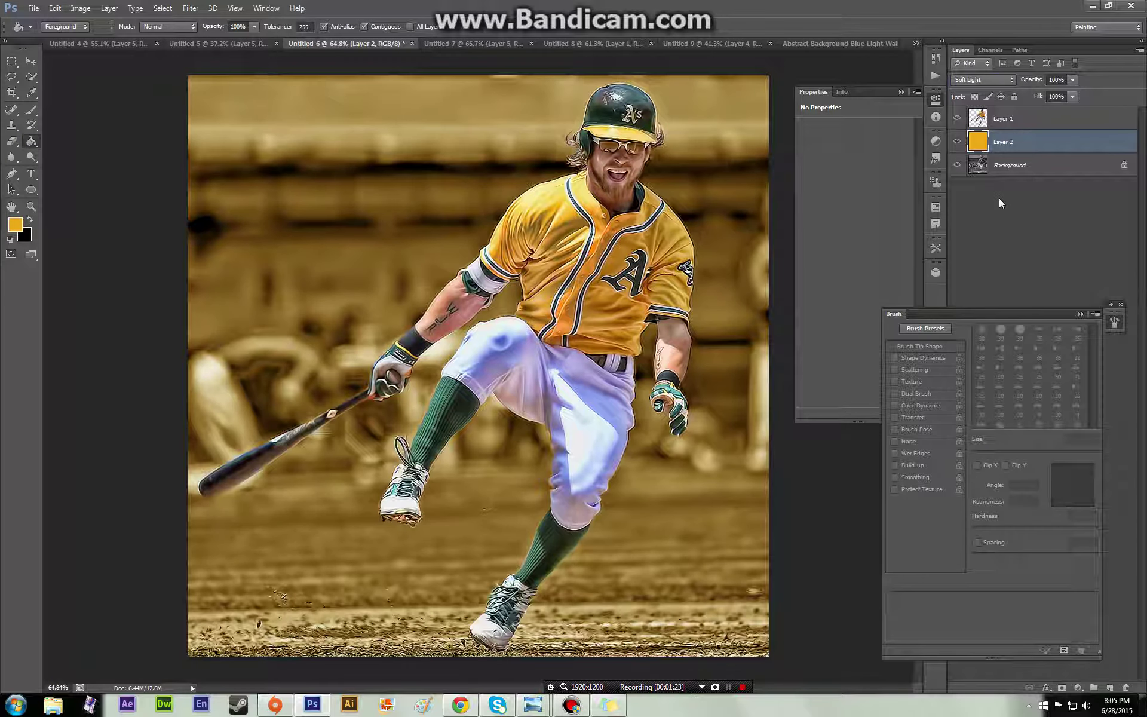
# Add a Multiply radial-gradient vignette layer, then a new empty layer above Layer 2.
pyautogui.click(1108, 688)
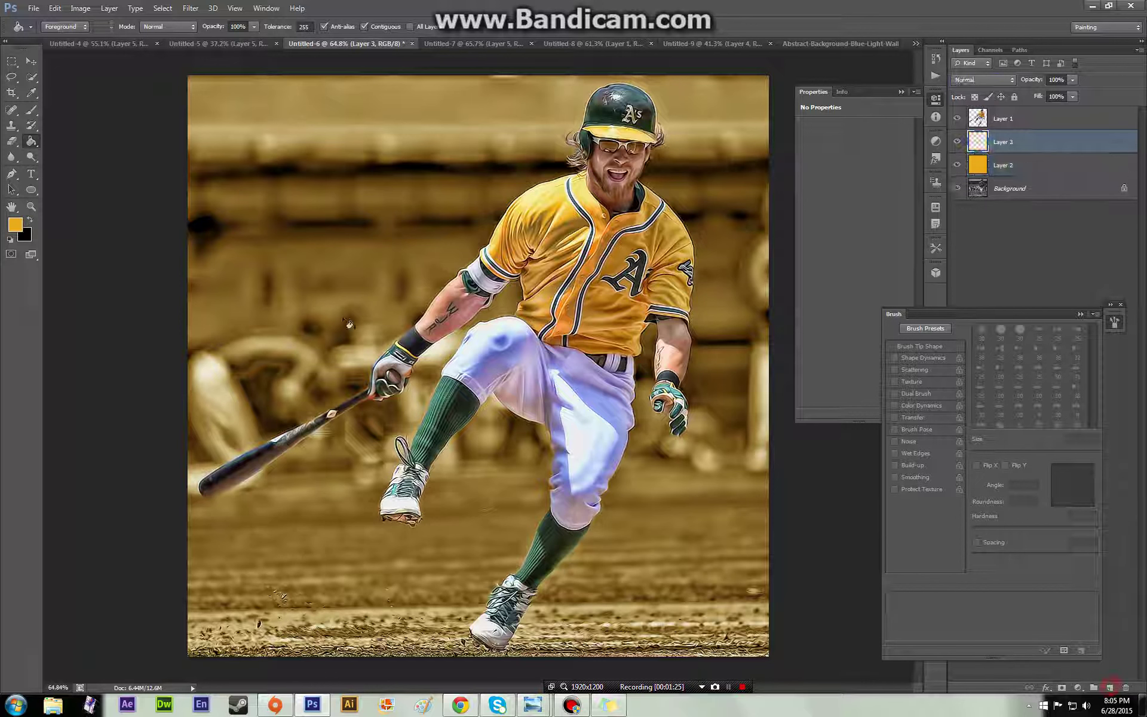
pyautogui.rightClick(31, 141)
pyautogui.click(86, 141)
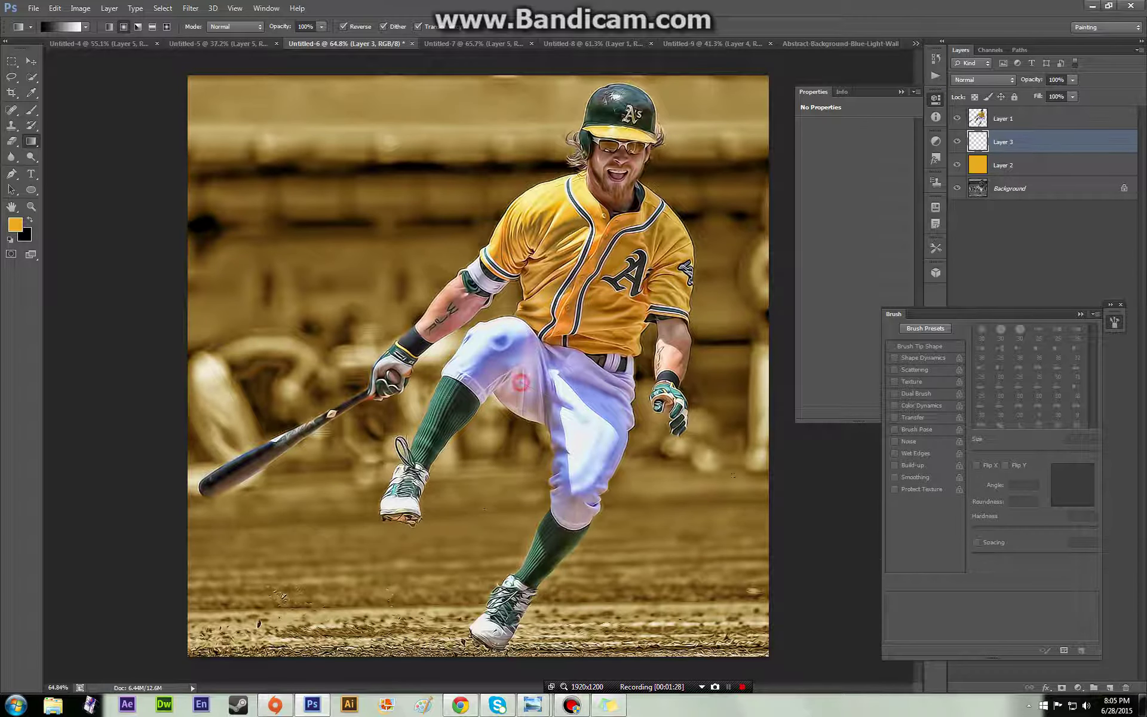
pyautogui.moveTo(521, 384); pyautogui.dragTo(882, 556)
pyautogui.click(983, 80)
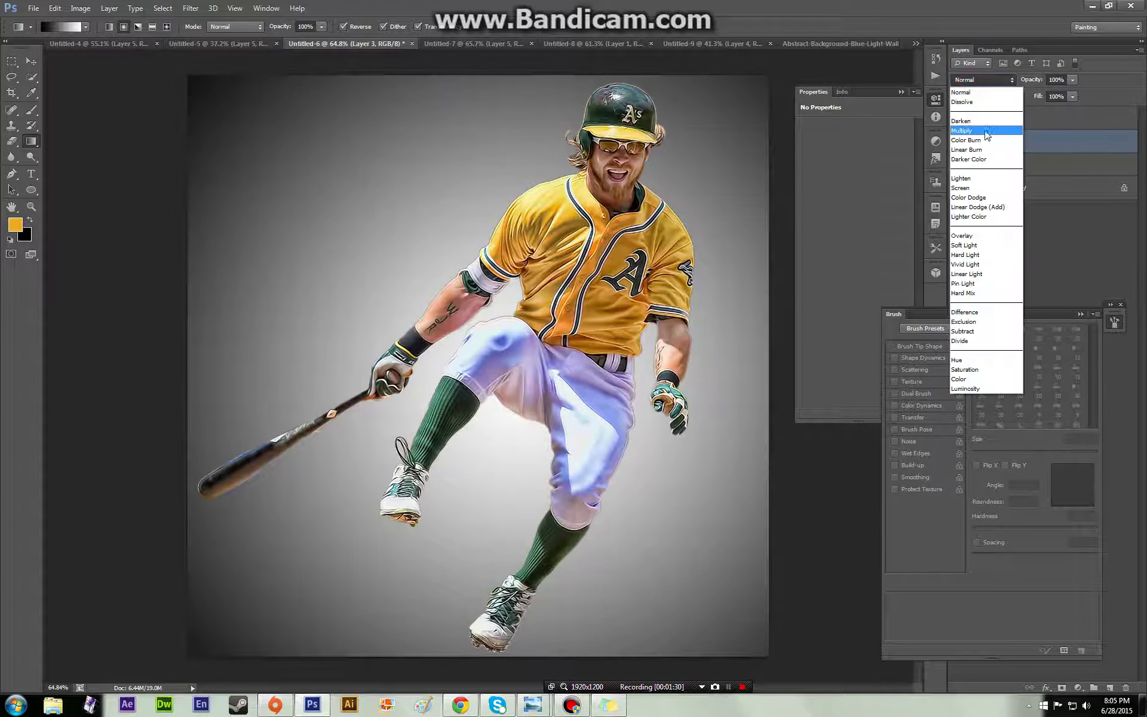
pyautogui.click(983, 131)
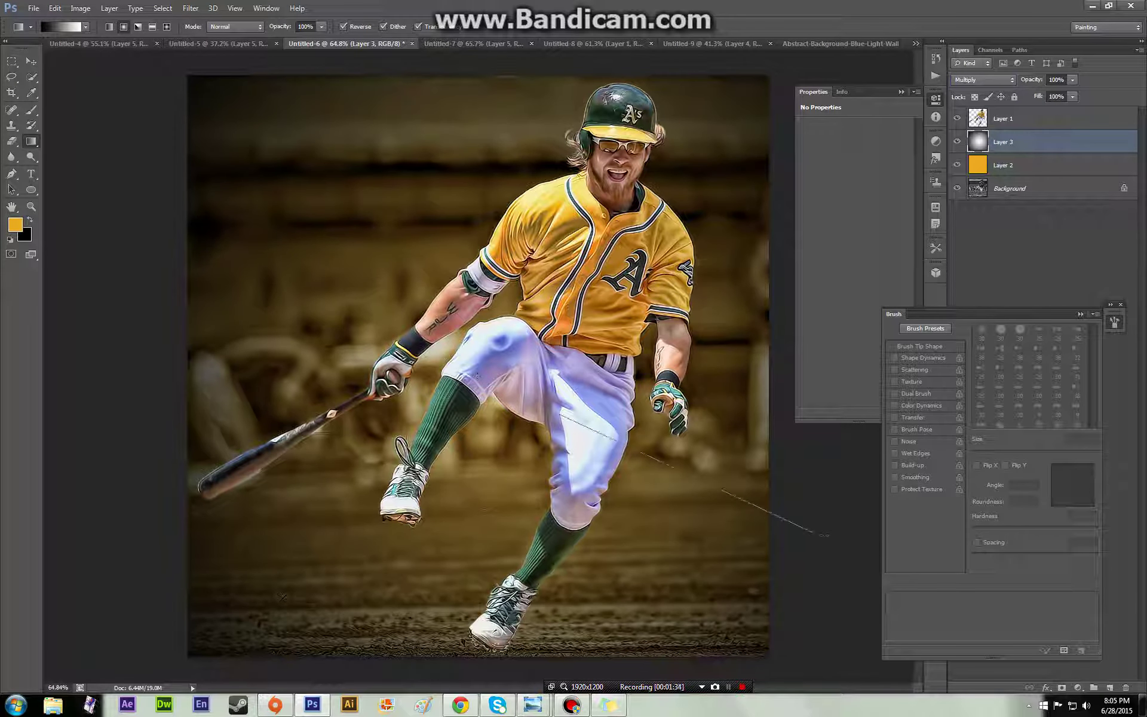
pyautogui.moveTo(477, 376); pyautogui.dragTo(824, 535)
pyautogui.click(1011, 166)
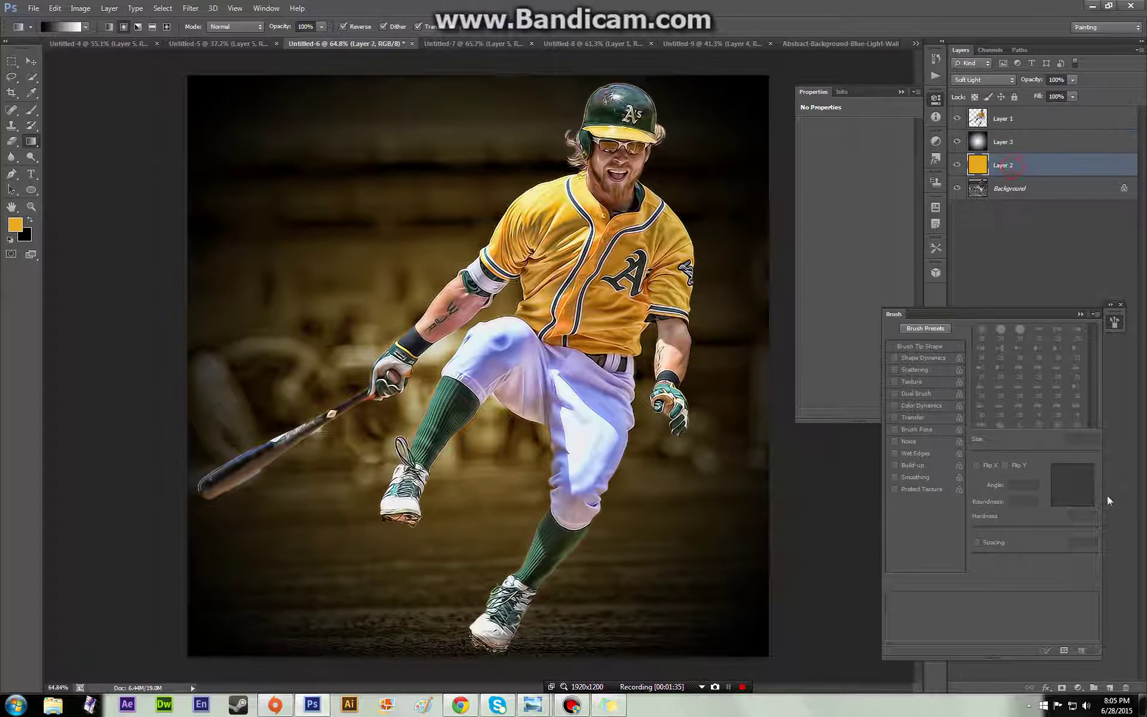
pyautogui.click(1107, 687)
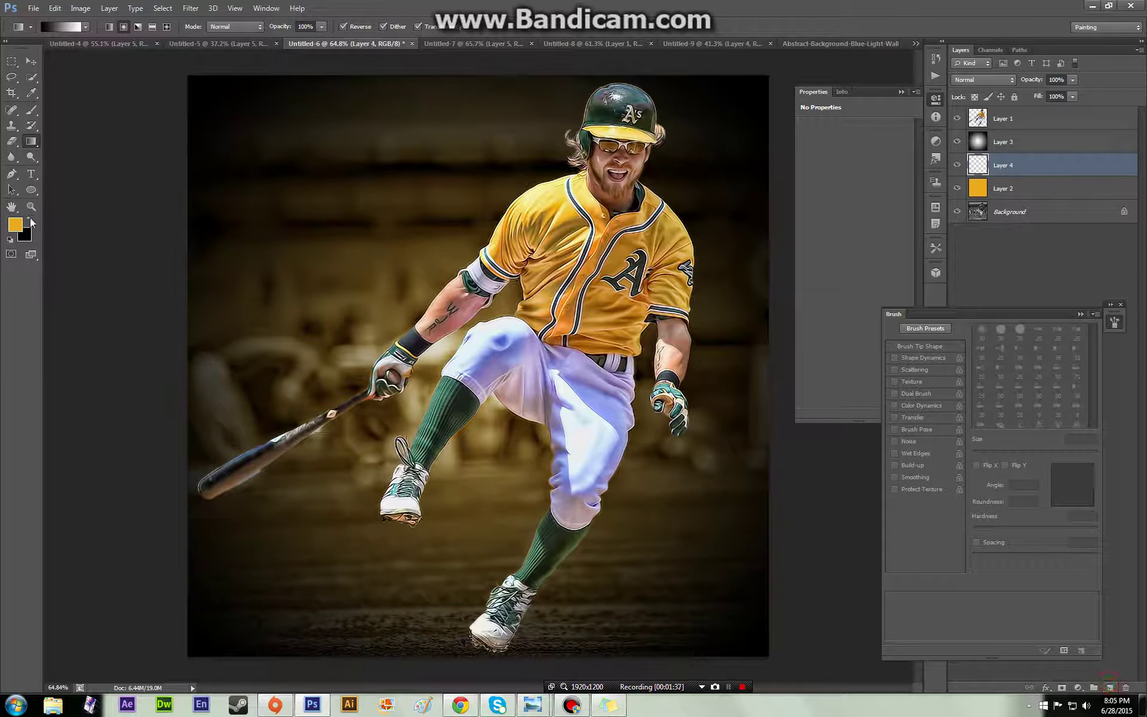
# Set white as the background colour, then pick the Brush tool with white as foreground.
pyautogui.click(24, 234)
pyautogui.moveTo(809, 66); pyautogui.dragTo(781, 52)
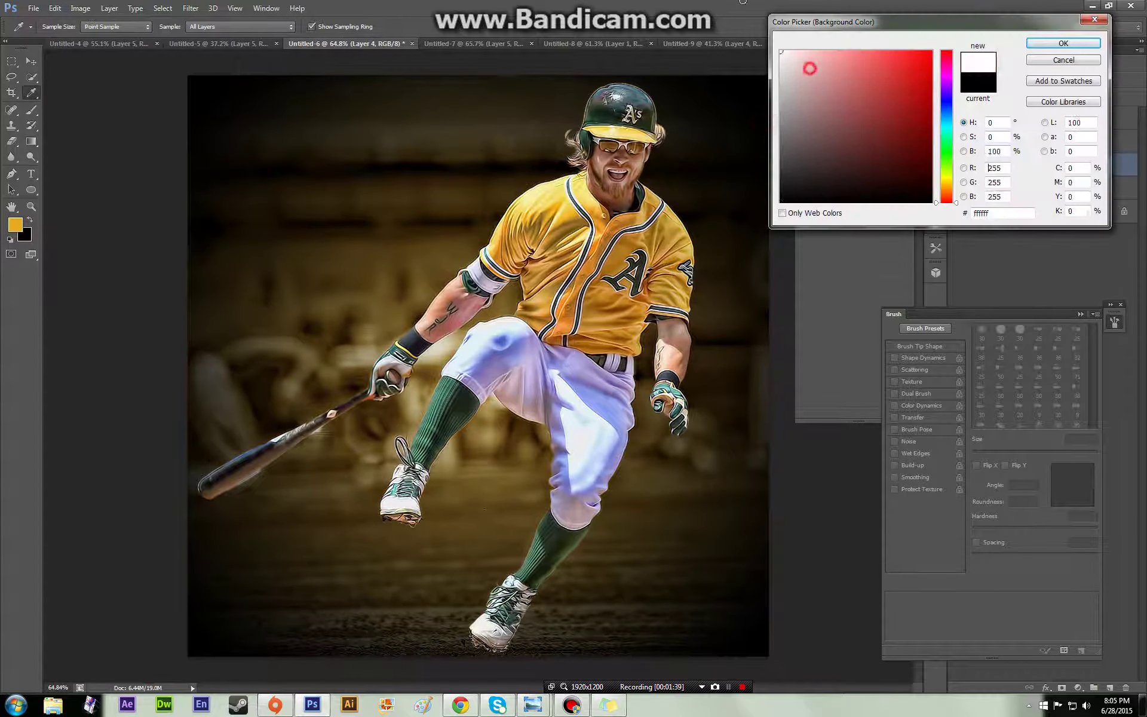
pyautogui.click(1083, 43)
pyautogui.click(33, 110)
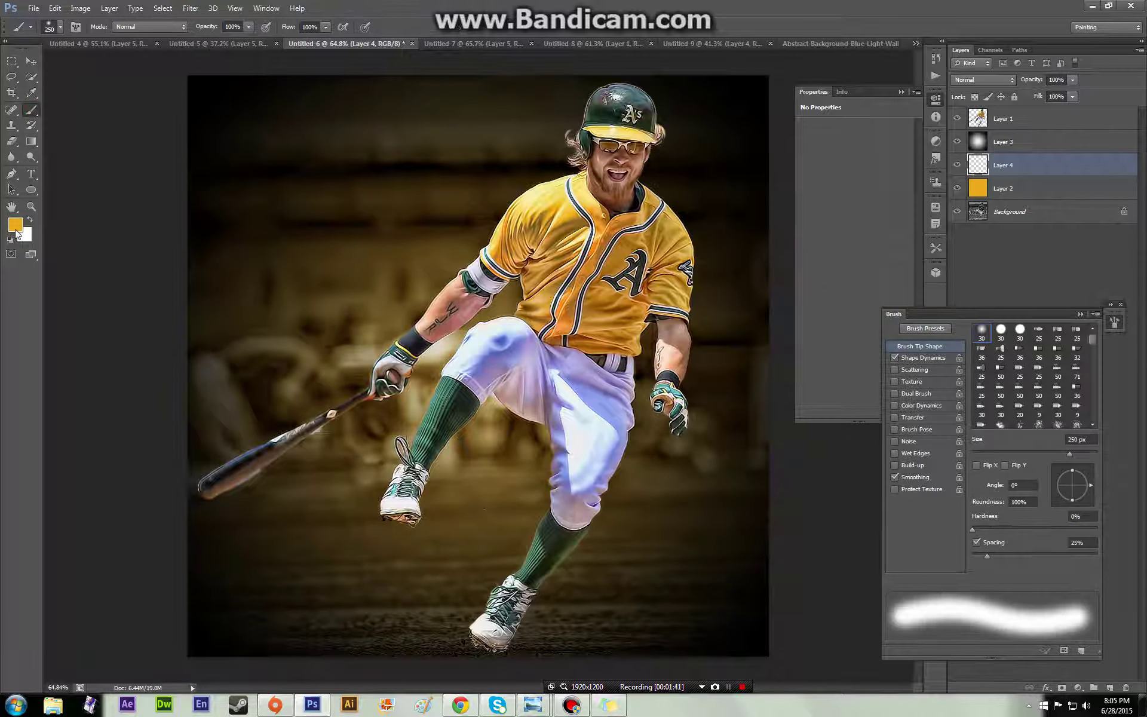
pyautogui.click(29, 221)
# Drag halftone Layer 5 from the Untitled-8 hockey design into the Untitled-6 baseball document.
pyautogui.click(612, 42)
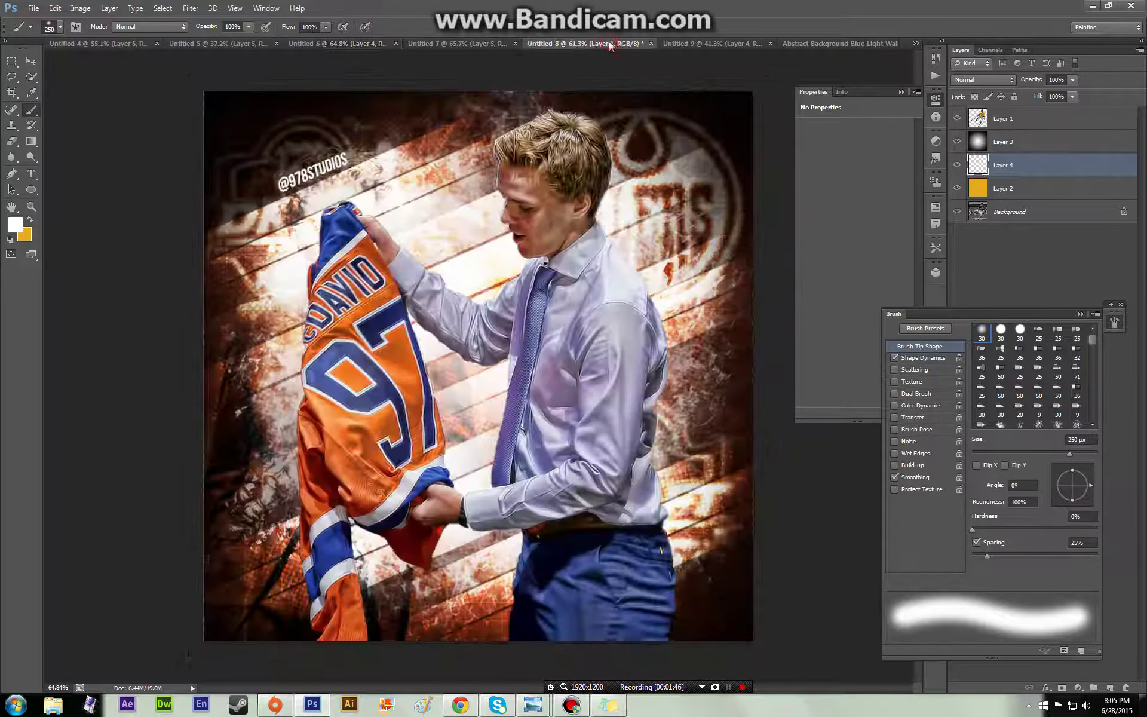
pyautogui.click(25, 63)
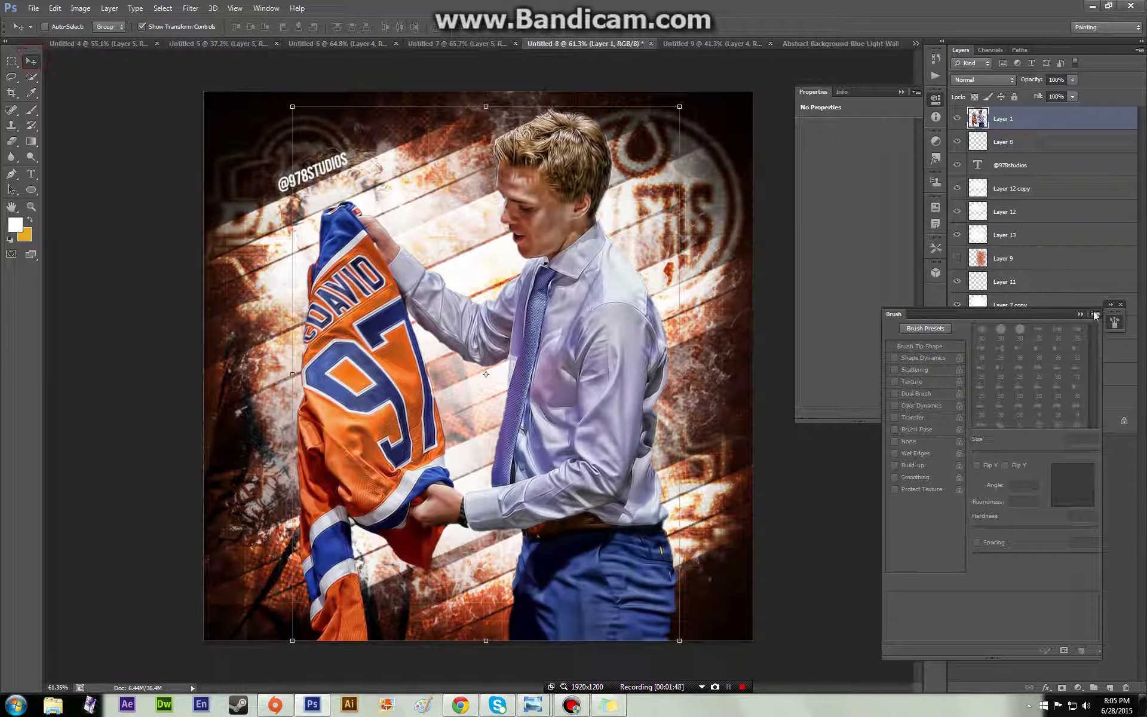
pyautogui.moveTo(1113, 317); pyautogui.dragTo(1110, 432)
pyautogui.click(1054, 352)
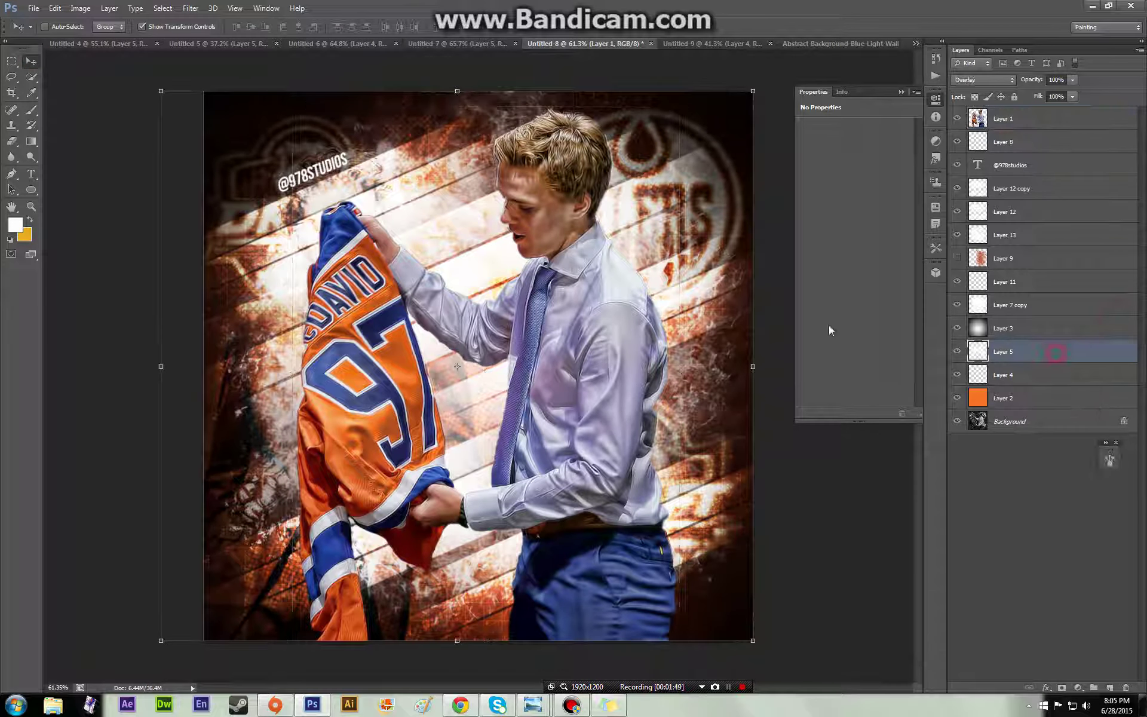
pyautogui.moveTo(487, 246); pyautogui.dragTo(334, 50)
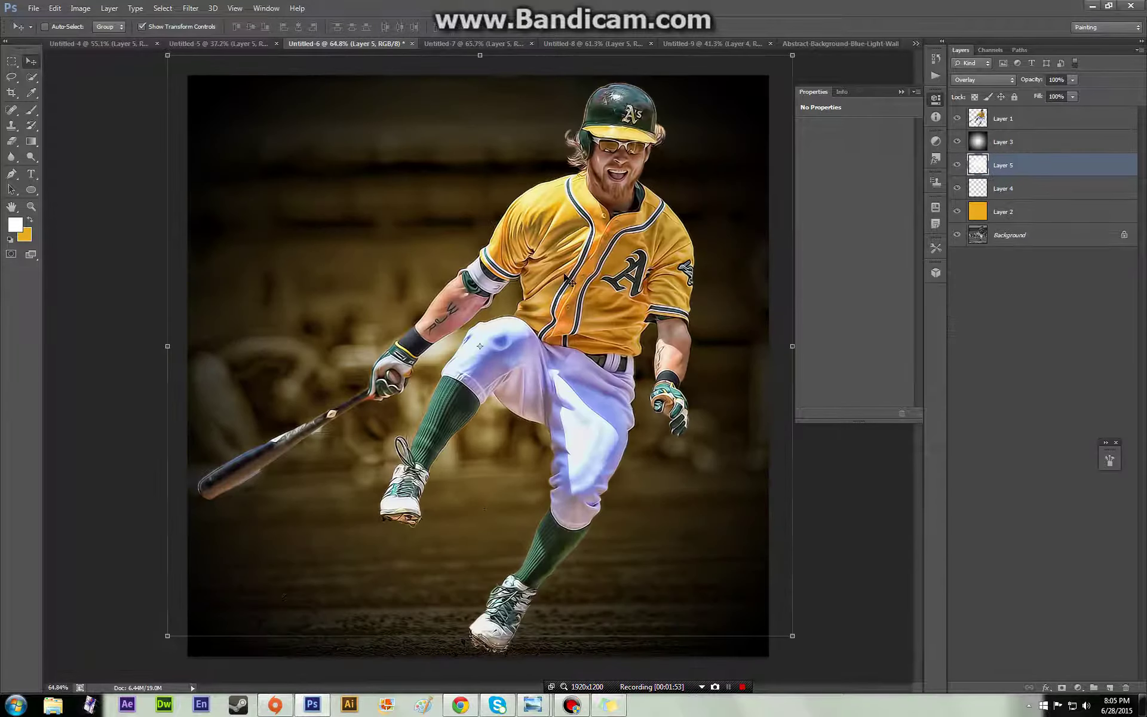
pyautogui.moveTo(334, 50)
pyautogui.mouseDown()
pyautogui.moveTo(570, 316)
pyautogui.moveTo(582, 278)
pyautogui.moveTo(574, 286)
pyautogui.mouseUp()
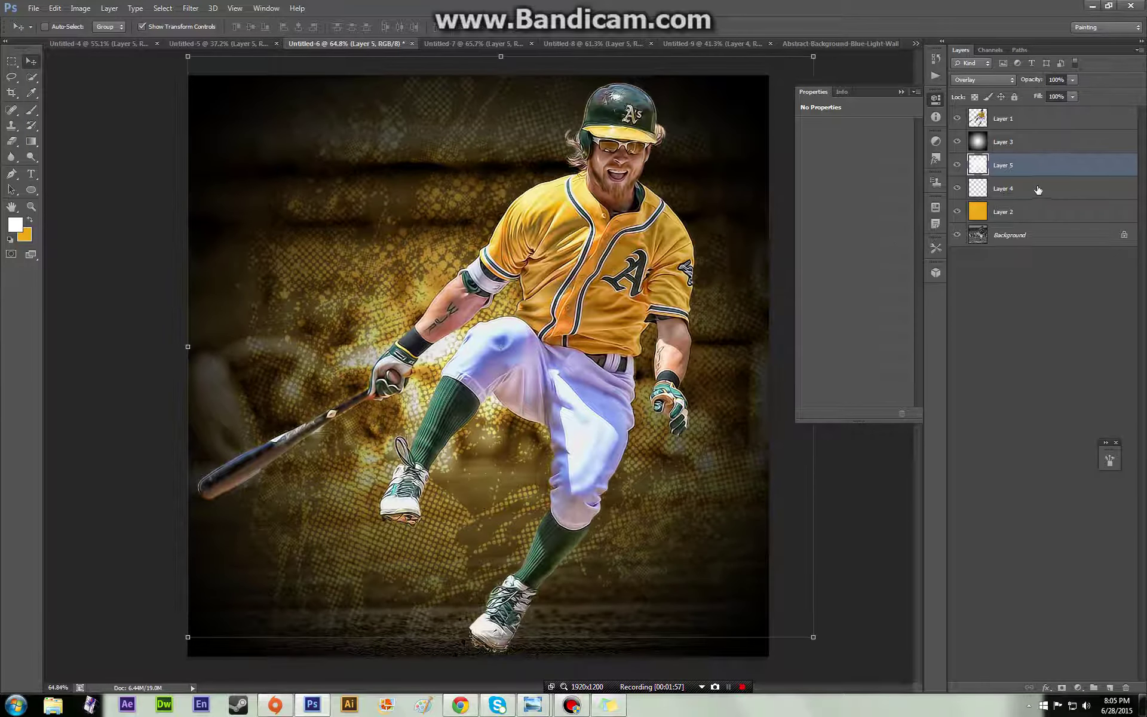
# Move empty Layer 4 above the halftone layer and browse the brush tip presets.
pyautogui.click(1000, 191)
pyautogui.click(32, 110)
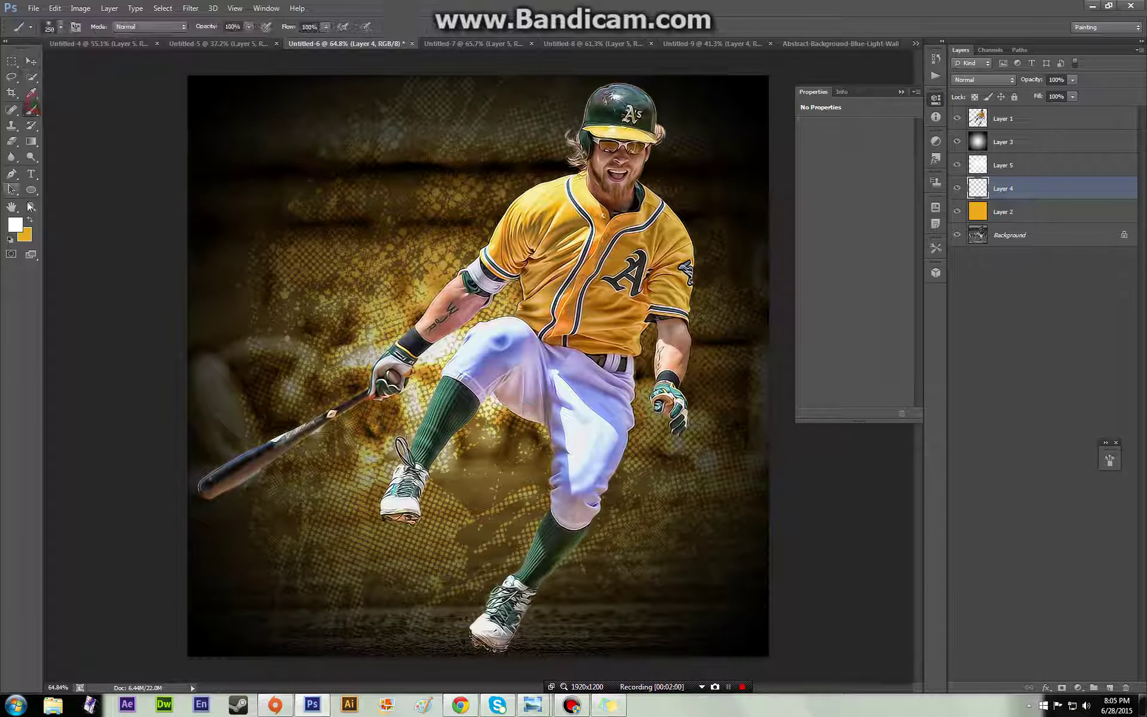
pyautogui.moveTo(1016, 188); pyautogui.dragTo(1015, 154)
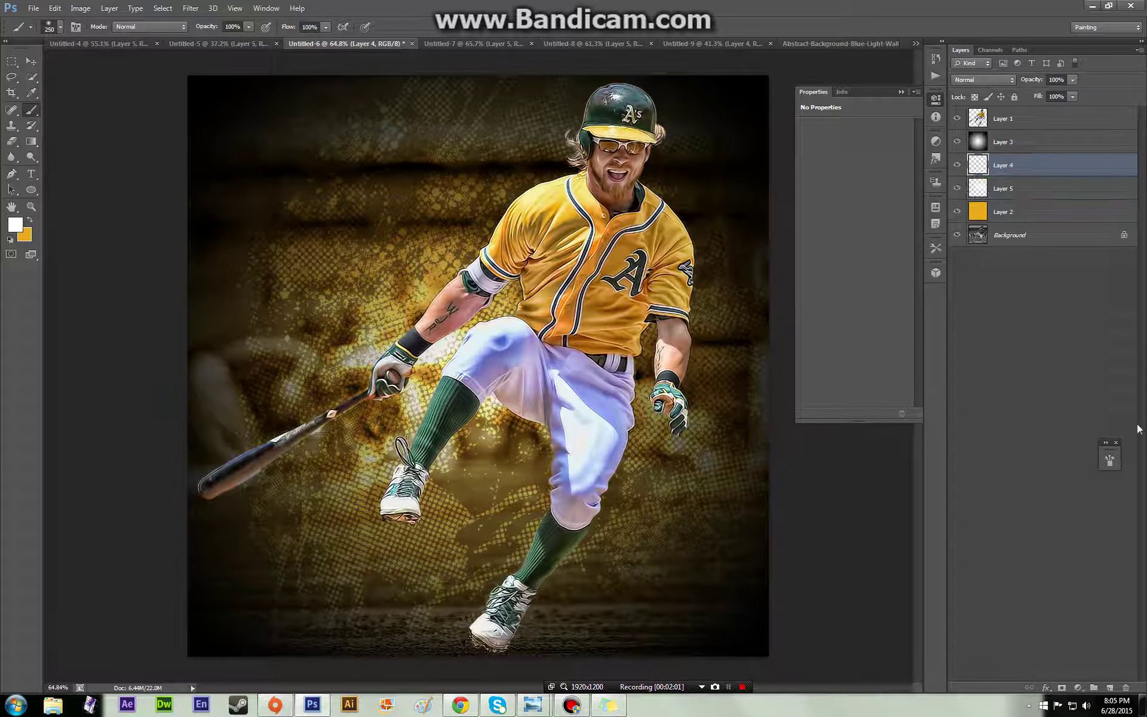
pyautogui.click(1111, 460)
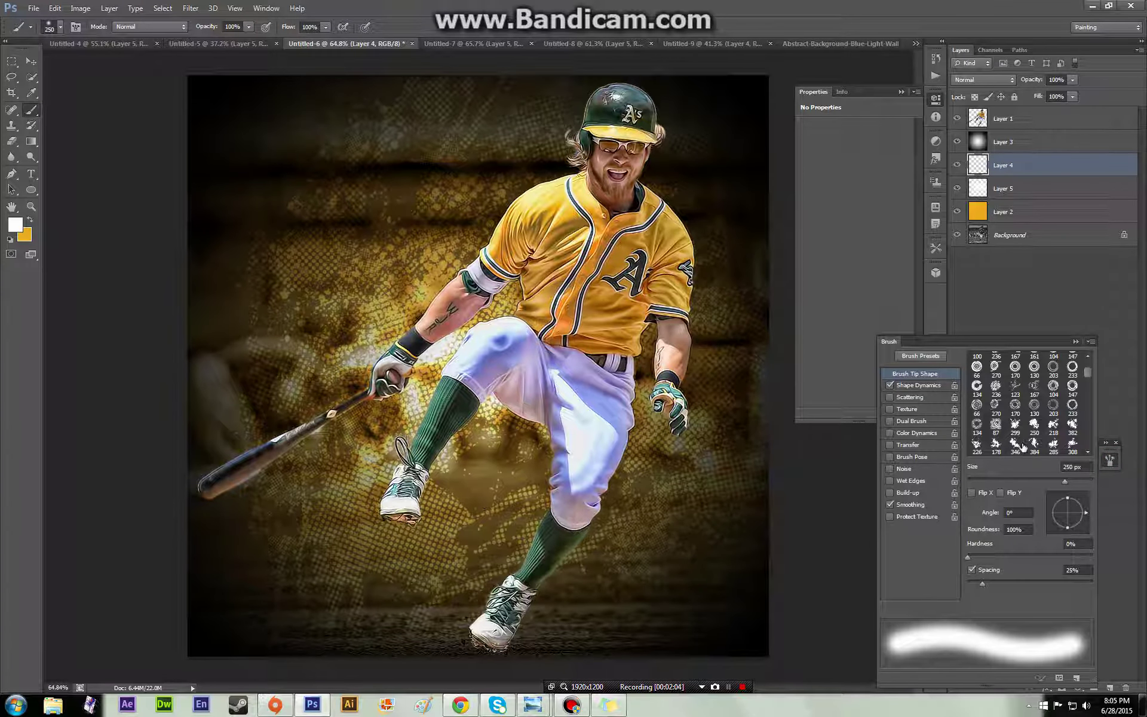
pyautogui.scroll(-2, 1023, 445)
pyautogui.scroll(-2, 1021, 430)
pyautogui.scroll(-2, 1019, 418)
pyautogui.scroll(-2, 1018, 402)
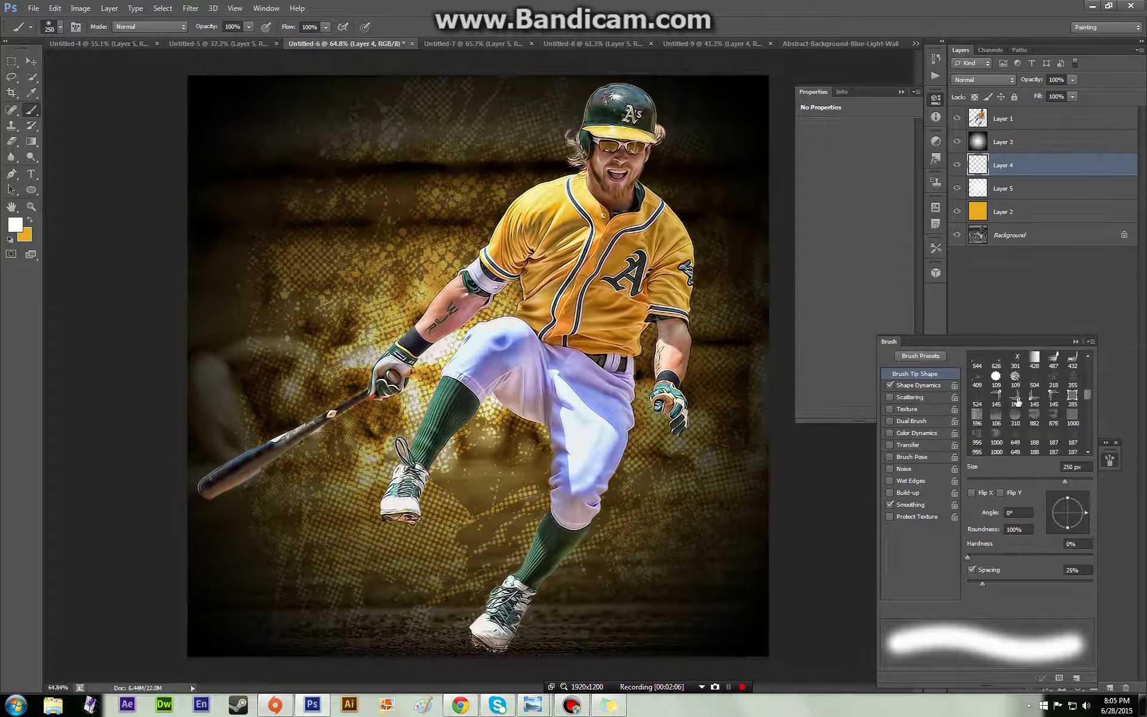
pyautogui.scroll(-2, 1017, 401)
pyautogui.scroll(-2, 1017, 401)
pyautogui.scroll(-2, 1017, 401)
# Load the textured 188 px halftone brush tip from the Brush panel presets.
pyautogui.scroll(-2, 1018, 401)
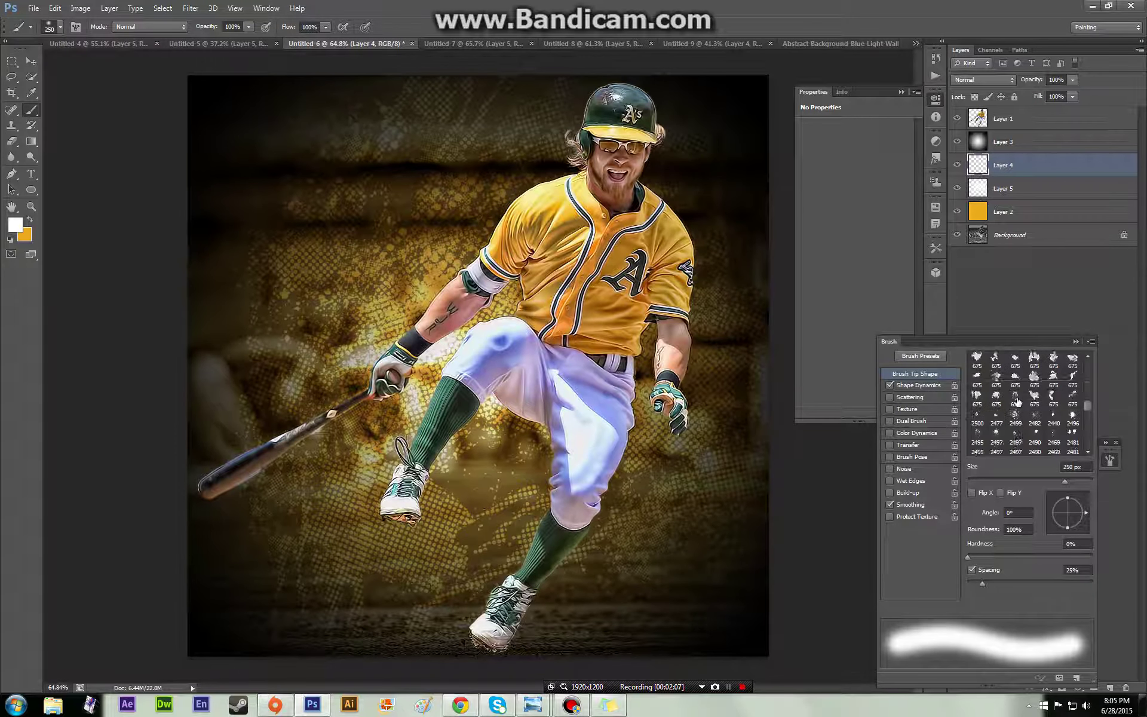
pyautogui.scroll(-2, 1018, 401)
pyautogui.scroll(-2, 1017, 401)
pyautogui.scroll(-2, 1017, 401)
pyautogui.scroll(-2, 1018, 401)
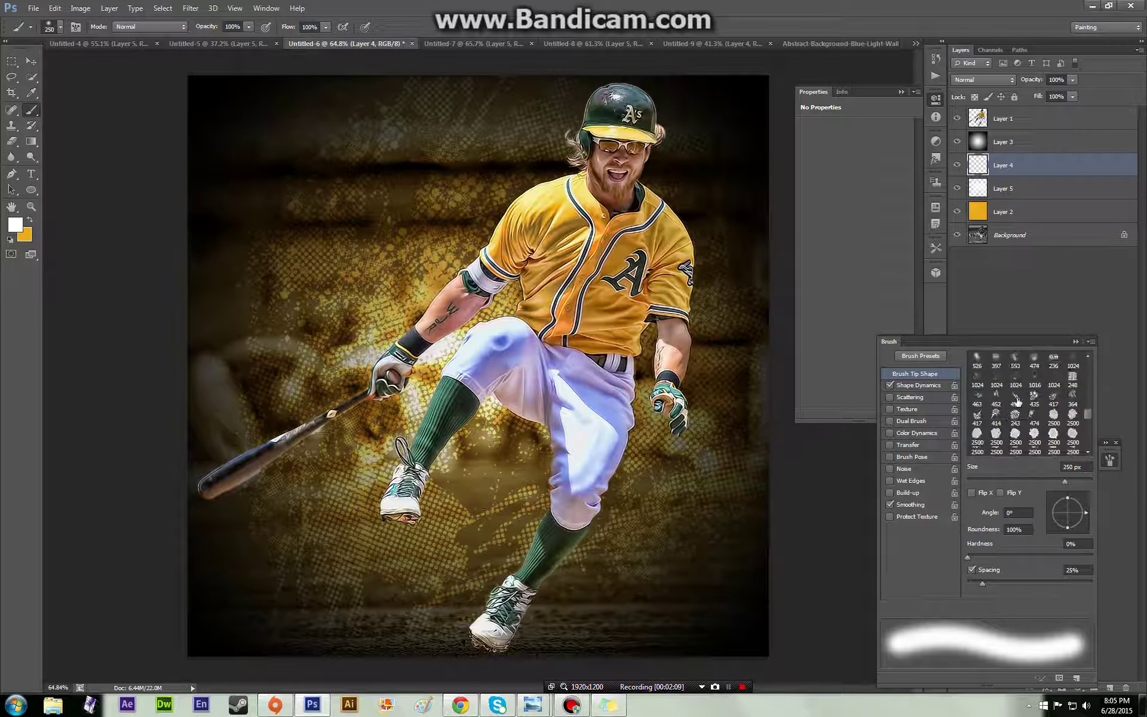
pyautogui.scroll(-2, 1017, 402)
pyautogui.scroll(-2, 1017, 402)
pyautogui.scroll(-2, 1017, 402)
pyautogui.scroll(-2, 1017, 402)
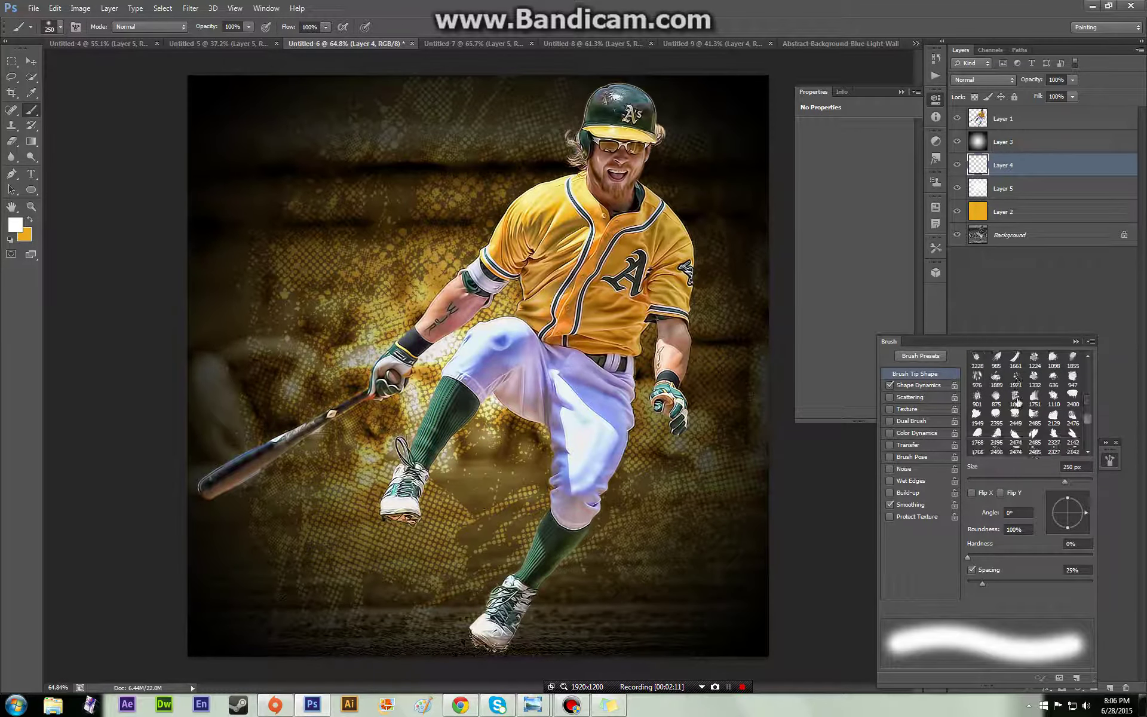
pyautogui.scroll(-2, 1017, 401)
pyautogui.scroll(-2, 1017, 401)
pyautogui.scroll(-2, 1017, 401)
pyautogui.scroll(-2, 1017, 402)
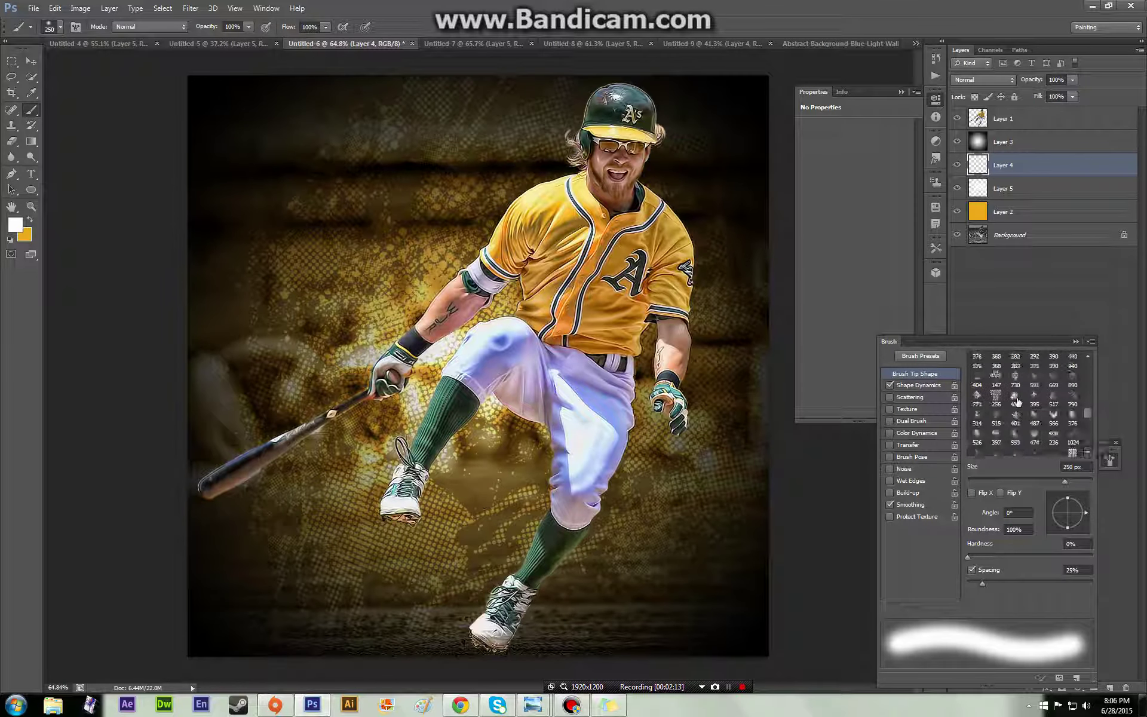
pyautogui.scroll(2, 1017, 401)
pyautogui.scroll(2, 1017, 401)
pyautogui.scroll(2, 1018, 401)
pyautogui.scroll(2, 1018, 401)
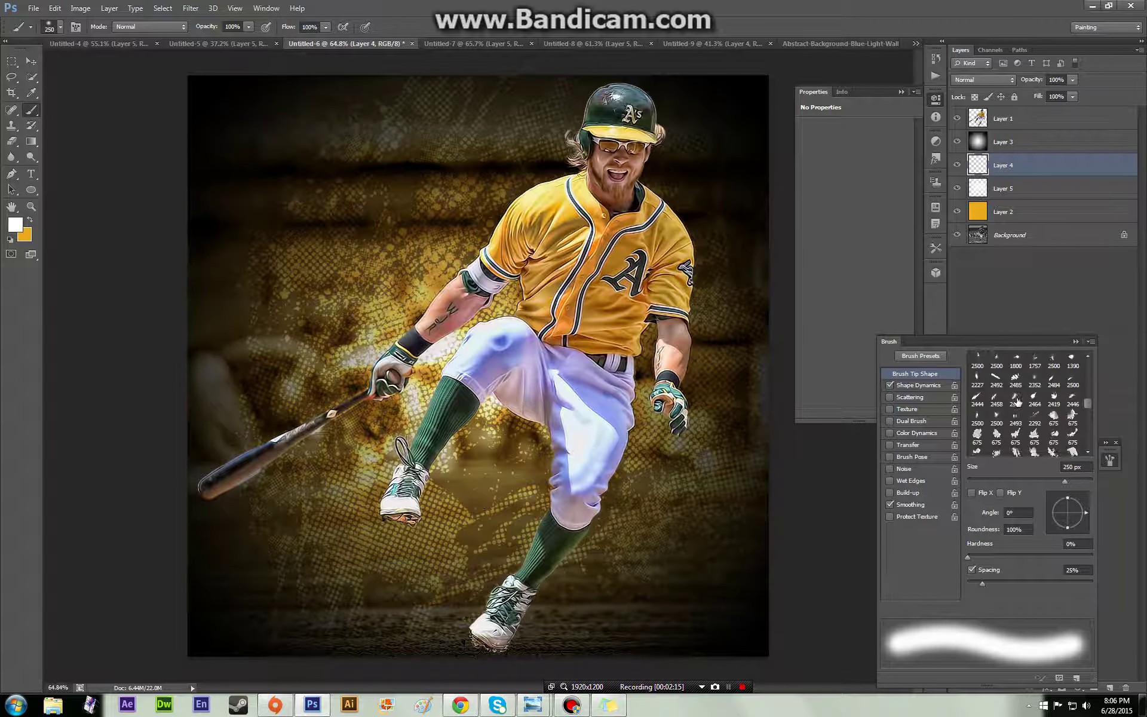
pyautogui.scroll(2, 1018, 401)
pyautogui.scroll(2, 1018, 401)
pyautogui.scroll(2, 1017, 402)
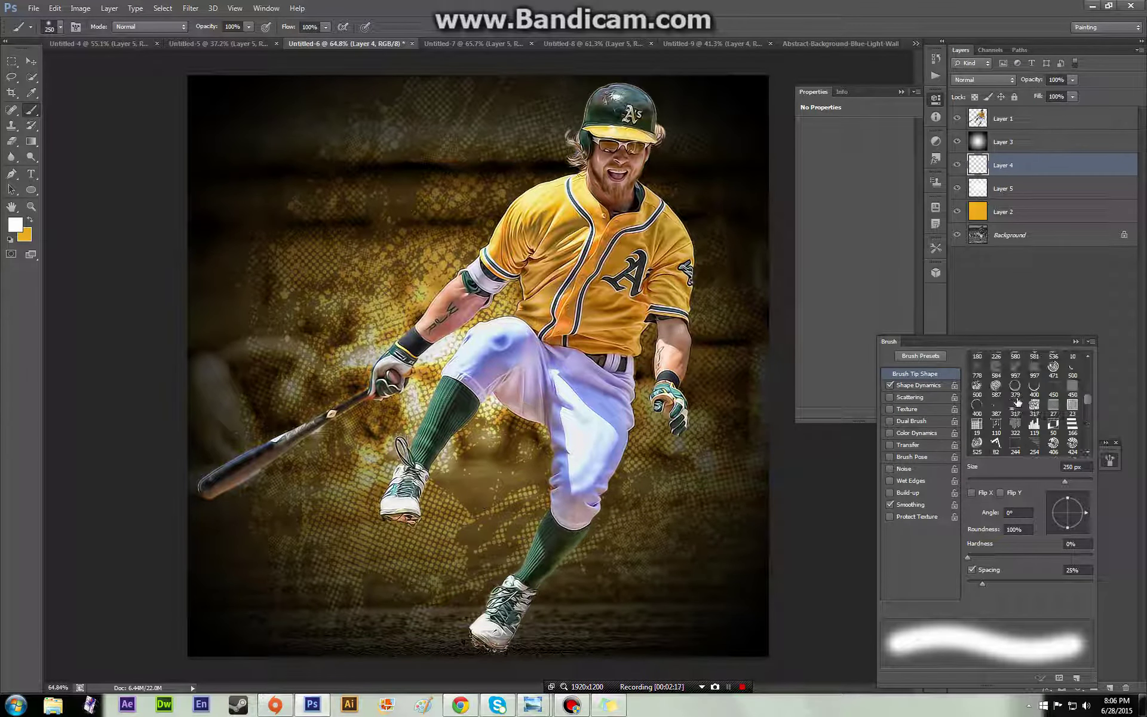
pyautogui.scroll(2, 1018, 402)
pyautogui.scroll(2, 1017, 402)
pyautogui.scroll(2, 1017, 402)
pyautogui.scroll(2, 1017, 402)
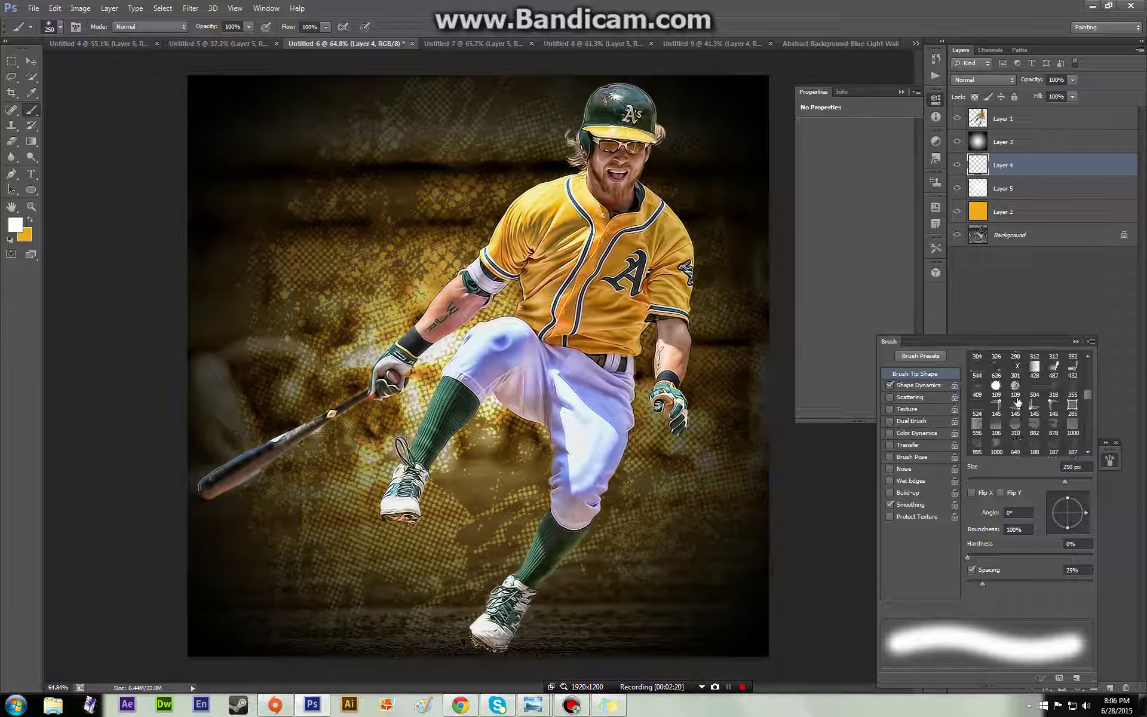
pyautogui.click(1034, 444)
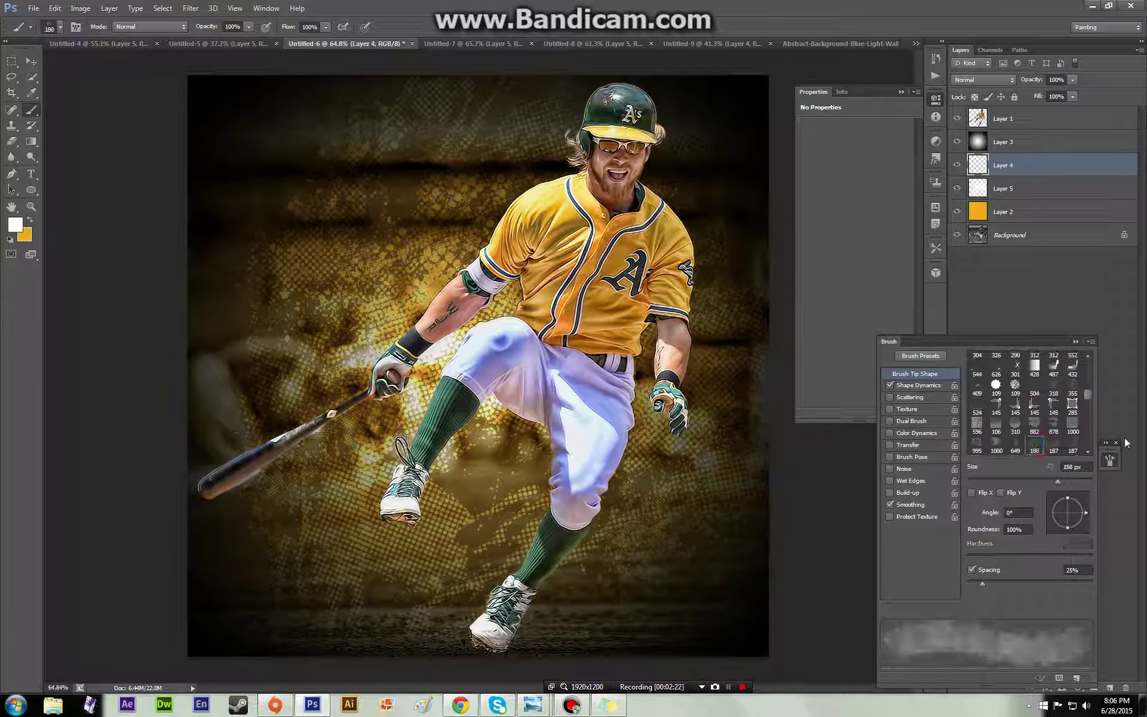
pyautogui.scroll(2, 1028, 412)
pyautogui.scroll(2, 1028, 412)
pyautogui.scroll(2, 1028, 412)
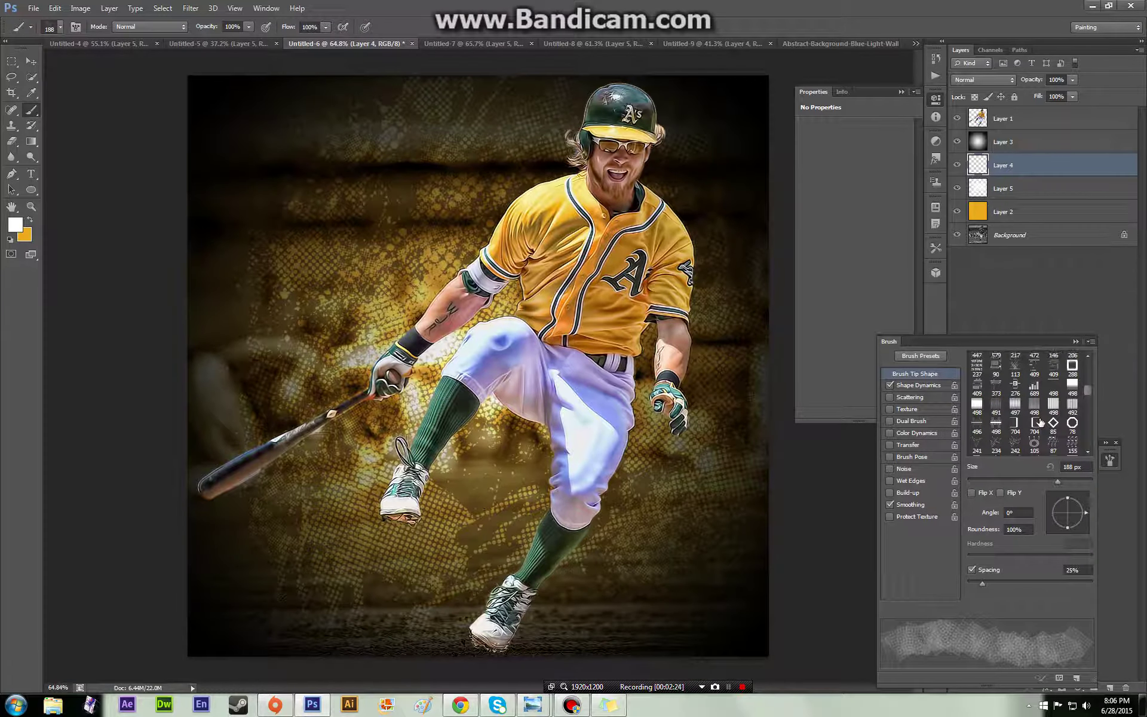
pyautogui.scroll(1, 1040, 422)
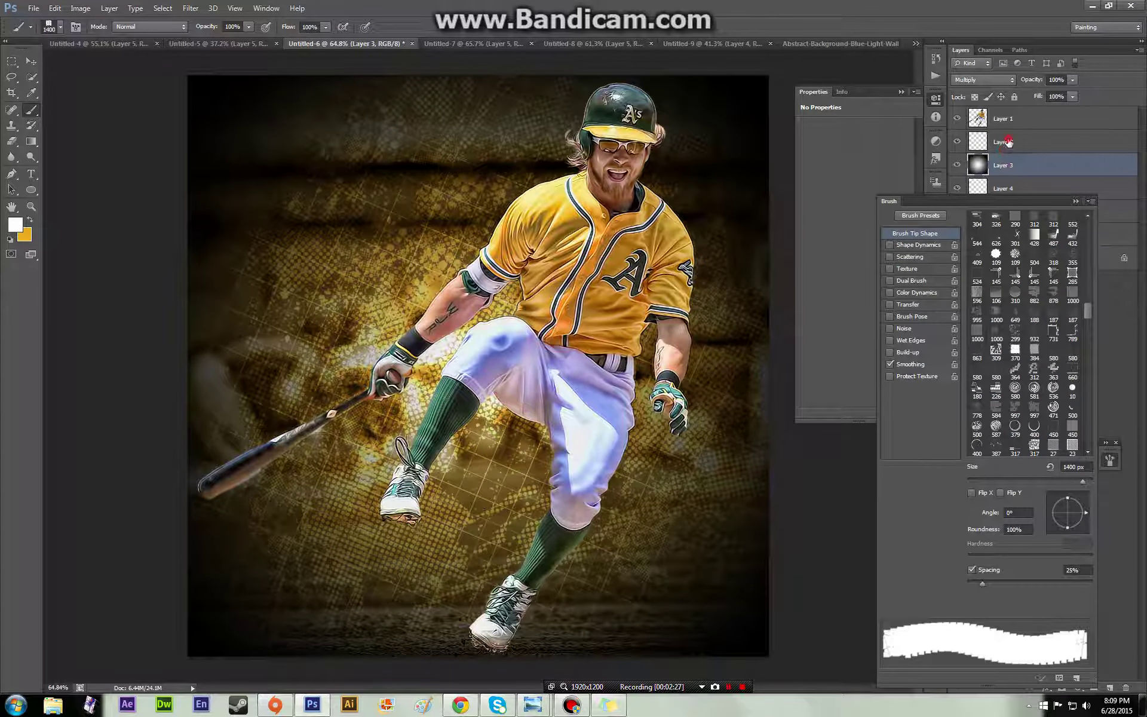
# On Layer 7, make orange the foreground, load the 2500 px splatter tip, and enable Shape Dynamics.
pyautogui.click(1008, 142)
pyautogui.click(27, 221)
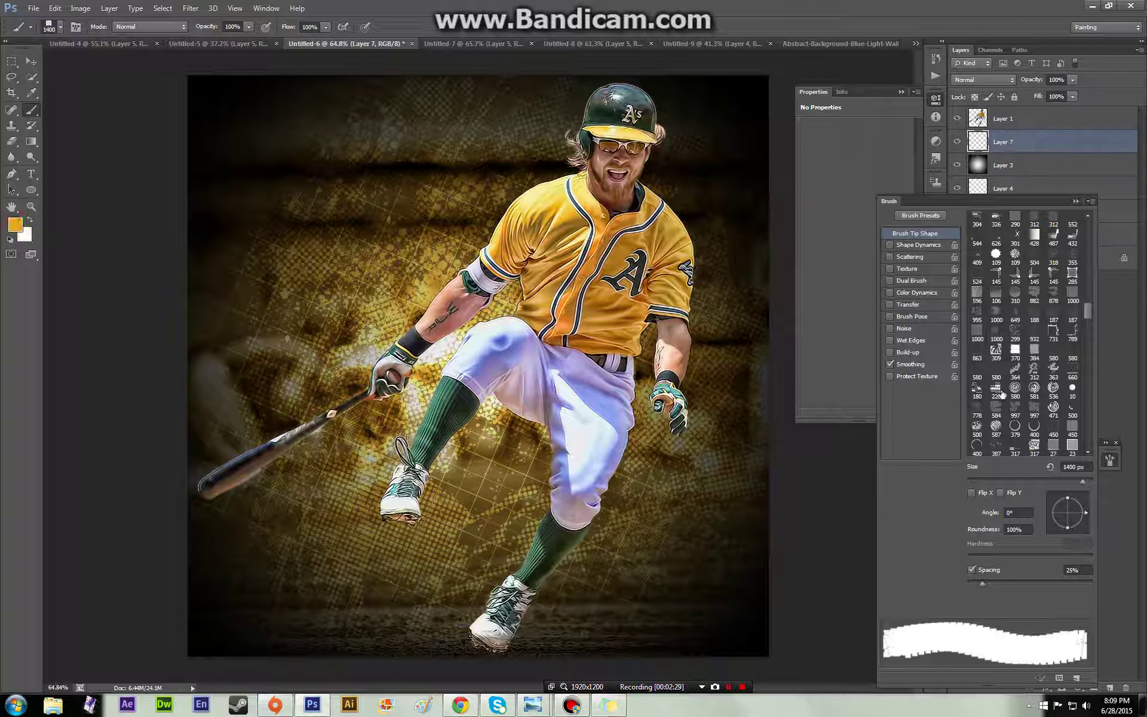
pyautogui.scroll(-5, 1002, 394)
pyautogui.scroll(-5, 1016, 391)
pyautogui.scroll(-5, 1025, 388)
pyautogui.scroll(-5, 1036, 385)
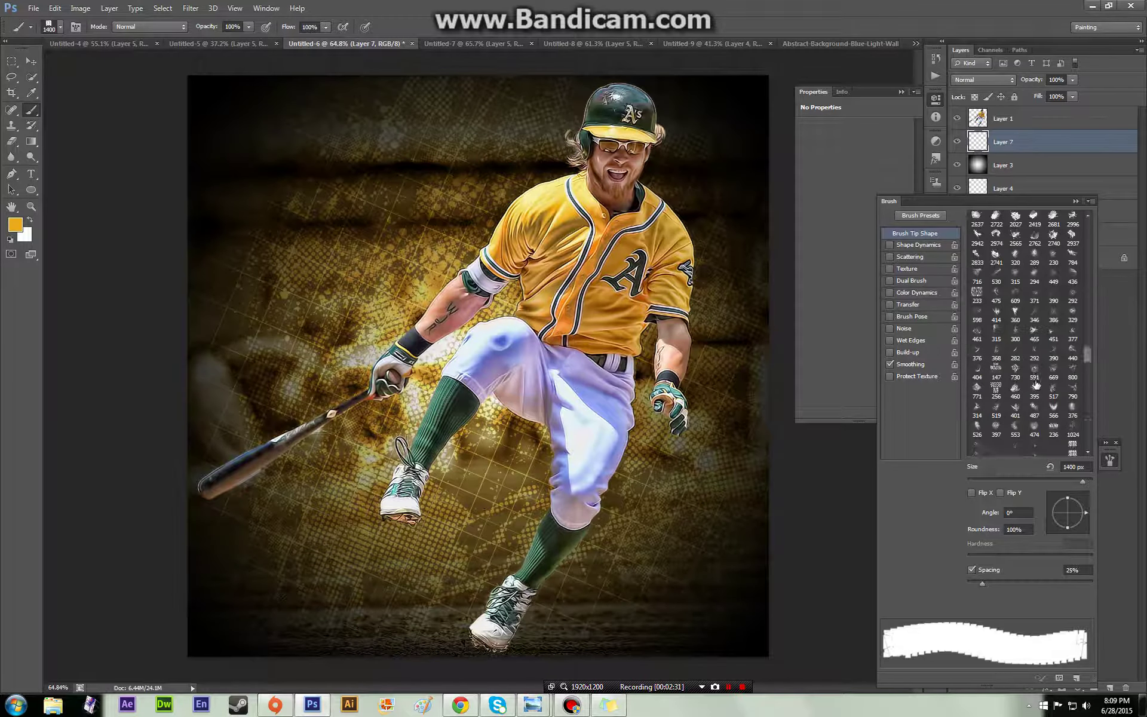
pyautogui.scroll(-3, 1036, 385)
pyautogui.scroll(-3, 1035, 385)
pyautogui.scroll(-3, 1035, 386)
pyautogui.scroll(-3, 1035, 385)
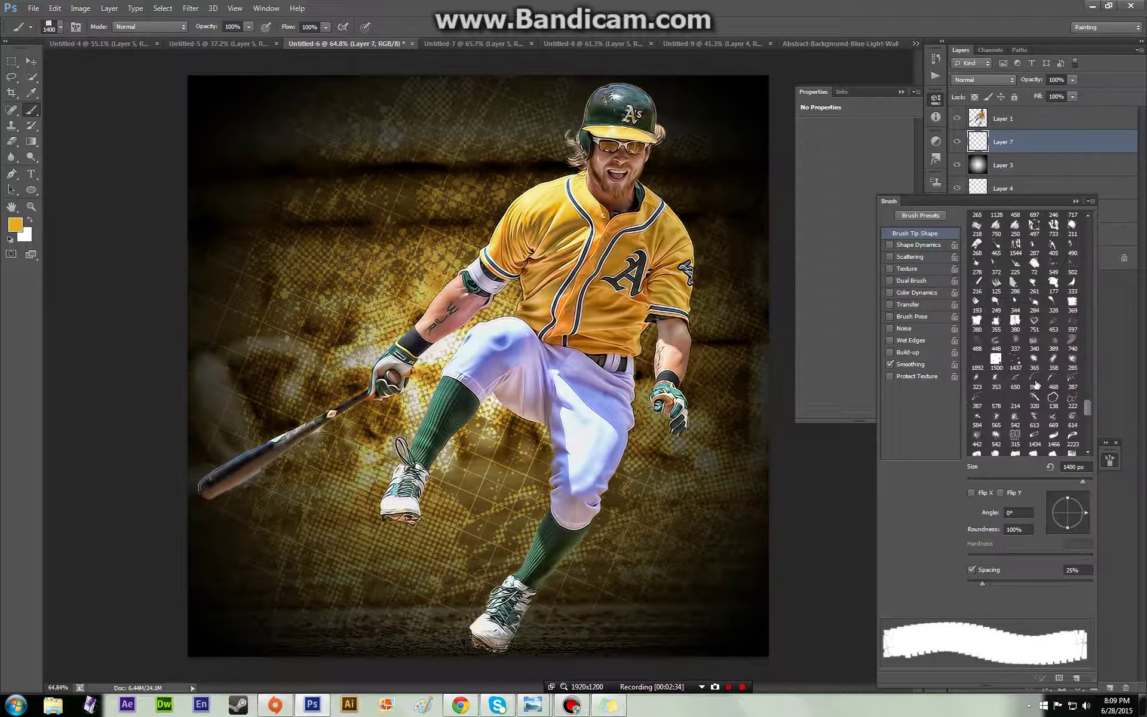
pyautogui.scroll(-3, 1036, 385)
pyautogui.scroll(-3, 1036, 386)
pyautogui.scroll(-3, 1036, 385)
pyautogui.scroll(-3, 1035, 385)
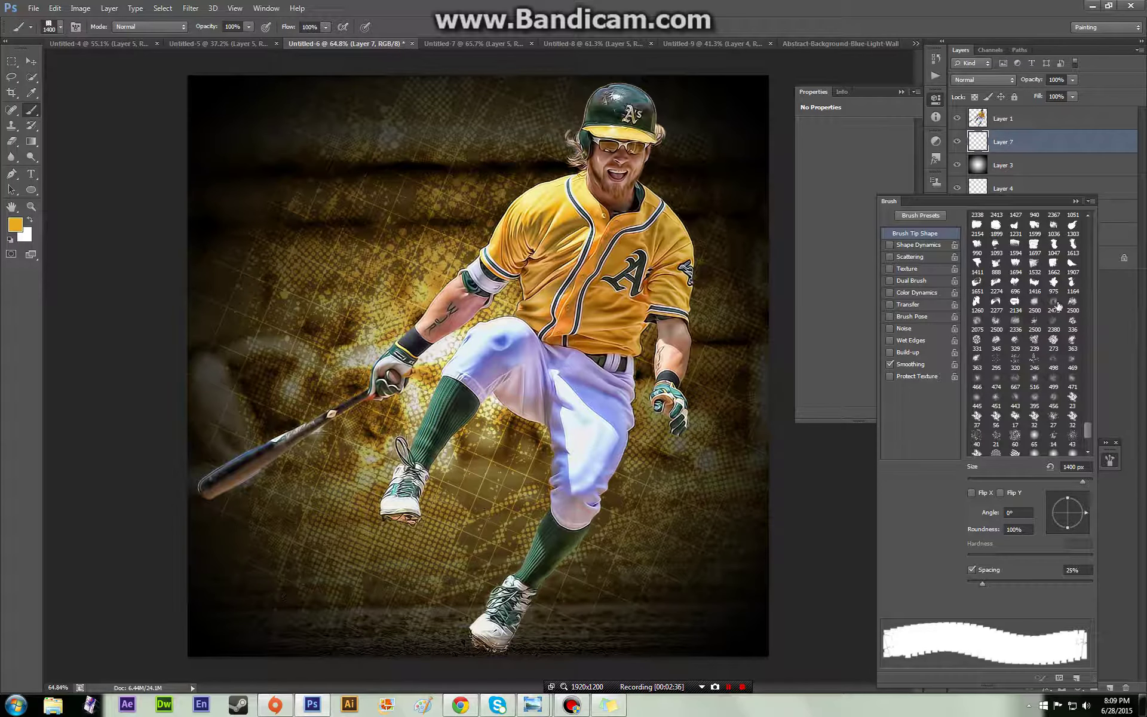
pyautogui.click(1070, 304)
pyautogui.scroll(2, 1003, 346)
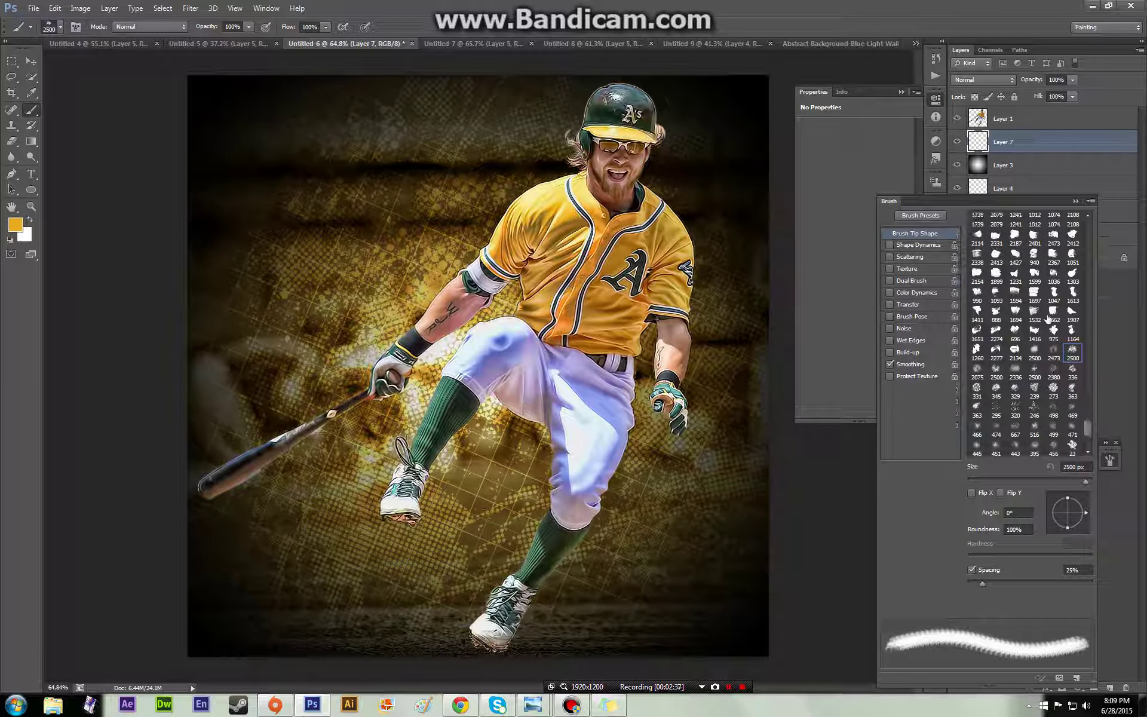
pyautogui.scroll(1, 980, 388)
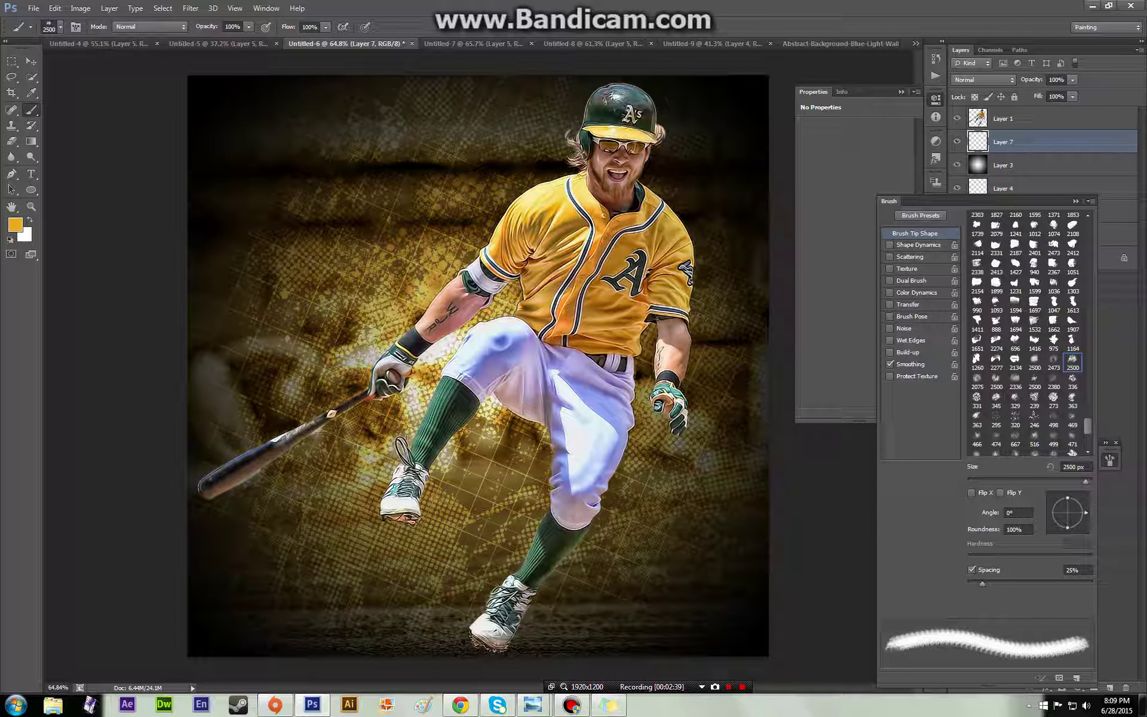
pyautogui.click(920, 245)
# Adjust Angle Jitter and stamp splatter glow around the player's shoulders, right side and legs.
pyautogui.click(1057, 316)
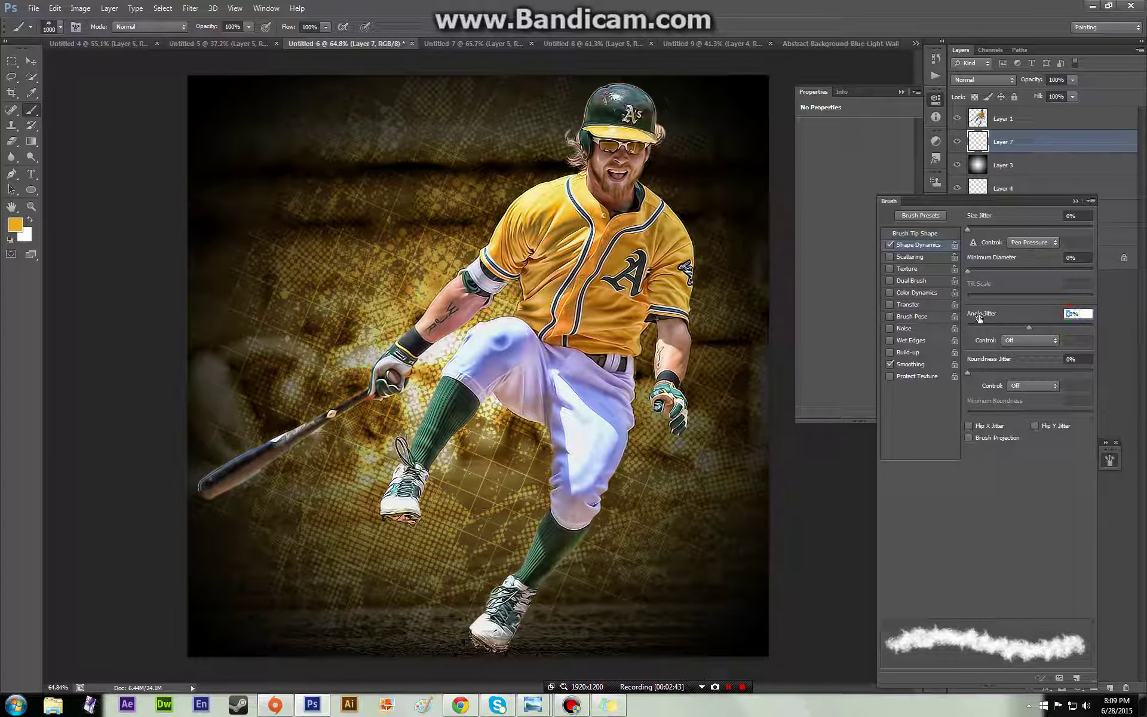
pyautogui.click(911, 234)
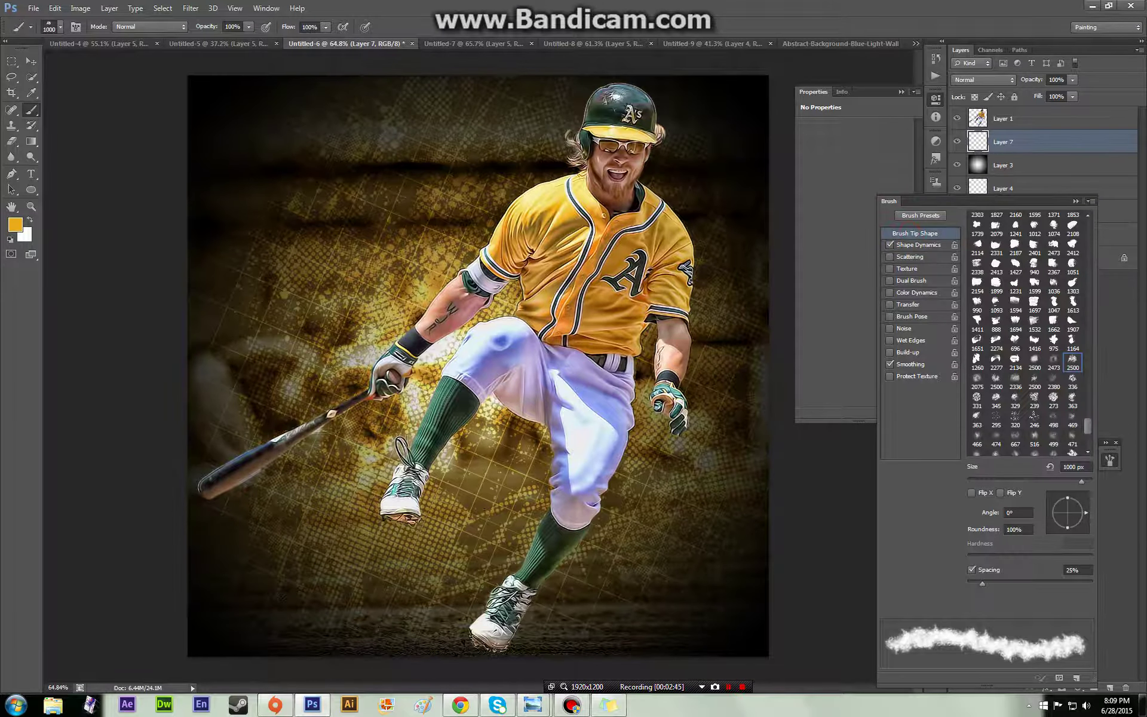
pyautogui.click(525, 288)
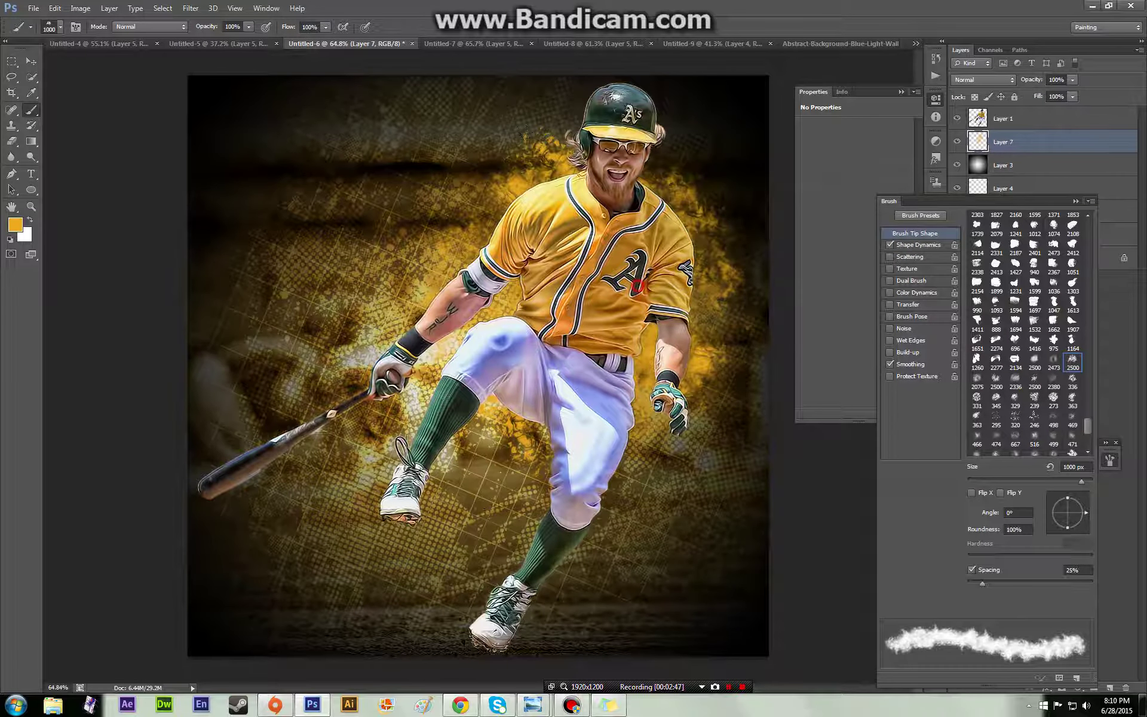
pyautogui.click(699, 287)
pyautogui.click(723, 311)
pyautogui.click(504, 366)
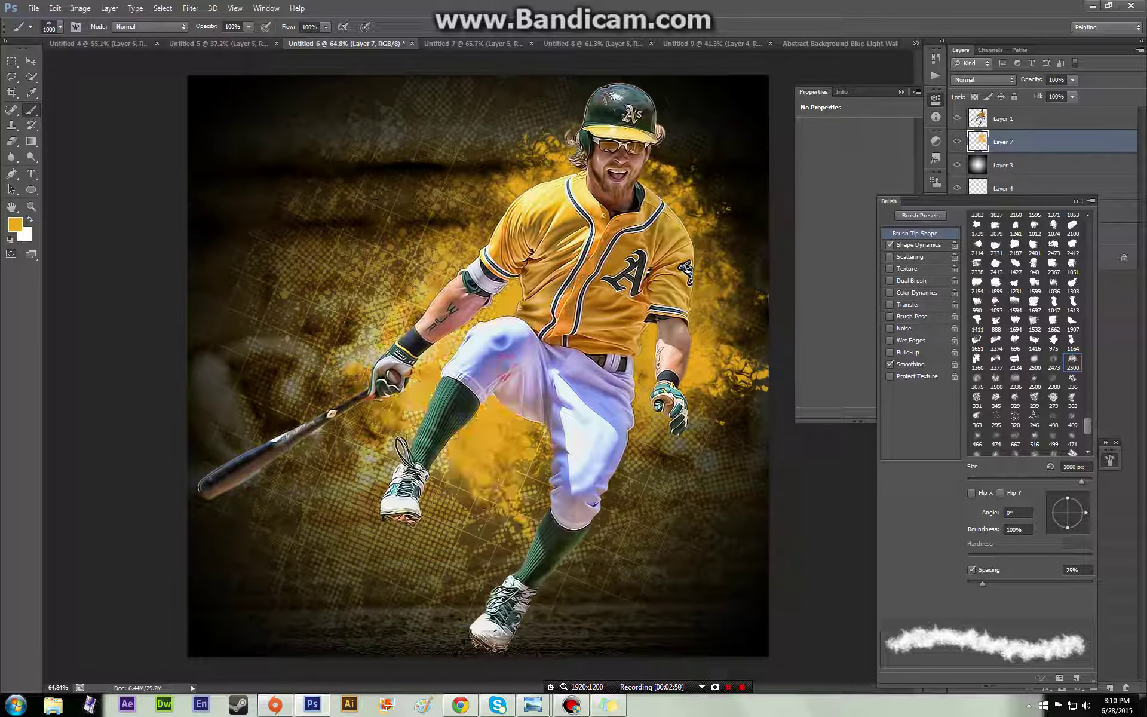
# Stamp more 2500 px splatter around the lower legs and body, then shrink the brush to 2000 px.
pyautogui.click(1002, 381)
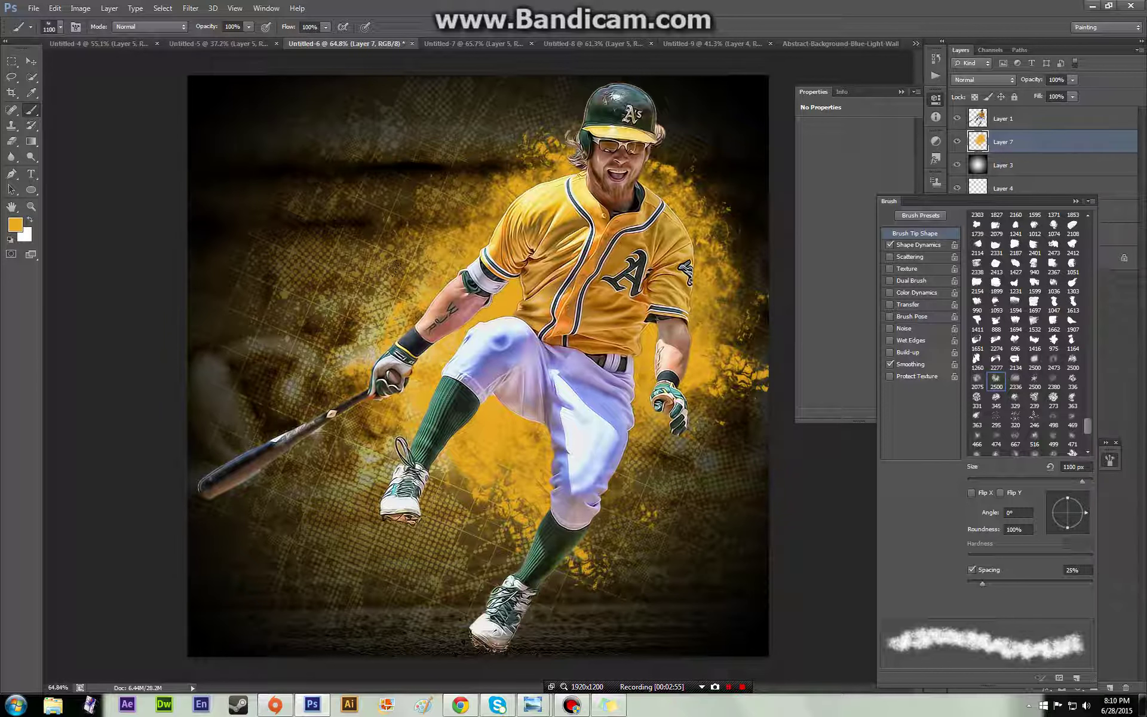
pyautogui.click(463, 423)
pyautogui.click(526, 489)
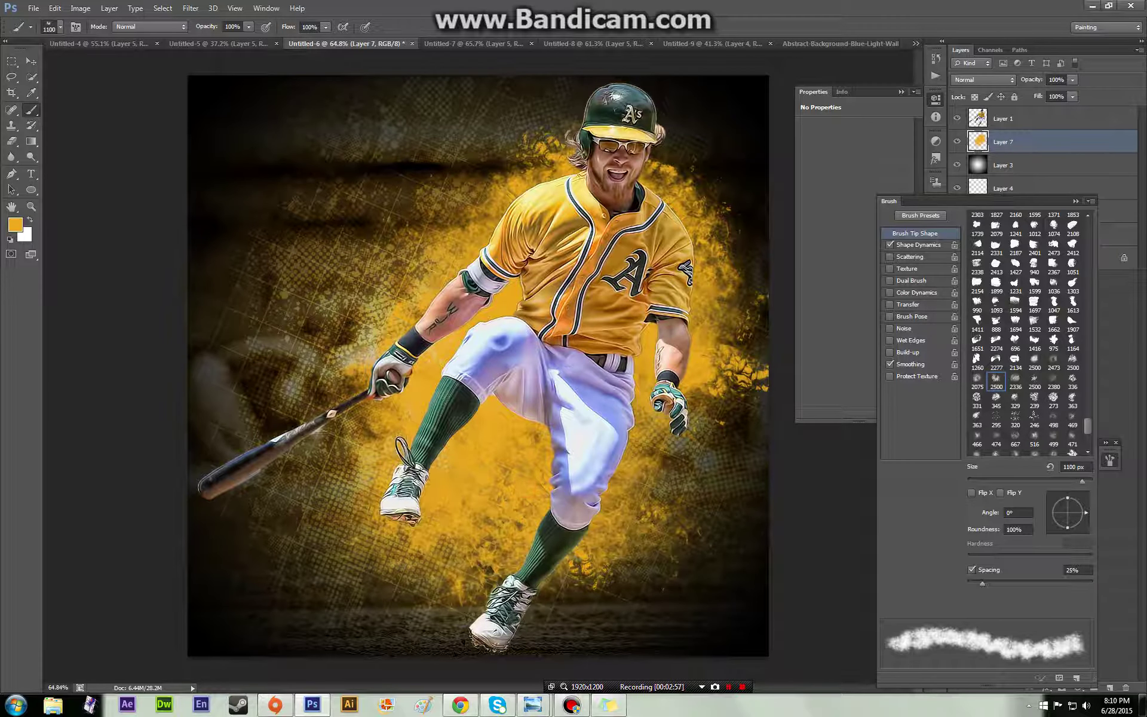
pyautogui.click(604, 446)
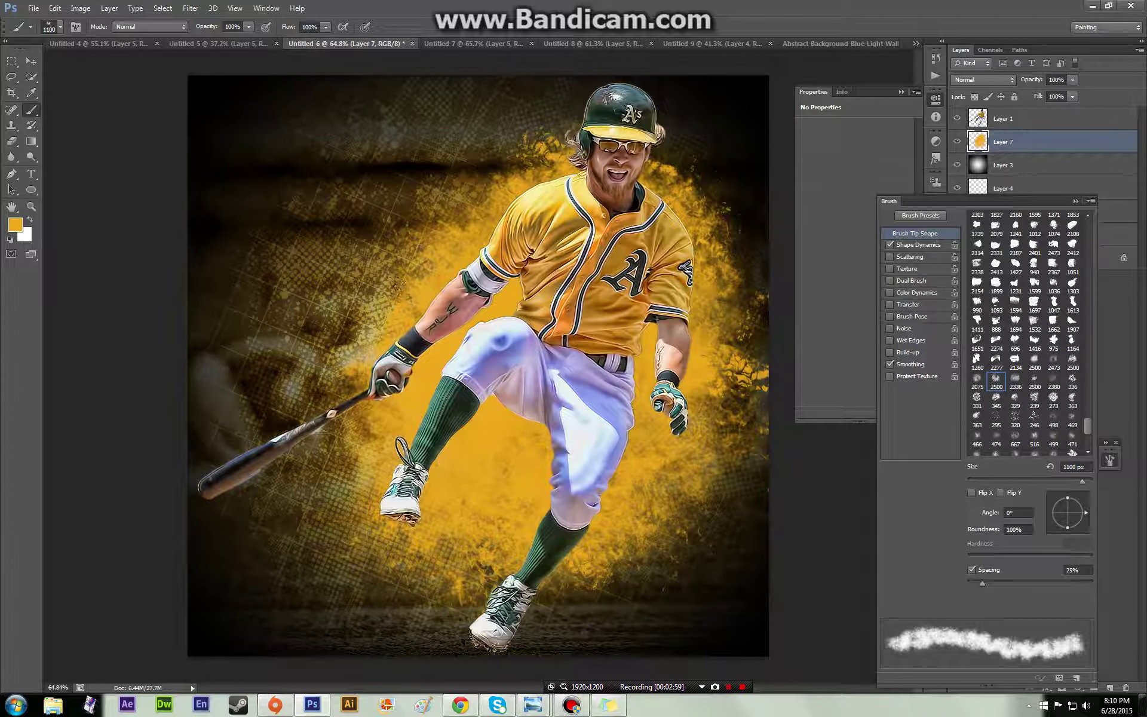
pyautogui.click(402, 446)
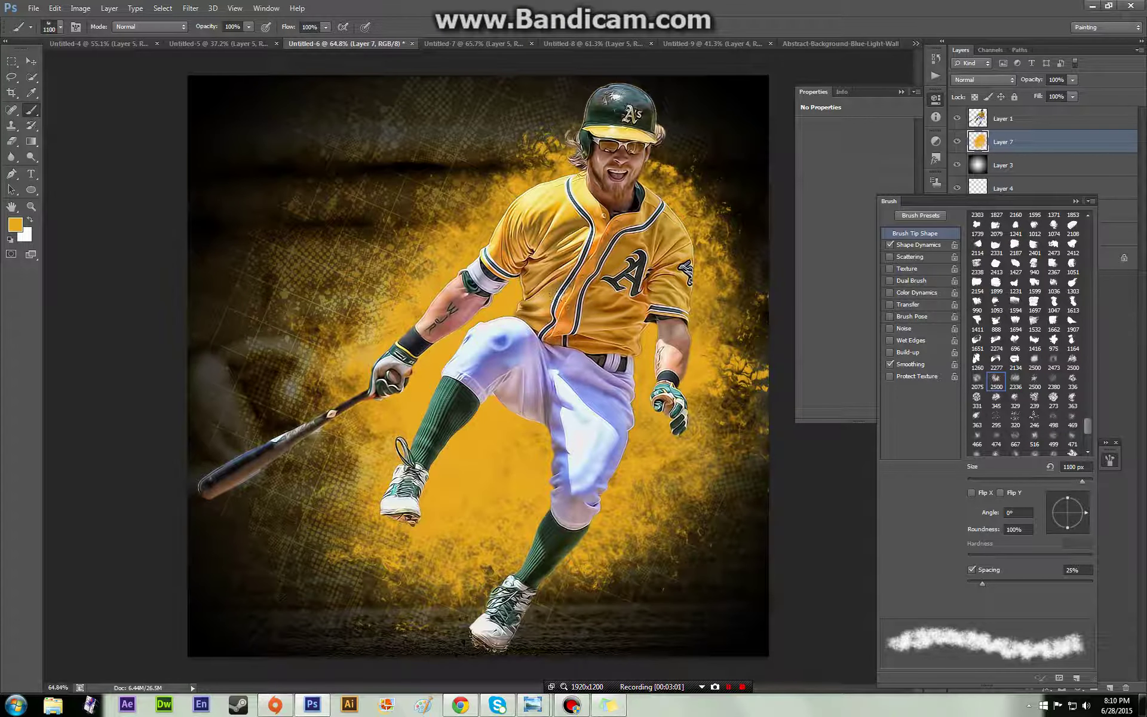
pyautogui.click(1031, 379)
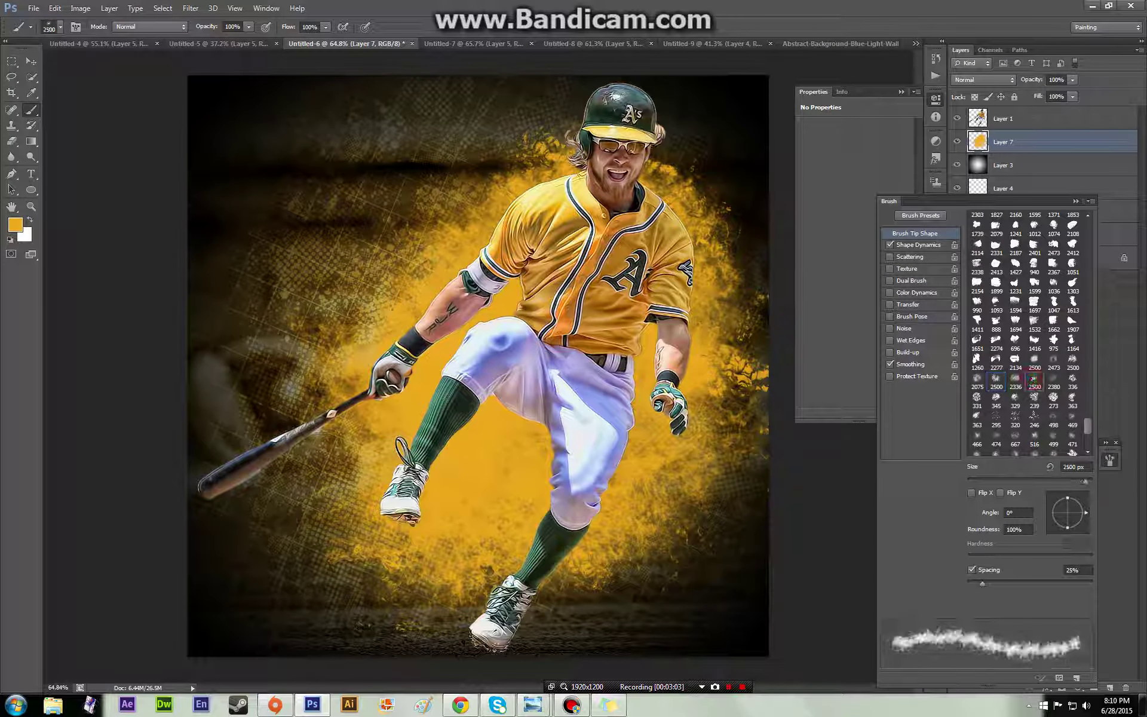
pyautogui.press('[')
pyautogui.press('[')
pyautogui.press('[')
# Without Shape Dynamics, stamp -18° flame strokes around head, legs and torso; set Layer 7 to Hard Light.
pyautogui.click(891, 246)
pyautogui.moveTo(1086, 519); pyautogui.dragTo(1085, 521)
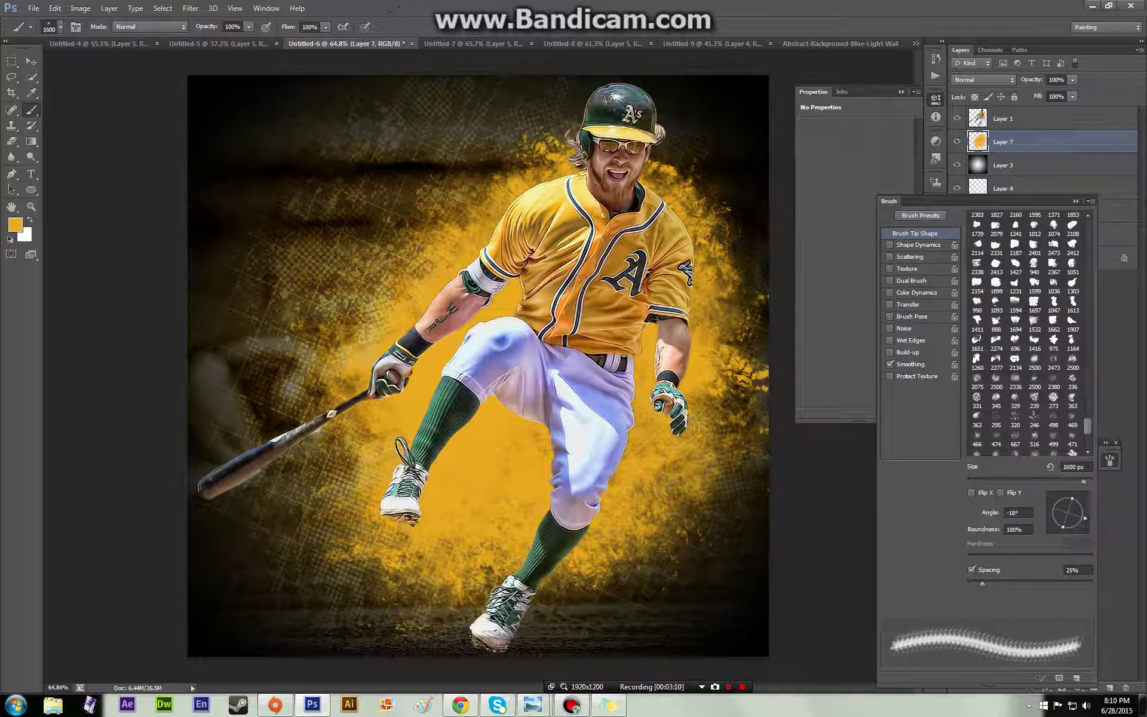
pyautogui.click(687, 179)
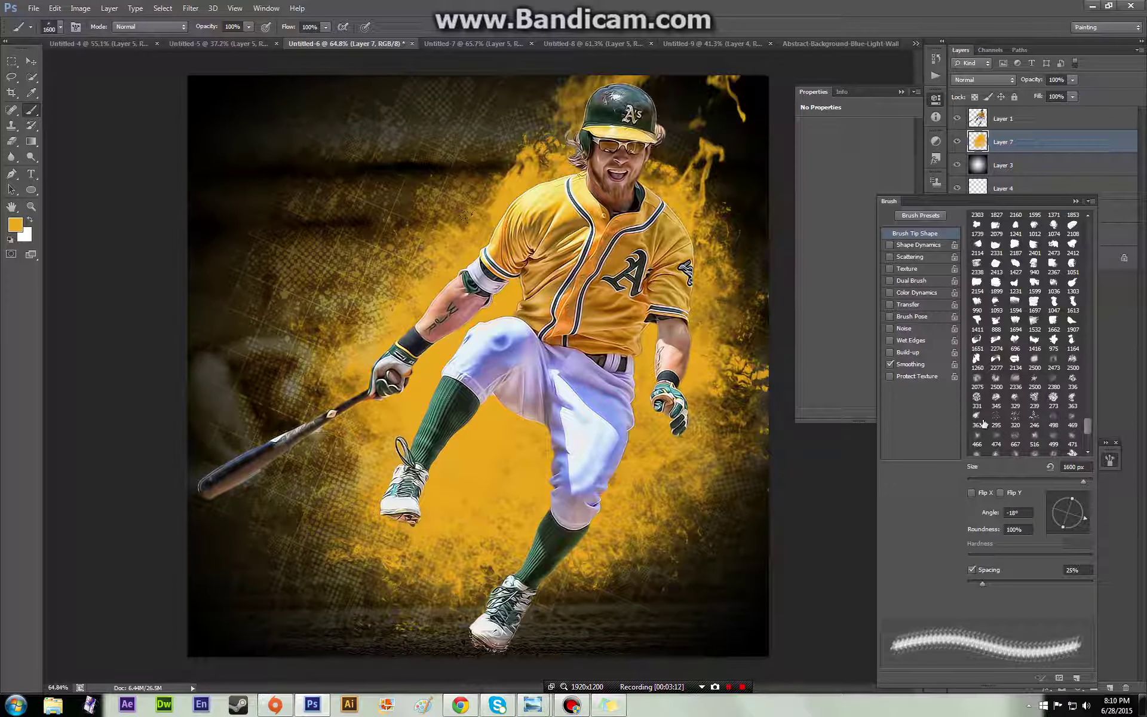
pyautogui.click(491, 399)
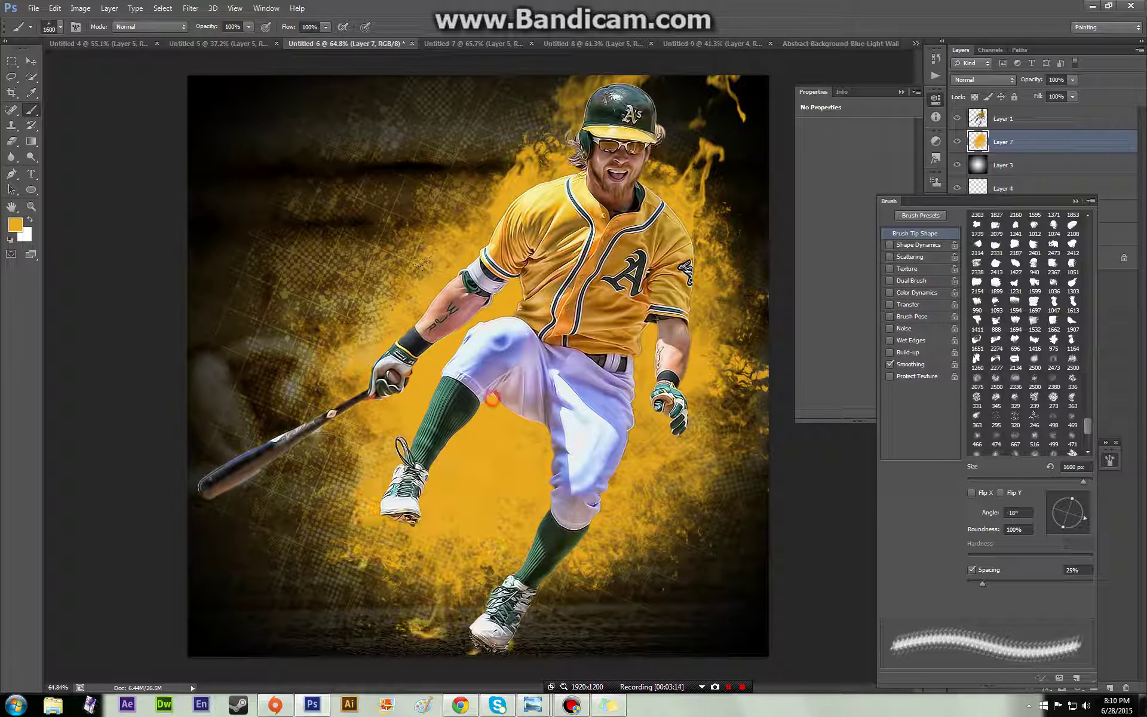
pyautogui.click(641, 422)
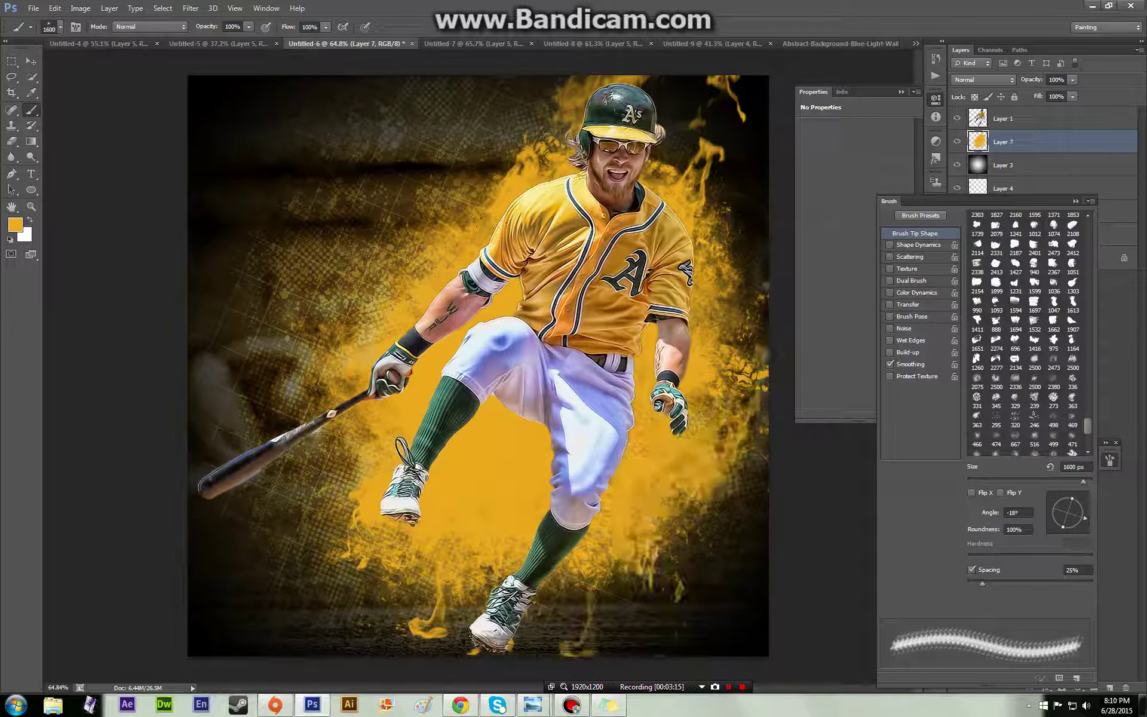
pyautogui.click(435, 310)
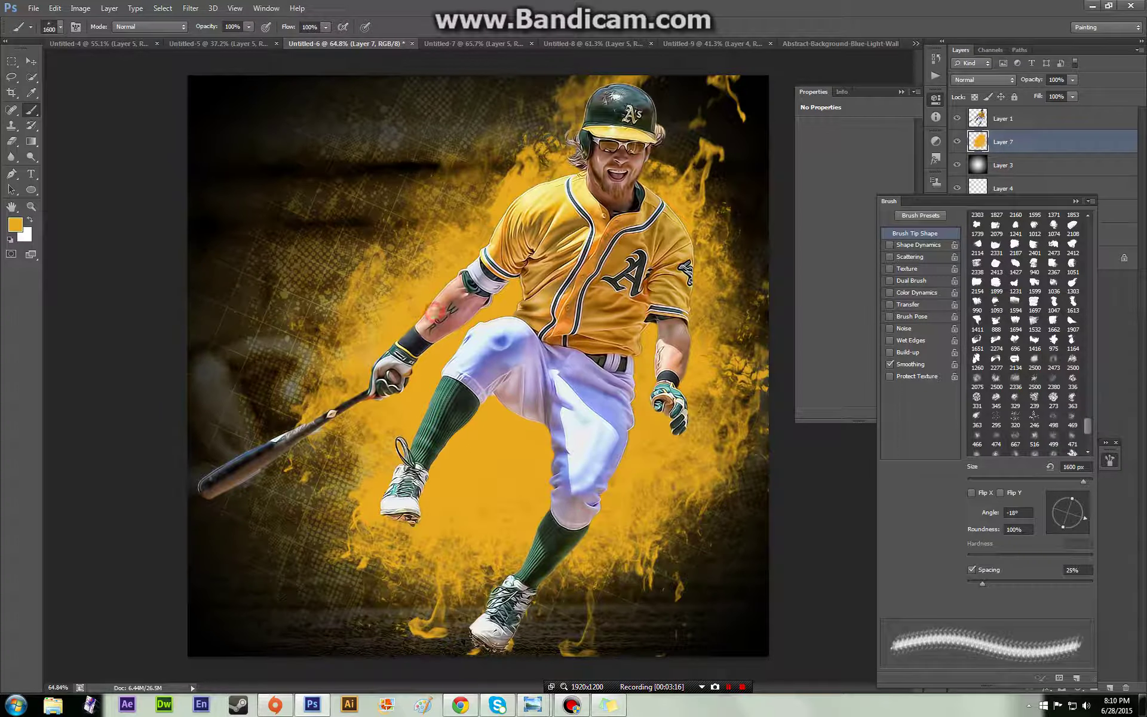
pyautogui.click(982, 79)
# Choose a 2000 px ring brush tip and stamp orange swirl rings right of the player.
pyautogui.scroll(3, 1065, 346)
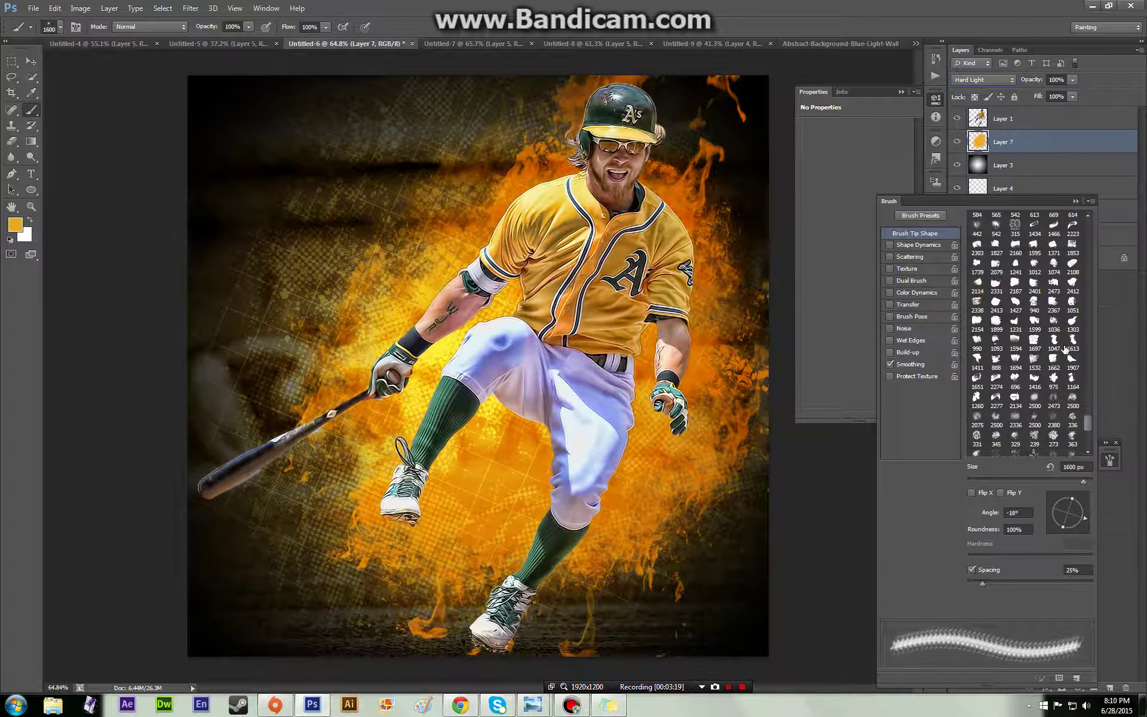
pyautogui.scroll(3, 1065, 346)
pyautogui.scroll(3, 1065, 347)
pyautogui.scroll(3, 1065, 347)
pyautogui.scroll(3, 1065, 349)
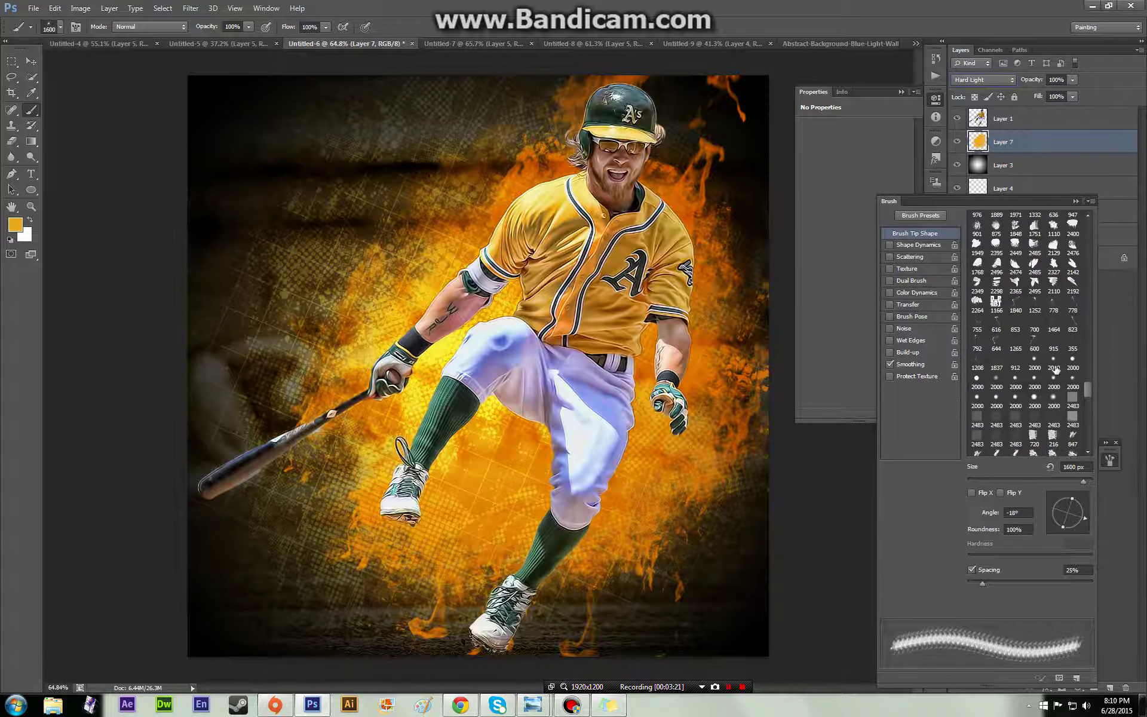
pyautogui.click(1054, 379)
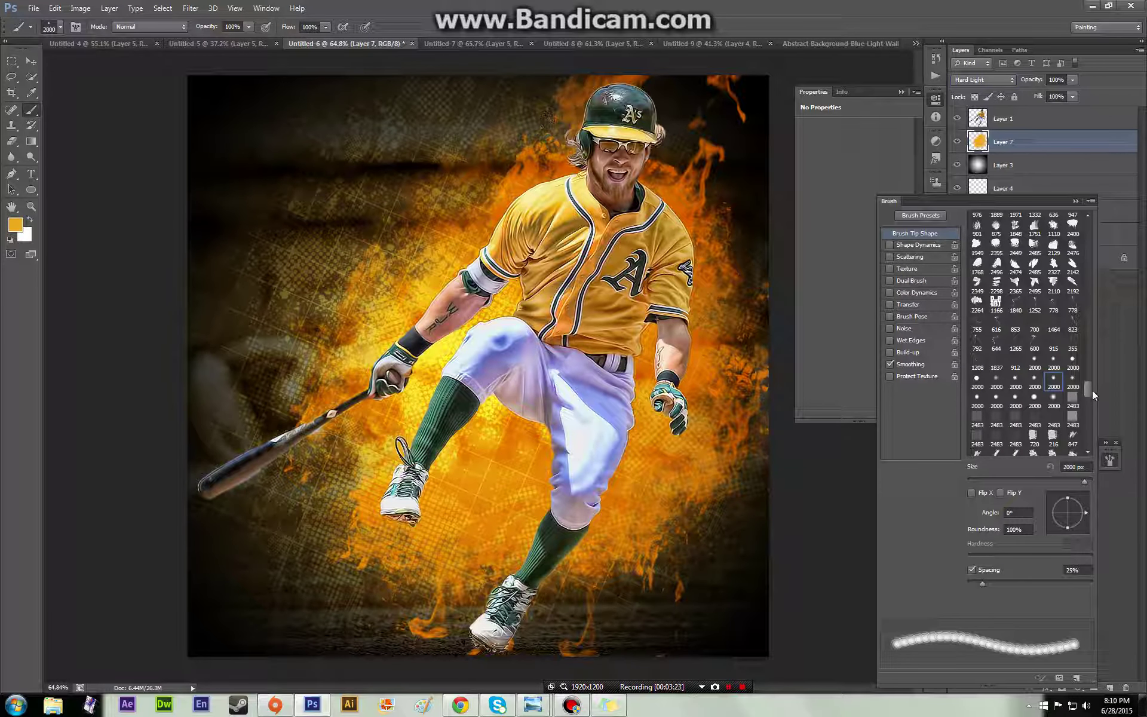
pyautogui.click(1035, 360)
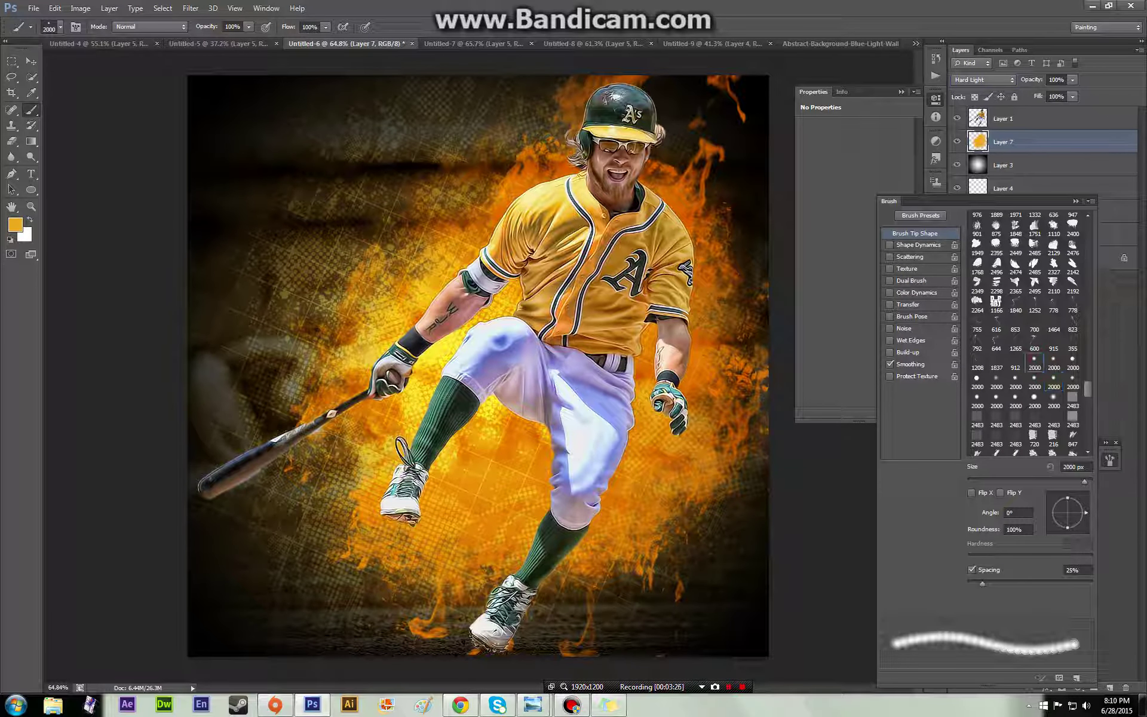
pyautogui.click(669, 281)
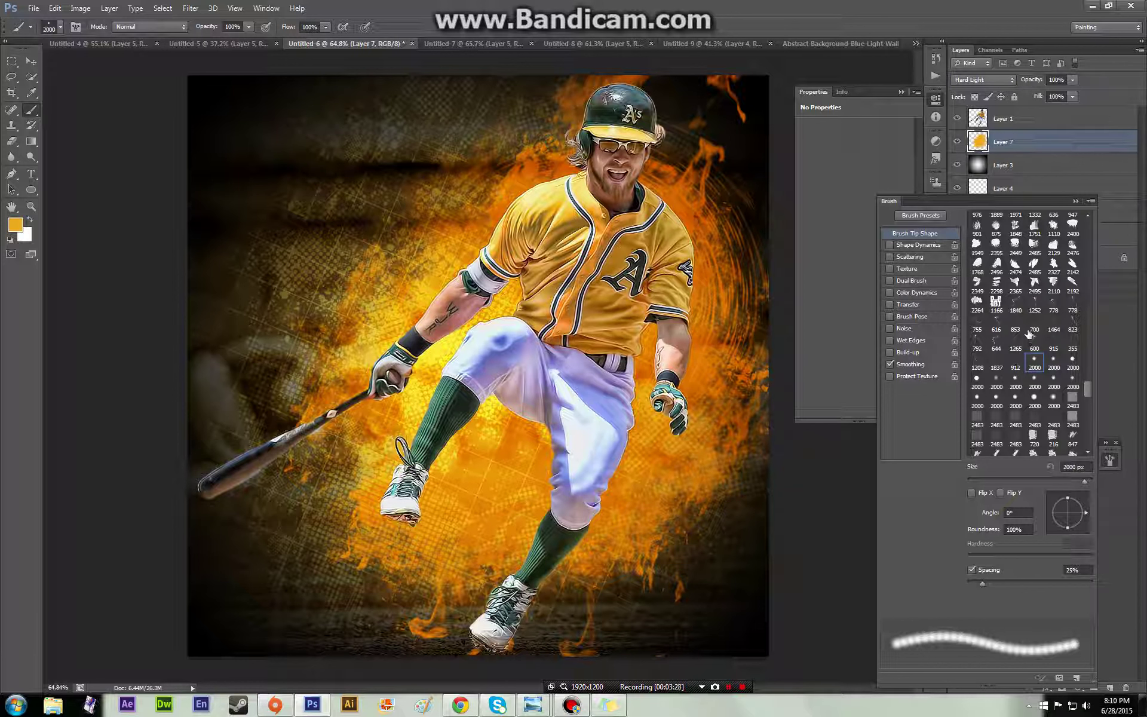
# Add empty Layer 8 above the glow and sample the helmet's dark green as the brush colour.
pyautogui.click(1110, 687)
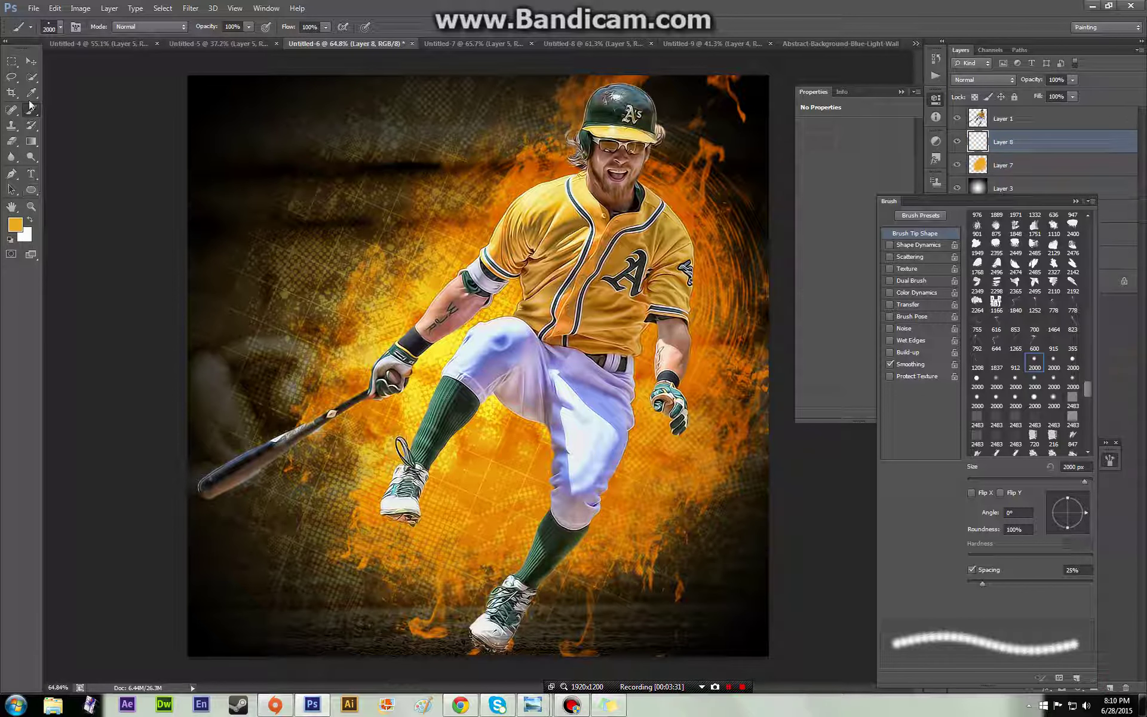
pyautogui.click(30, 220)
pyautogui.click(31, 92)
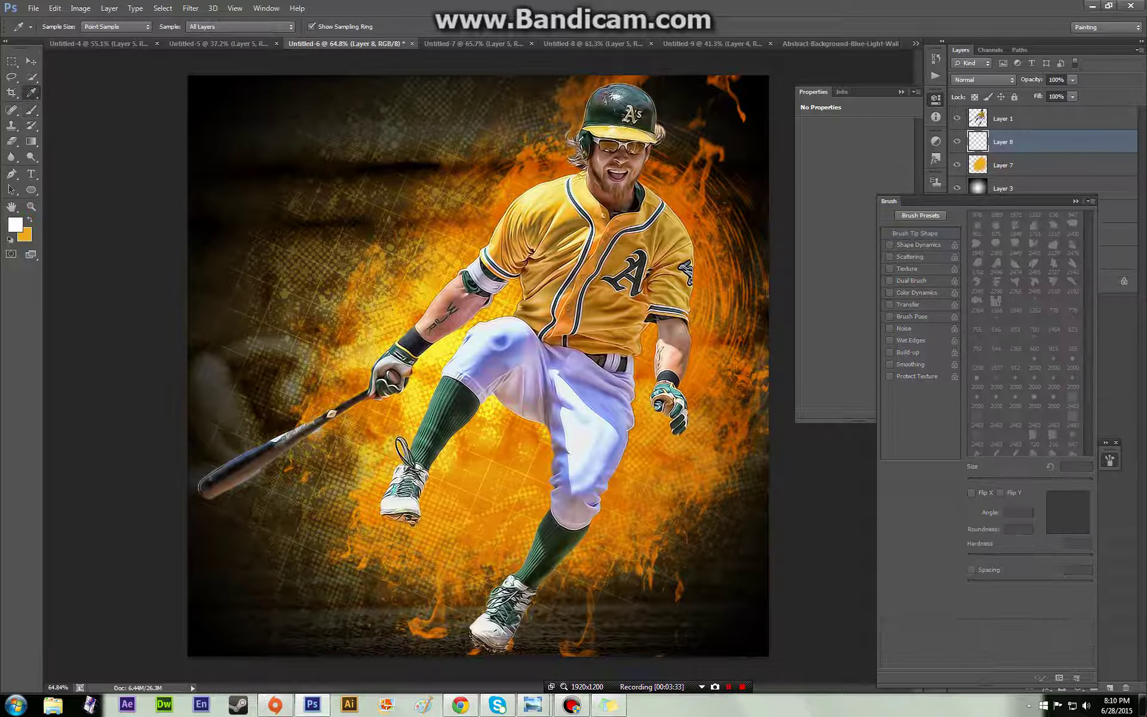
pyautogui.click(589, 135)
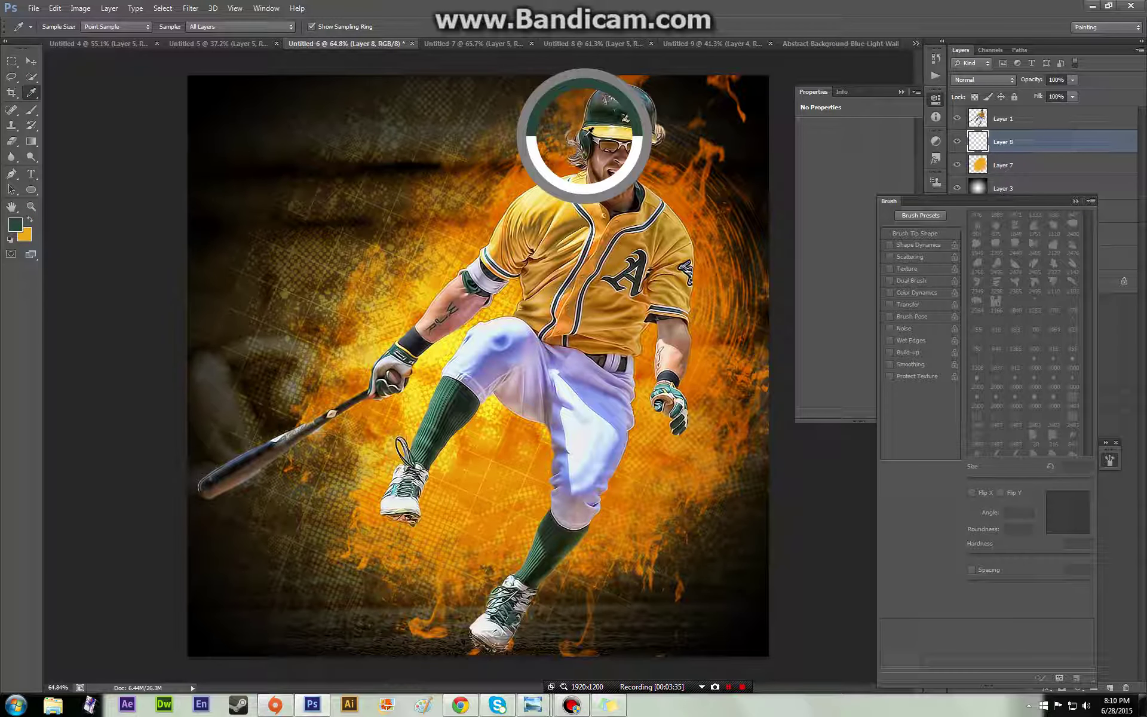
pyautogui.click(31, 110)
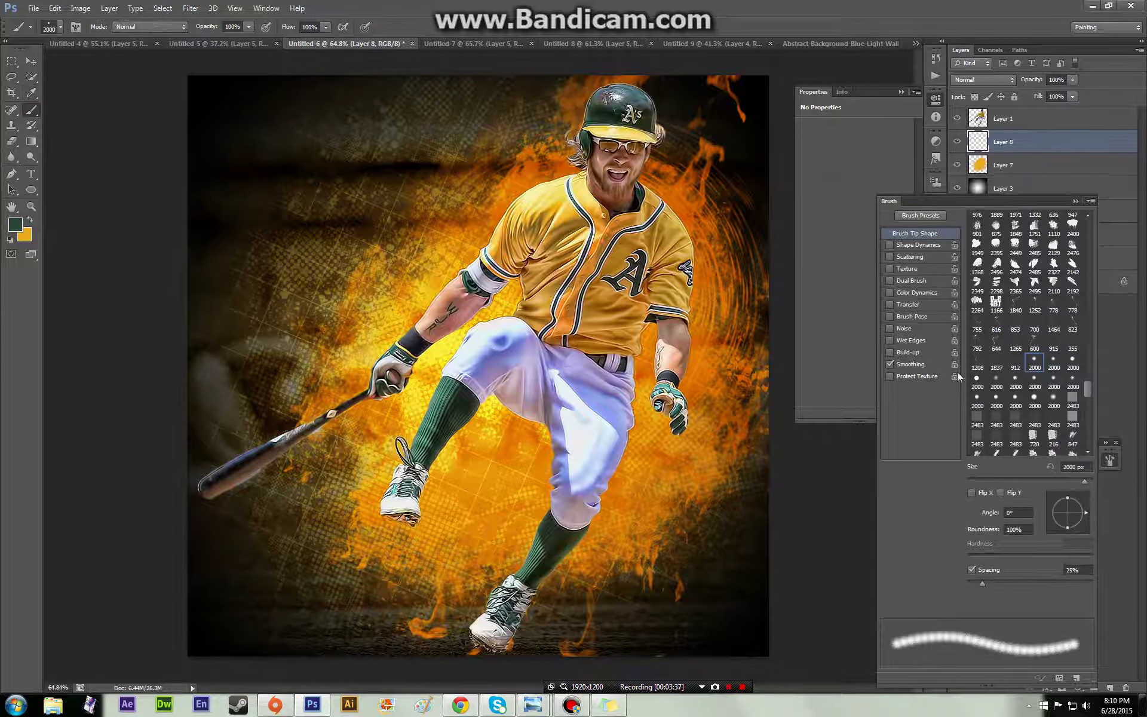
# Try the 847 and 2380 px brush tips, settling on the 2500 px tip.
pyautogui.scroll(-1, 1032, 405)
pyautogui.scroll(-1, 1032, 405)
pyautogui.click(1073, 340)
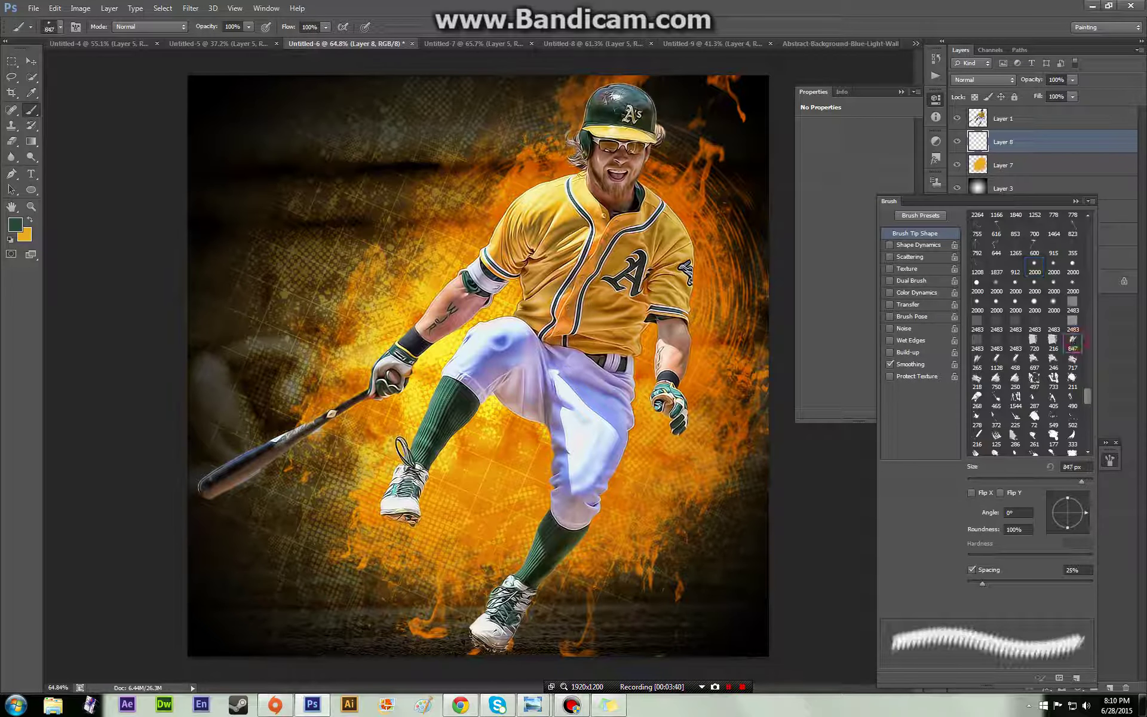
pyautogui.click(483, 281)
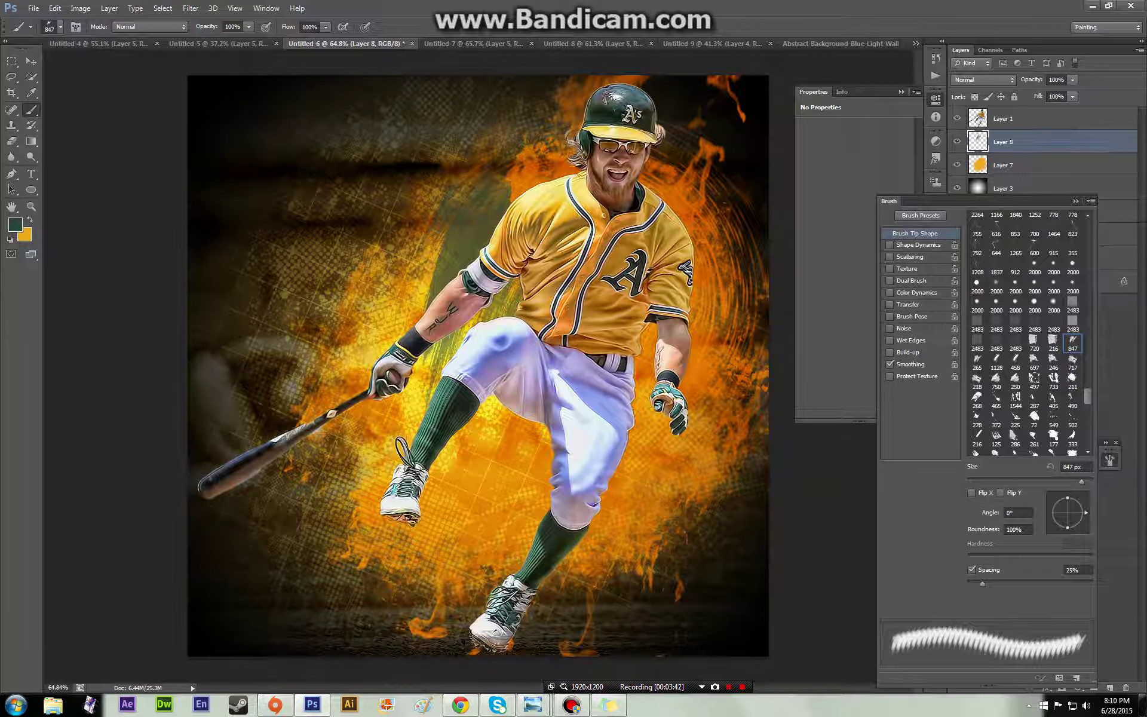
pyautogui.hotkey('ctrl', 'z')
pyautogui.scroll(-2, 1061, 392)
pyautogui.scroll(-3, 1067, 407)
pyautogui.scroll(-2, 1070, 414)
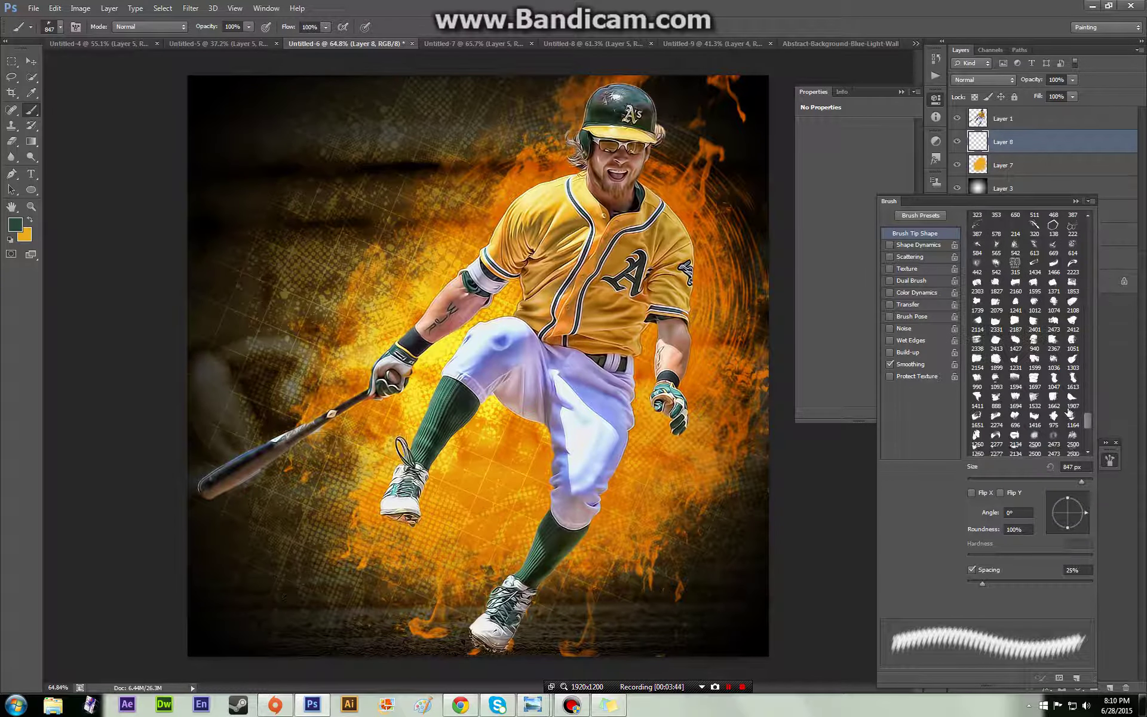
pyautogui.scroll(-3, 1068, 414)
pyautogui.click(1053, 413)
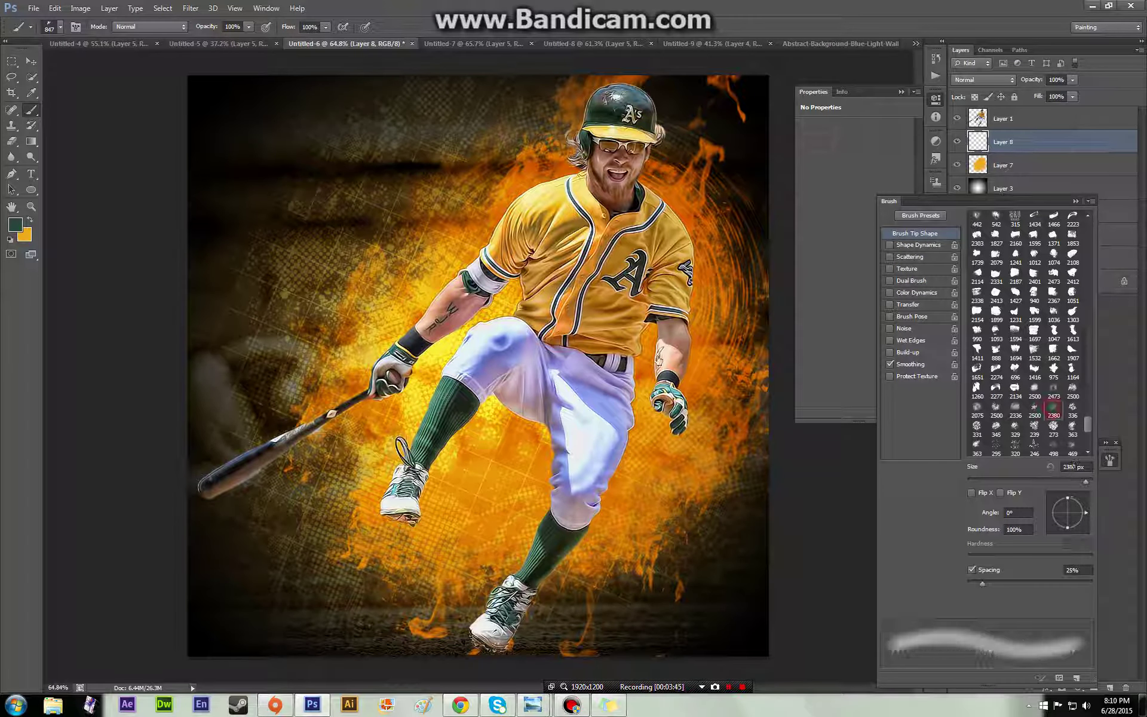
pyautogui.hotkey('ctrl', 'z')
pyautogui.click(1074, 390)
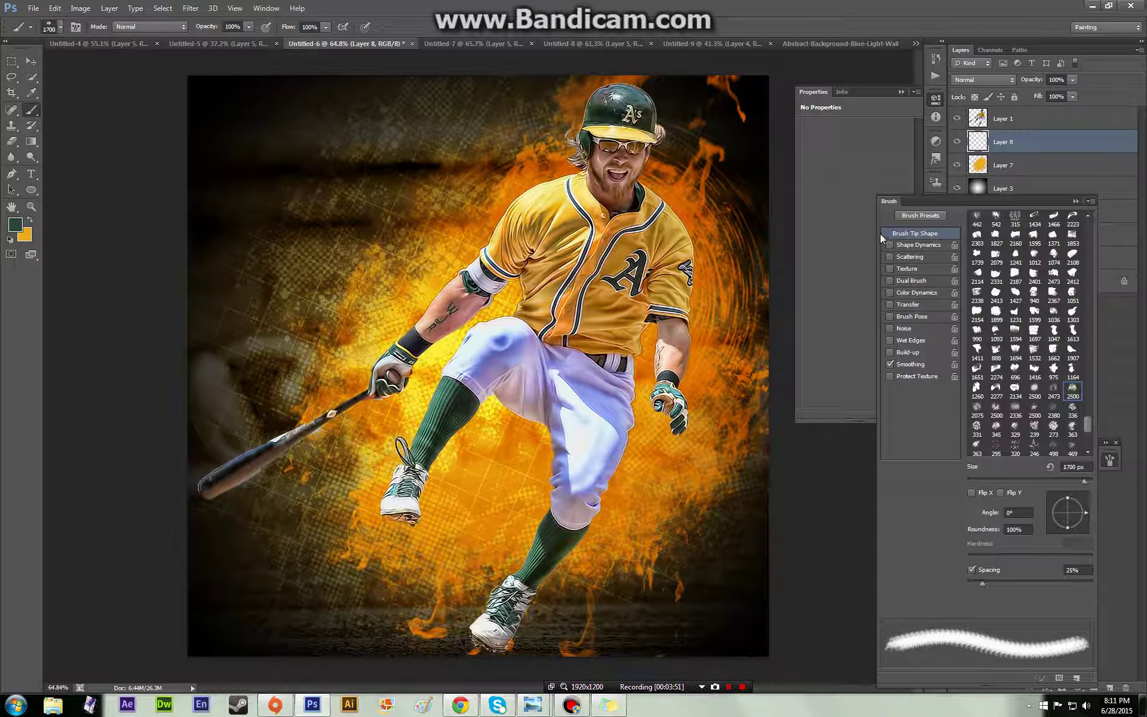
# Enable Shape Dynamics, stamp dark green smoke around the player, and blend Layer 8 as Hard Light.
pyautogui.click(896, 246)
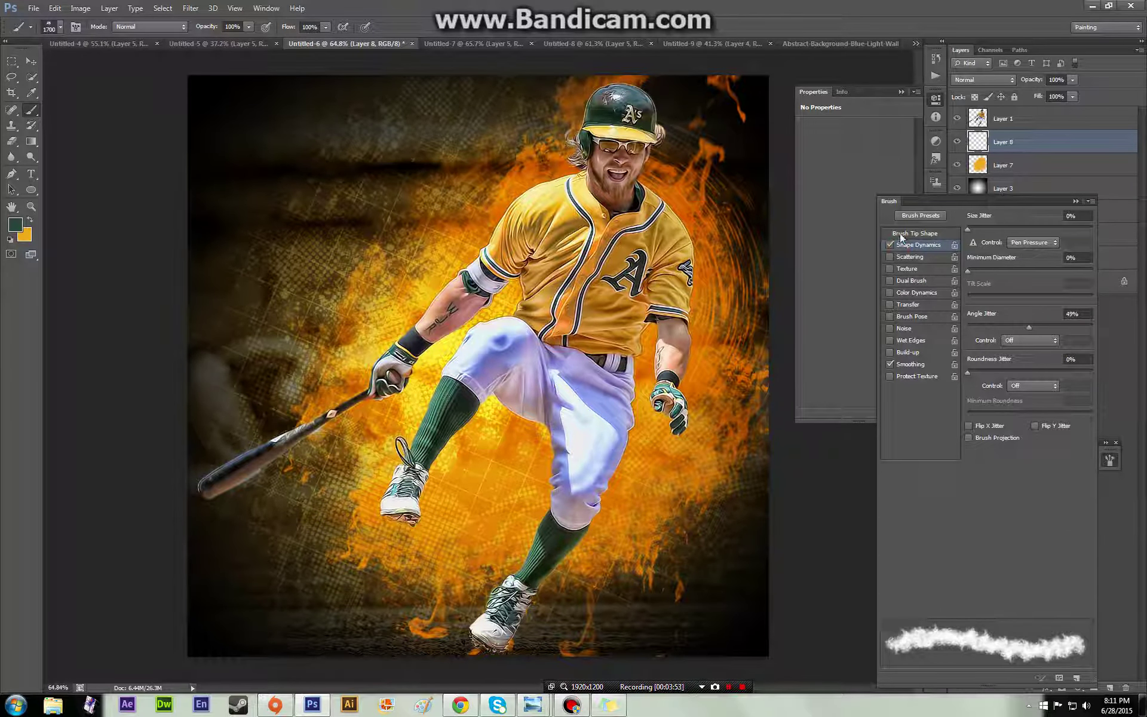
pyautogui.click(902, 233)
pyautogui.press(']')
pyautogui.click(538, 309)
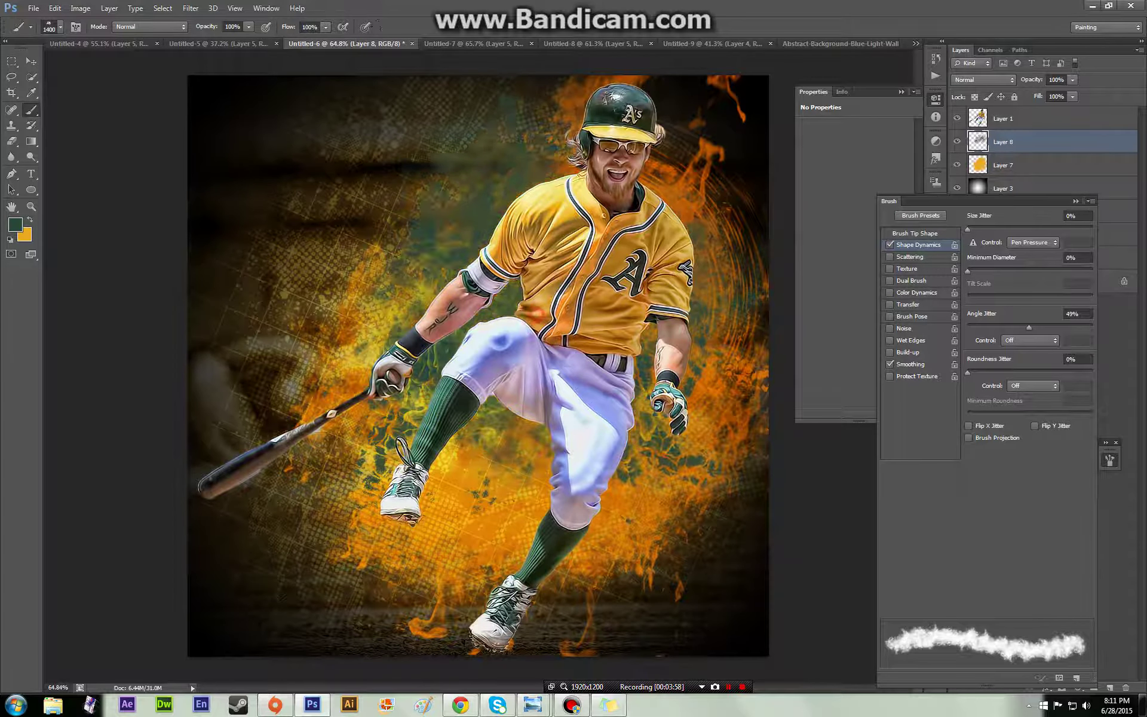
pyautogui.click(539, 308)
pyautogui.click(983, 80)
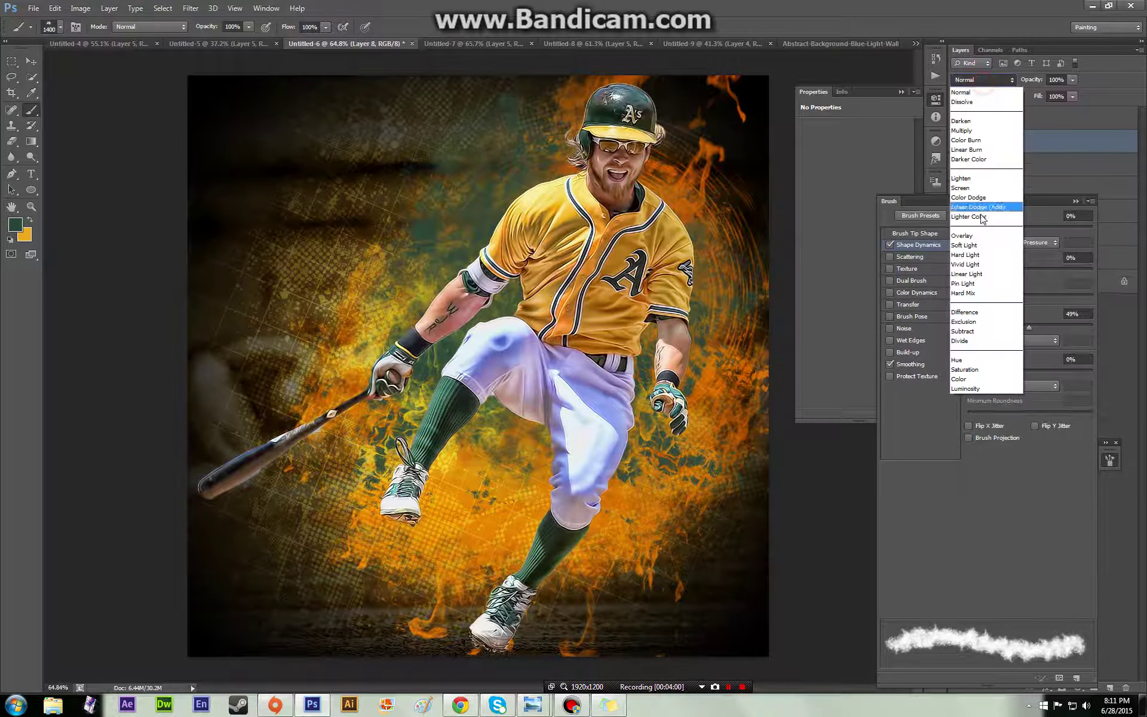
pyautogui.click(975, 257)
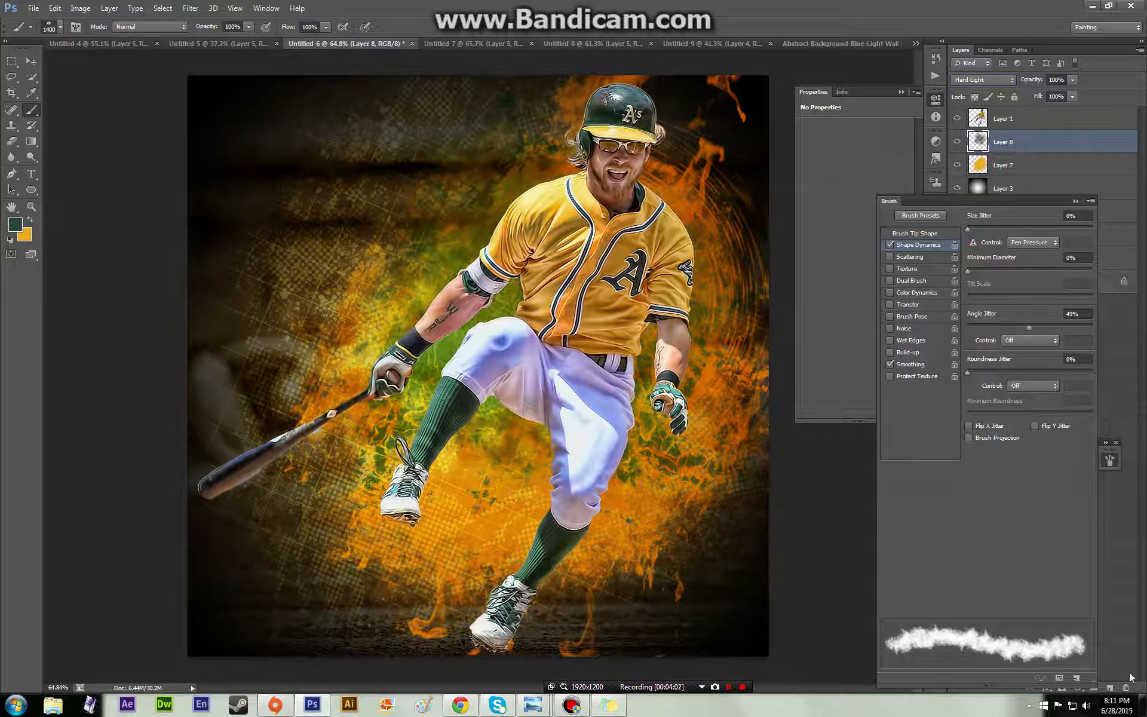
# Undo the green smoke, make white the painting colour, and stamp white smoke around the player.
pyautogui.hotkey('ctrl', 'alt', 'z')
pyautogui.hotkey('ctrl', 'alt', 'z')
pyautogui.hotkey('ctrl', 'alt', 'z')
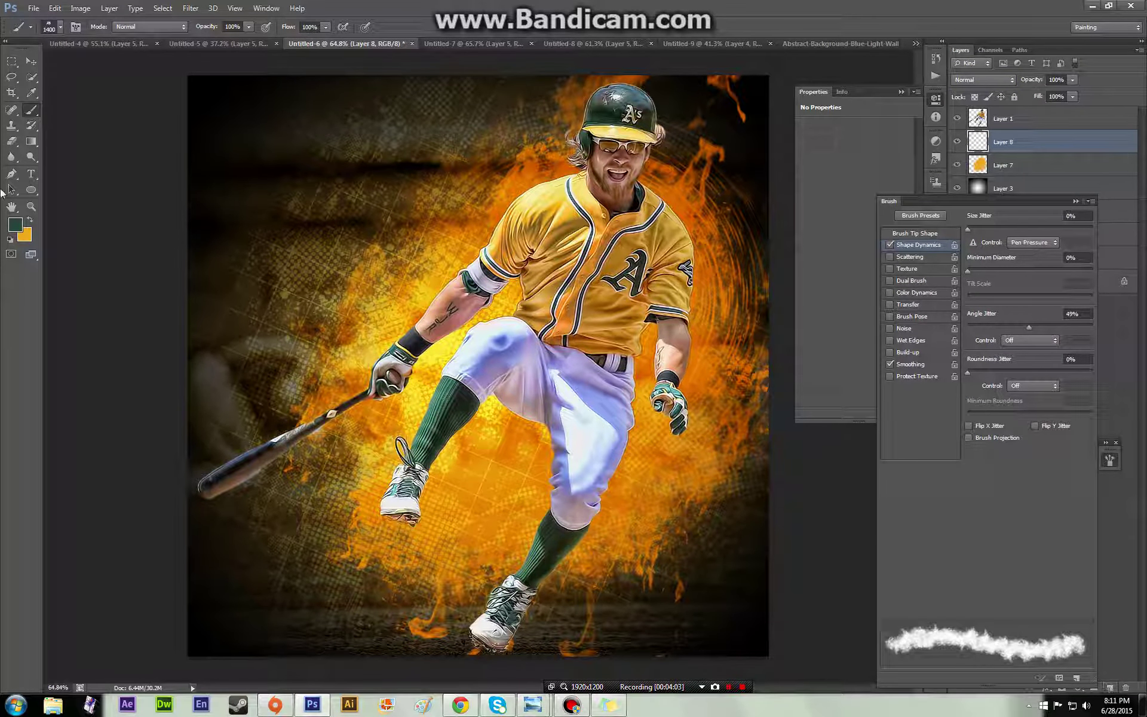
pyautogui.click(15, 224)
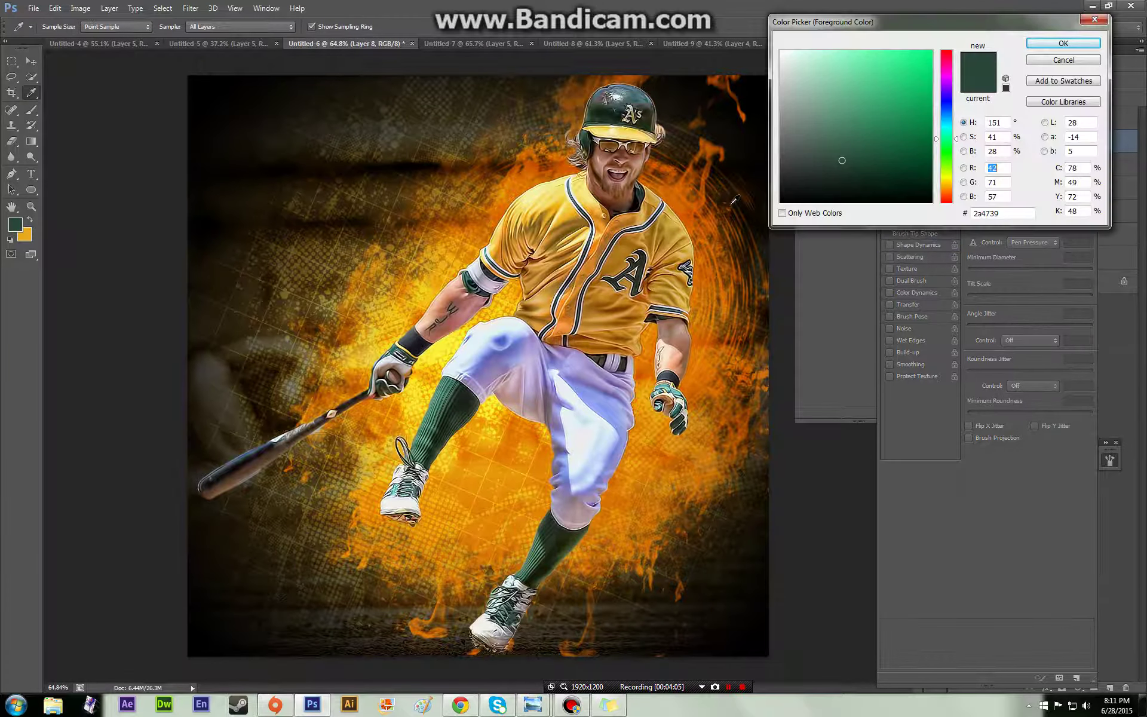
pyautogui.click(835, 103)
pyautogui.click(1064, 43)
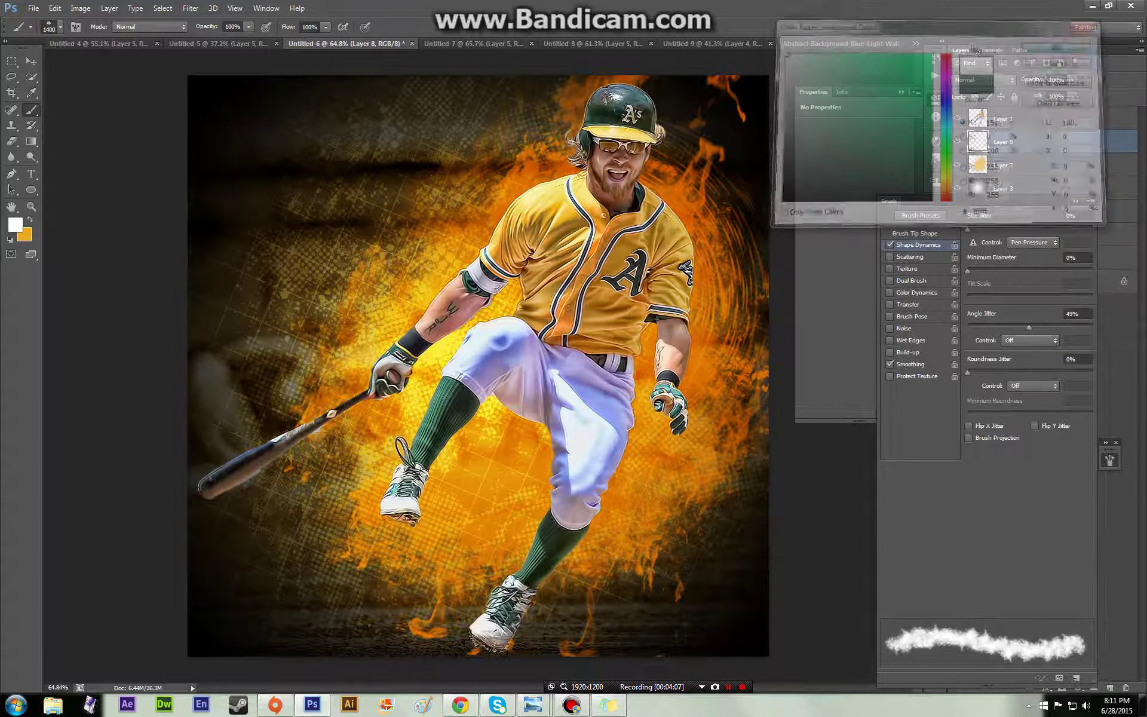
pyautogui.click(583, 378)
pyautogui.click(580, 394)
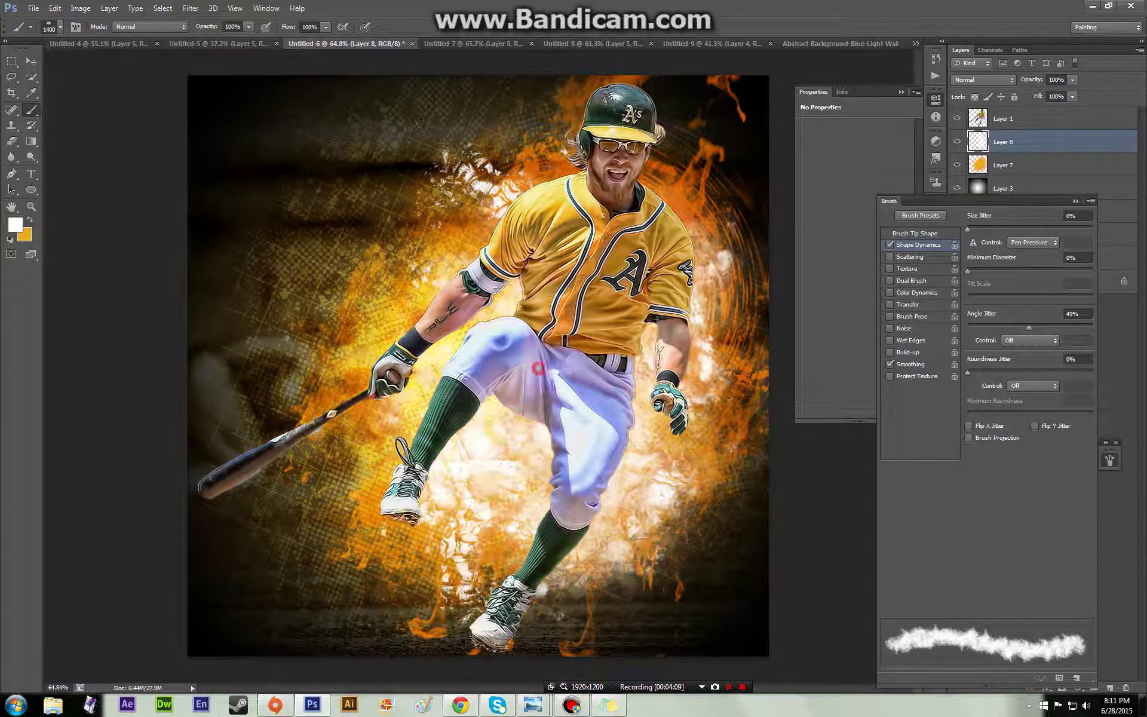
# Switch to a slightly smaller 2500 brush tip and add white smoke around the bat, head and left arm.
pyautogui.click(916, 233)
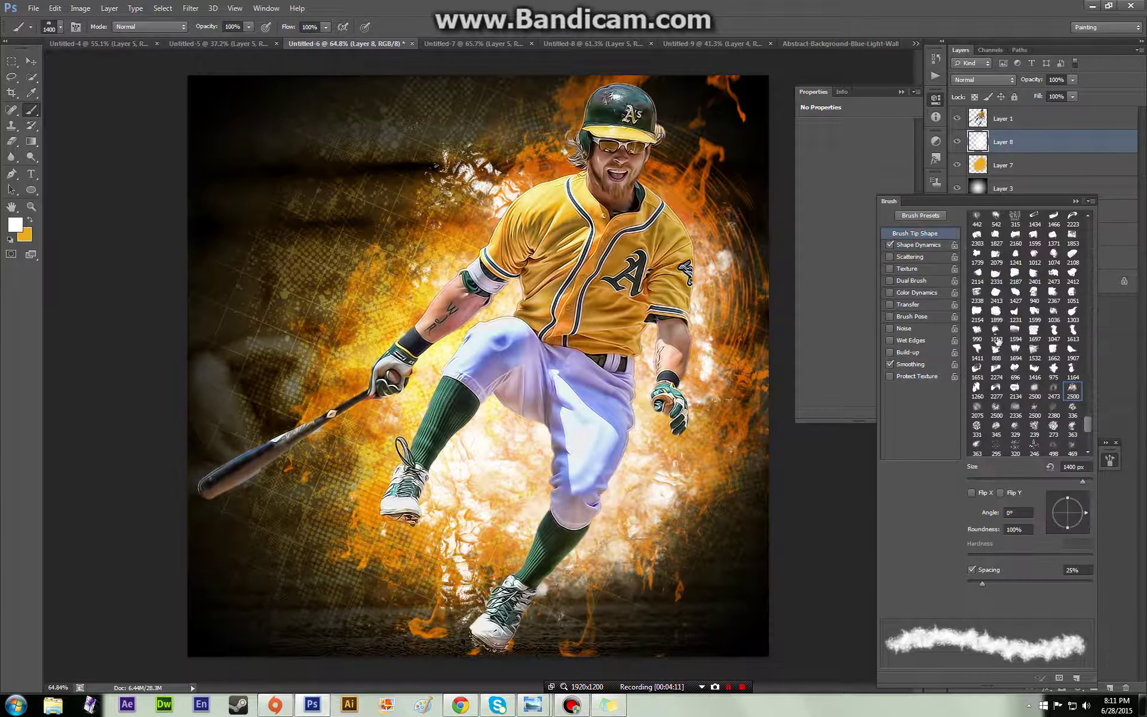
pyautogui.click(996, 408)
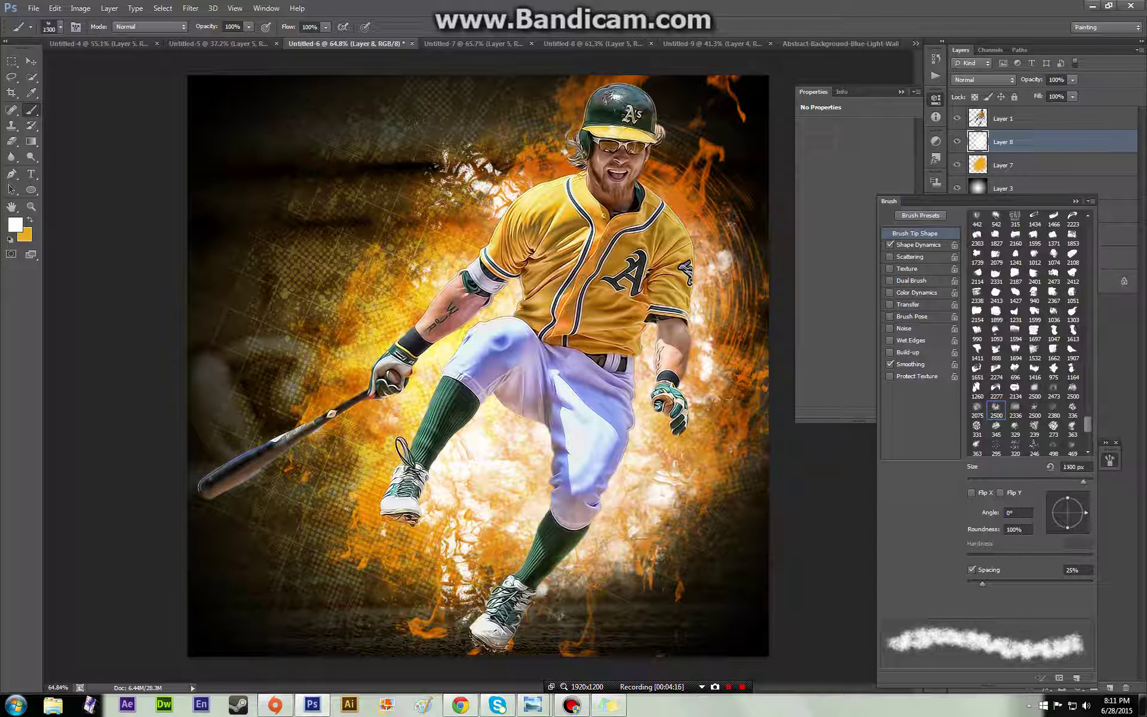
pyautogui.press('[')
pyautogui.click(370, 430)
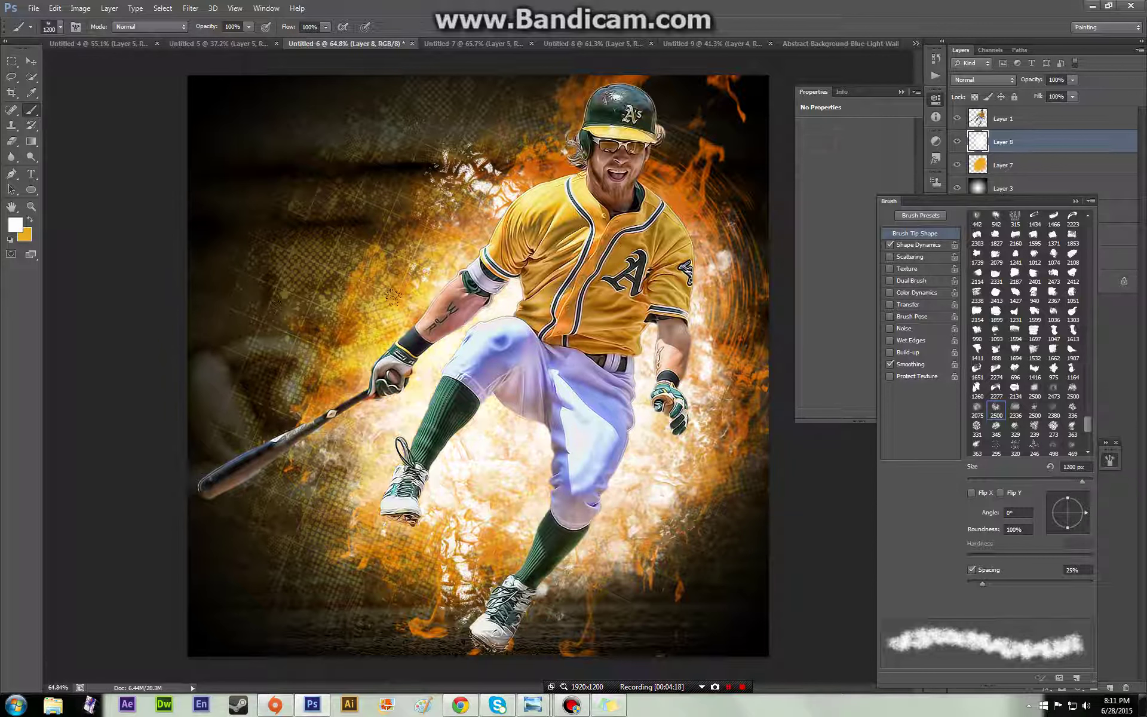
pyautogui.click(618, 272)
pyautogui.click(414, 259)
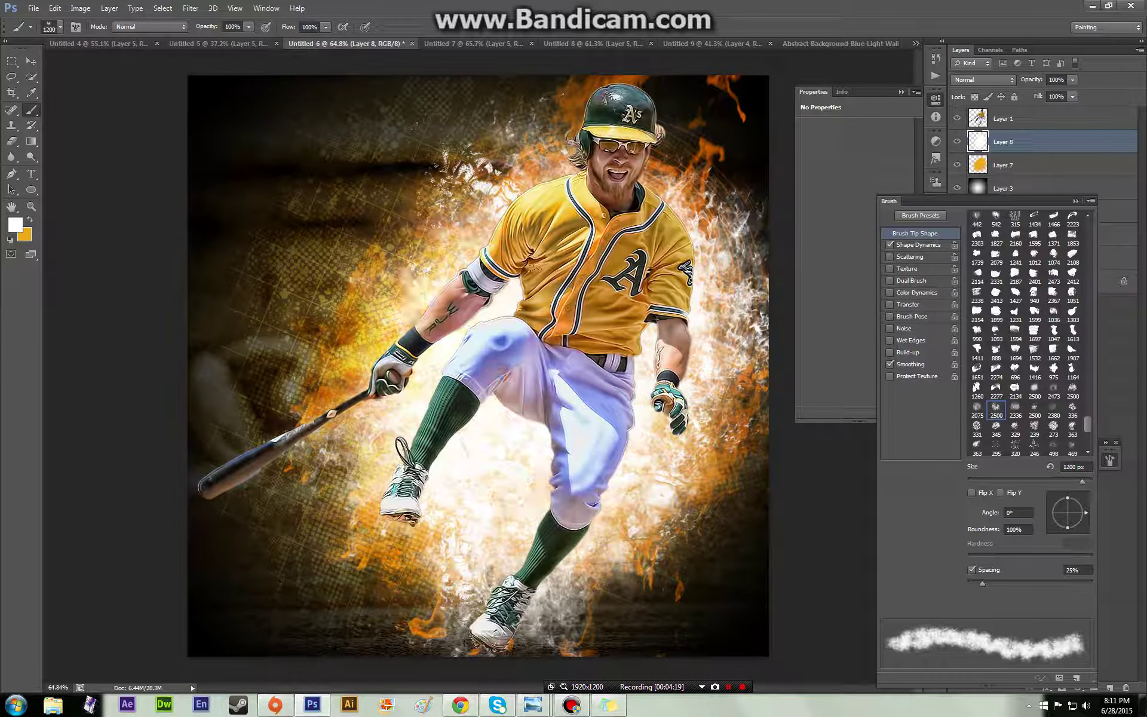
# Add a layer mask to Layer 7 and paint black to darken the glow beside and above the helmet.
pyautogui.click(1004, 165)
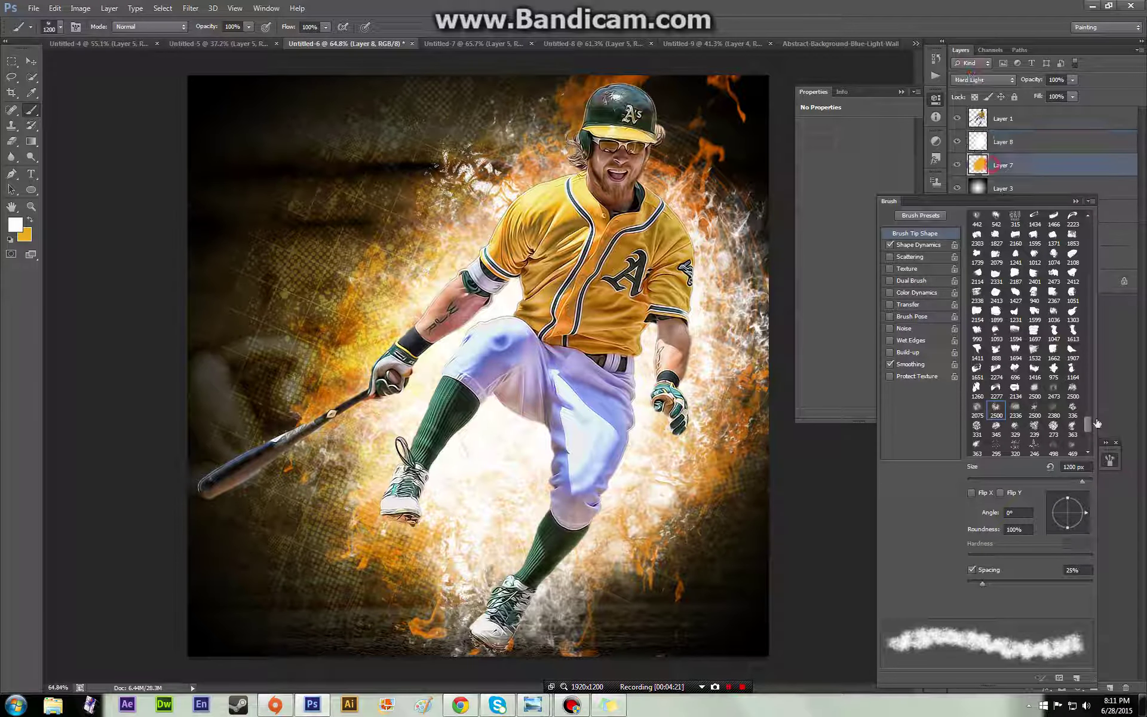
pyautogui.moveTo(1049, 201); pyautogui.dragTo(1054, 165)
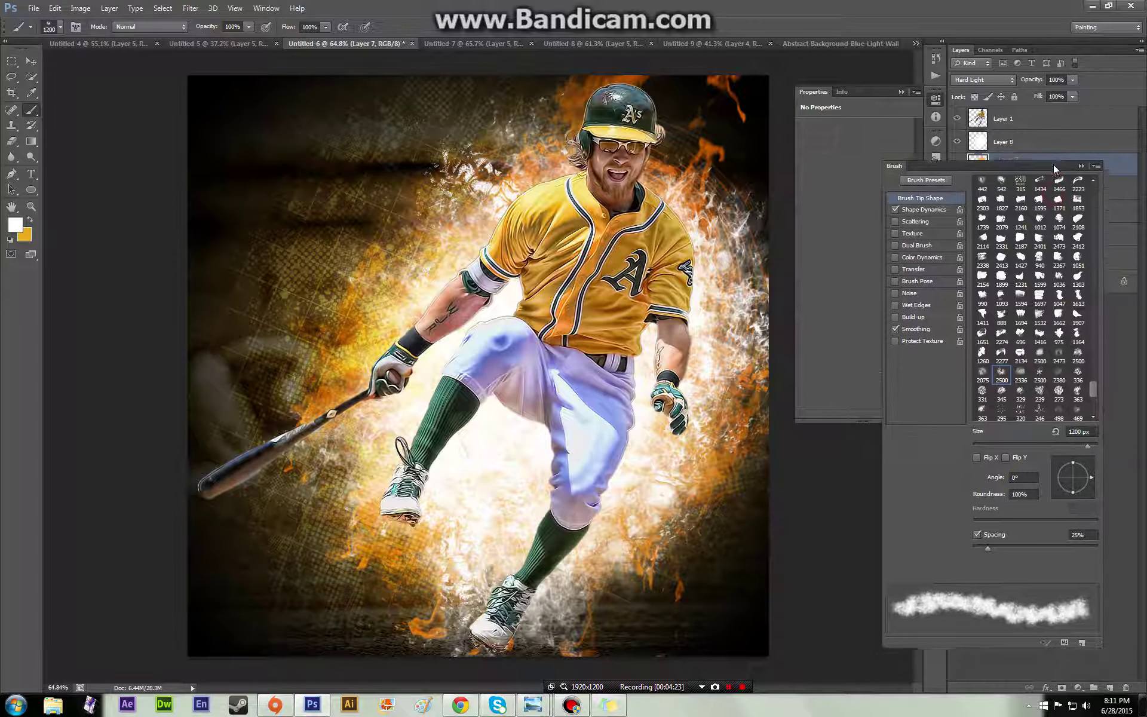
pyautogui.click(1063, 688)
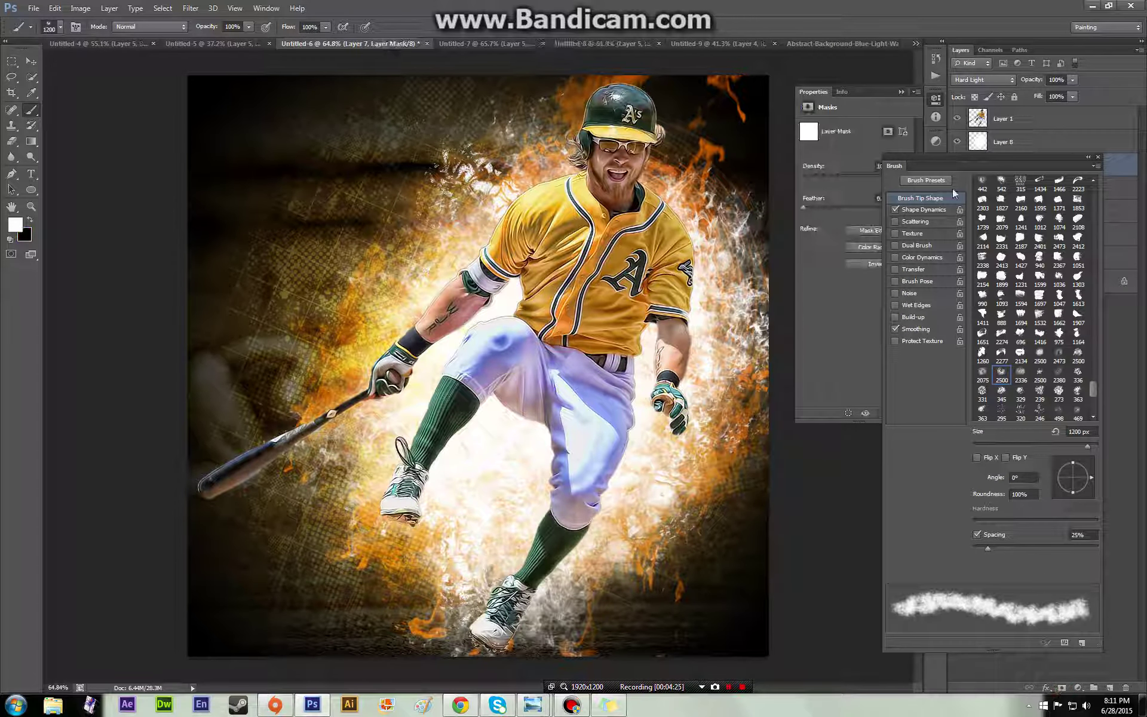
pyautogui.moveTo(1031, 160); pyautogui.dragTo(914, 309)
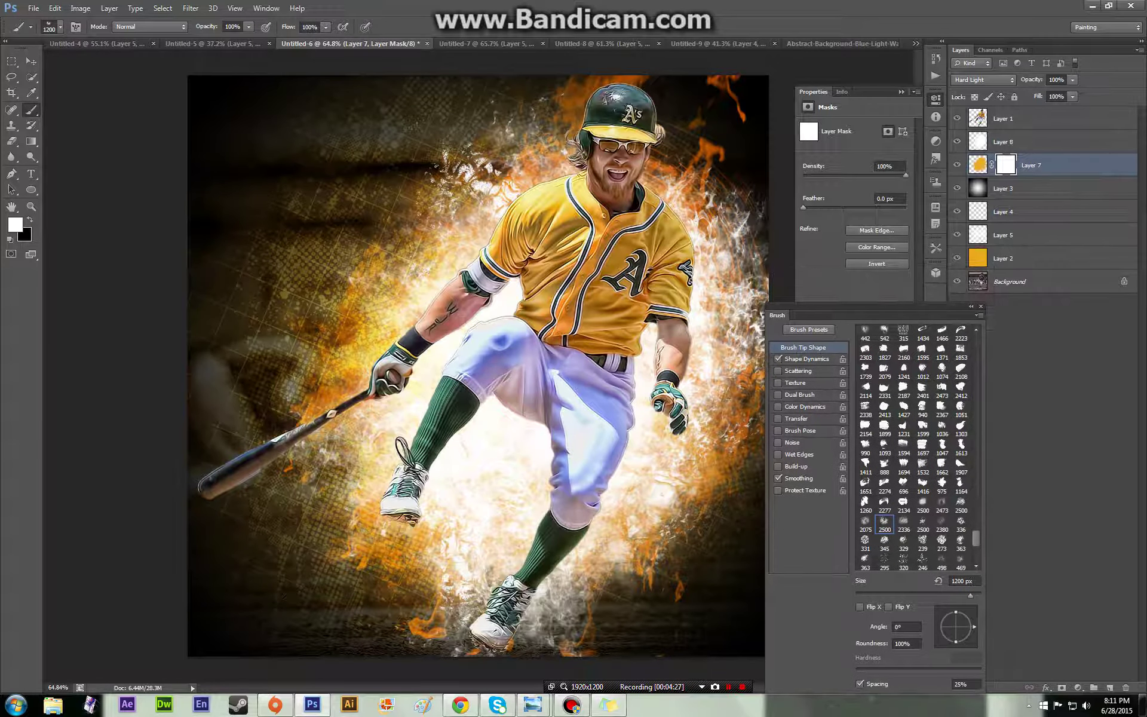
pyautogui.click(28, 219)
pyautogui.click(693, 167)
pyautogui.click(609, 61)
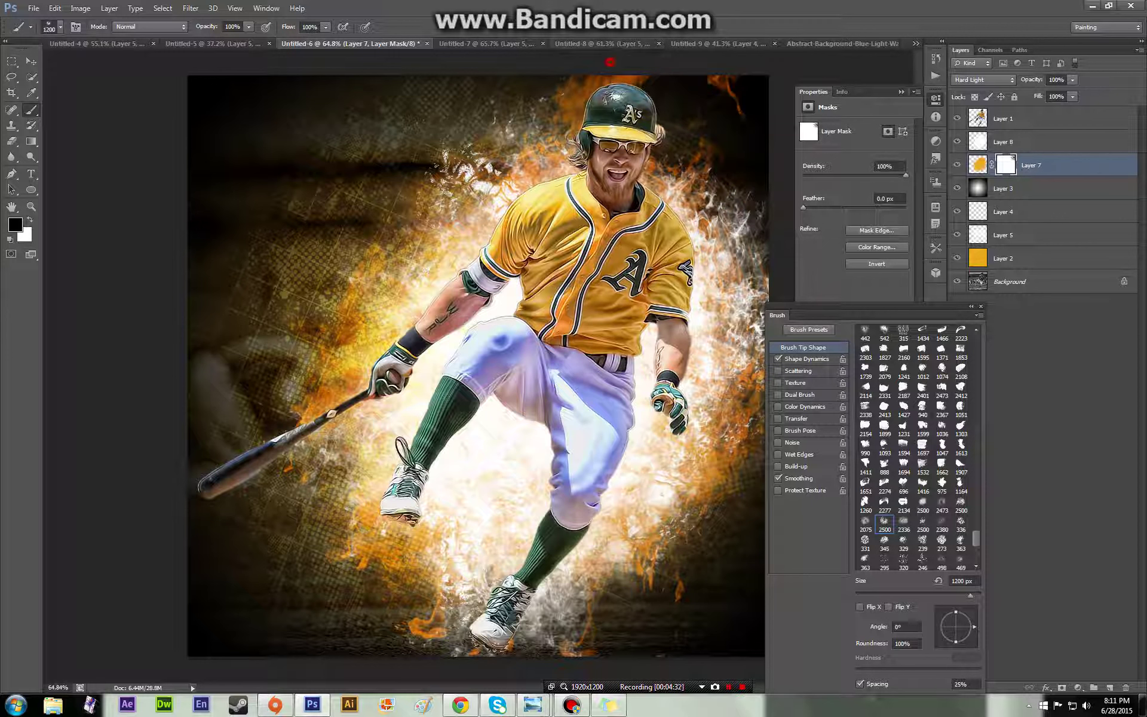
pyautogui.click(606, 62)
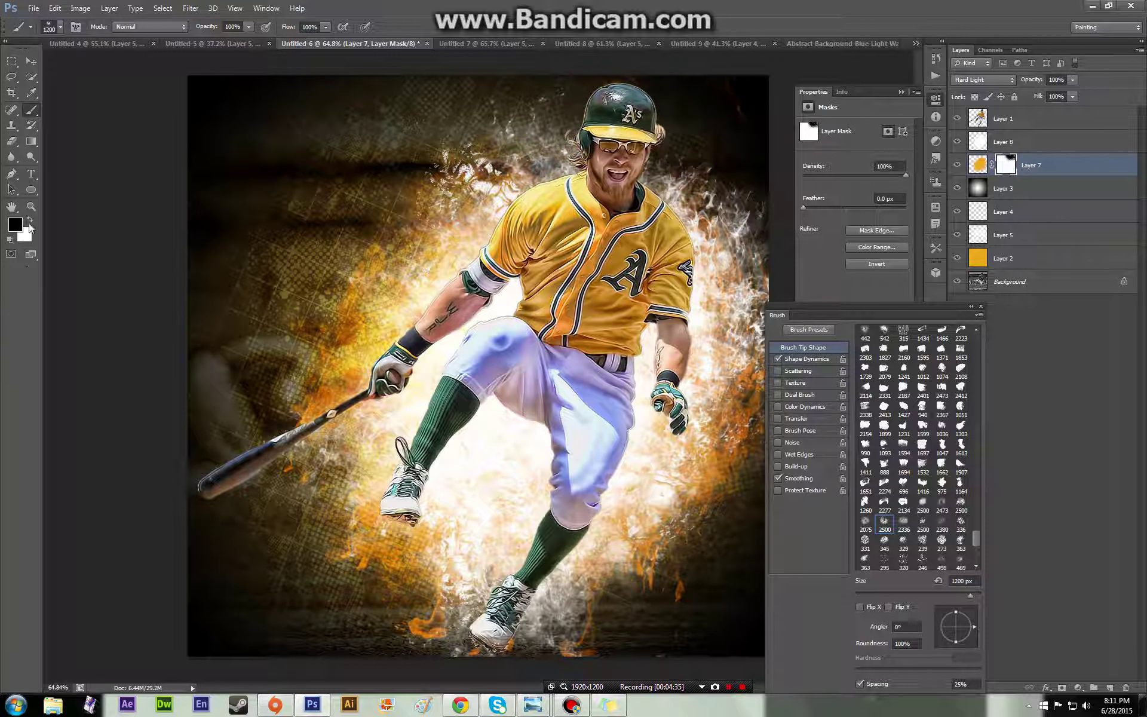
# Apply Layer 7's mask permanently into the layer.
pyautogui.click(977, 165)
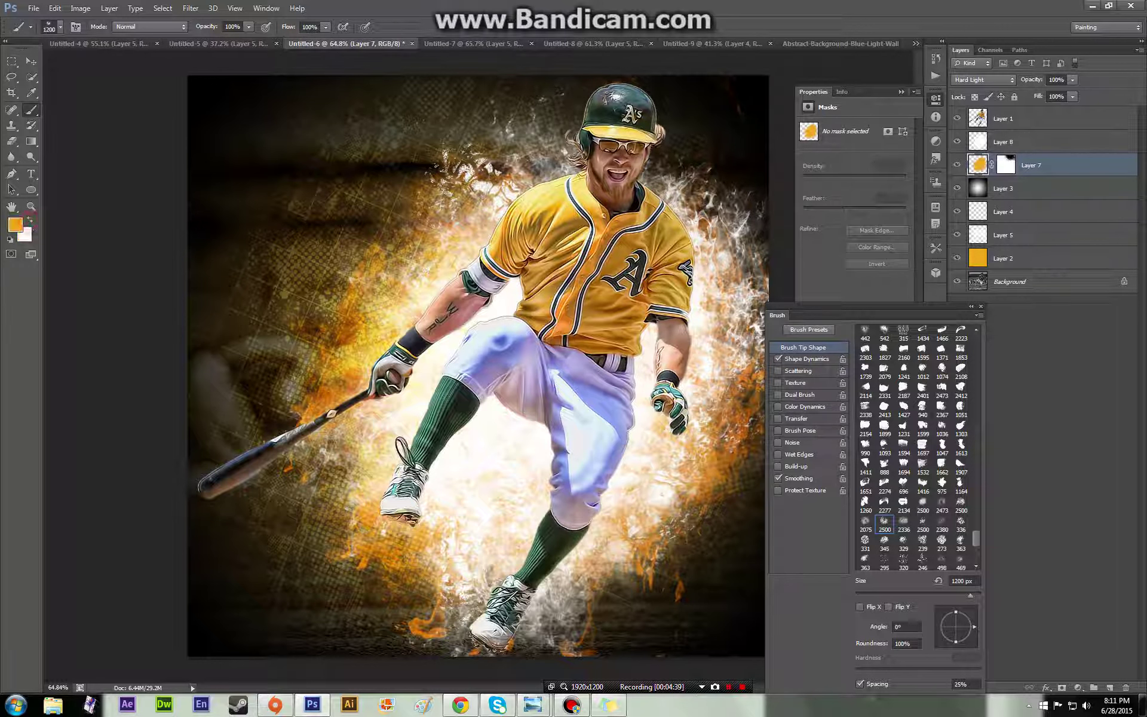
pyautogui.rightClick(1010, 167)
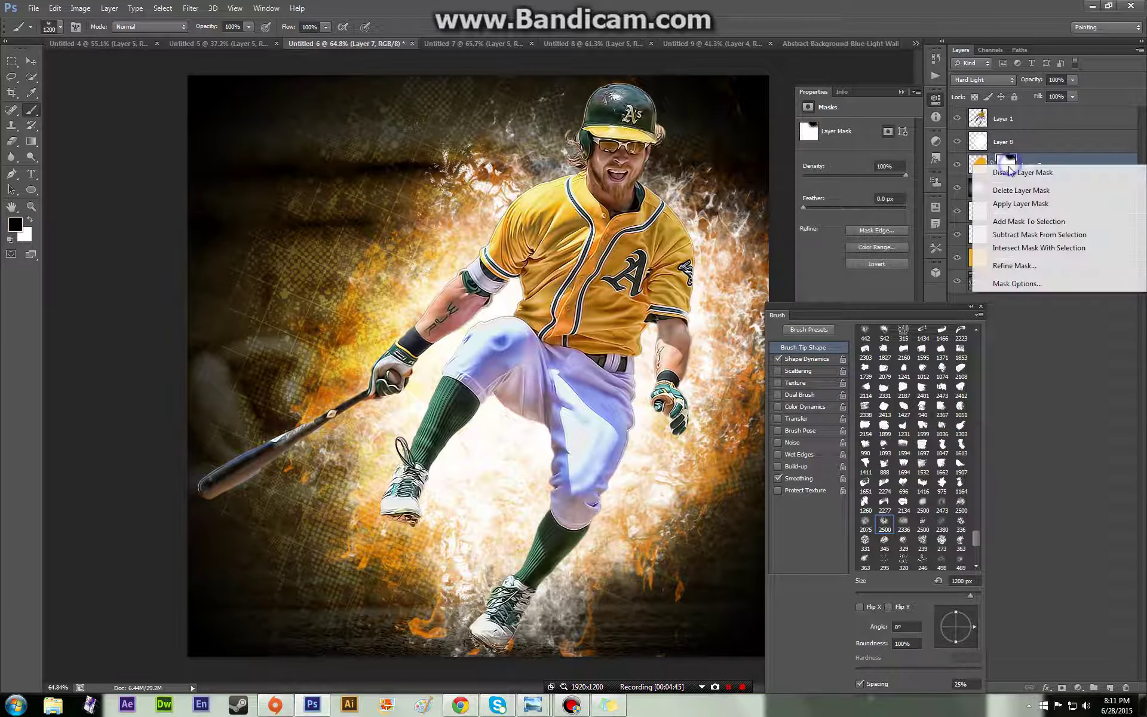
pyautogui.click(1010, 200)
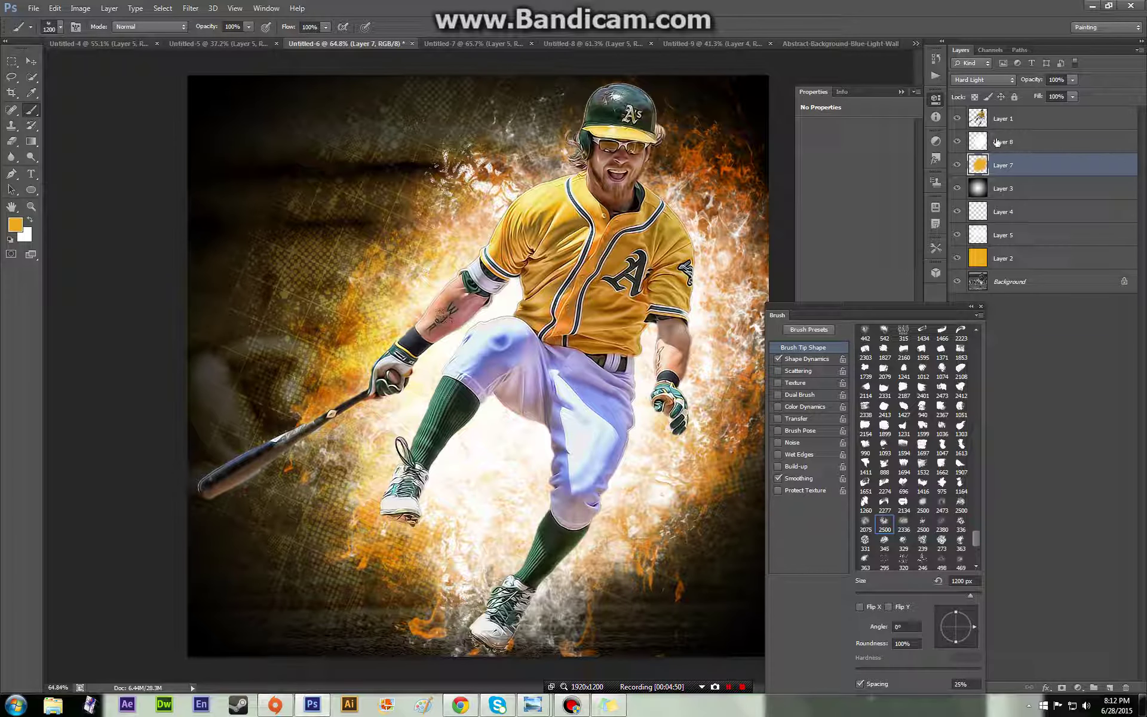
# Set Layer 8 to Overlay blend mode at about 75% opacity.
pyautogui.click(1015, 142)
pyautogui.click(991, 79)
pyautogui.click(974, 236)
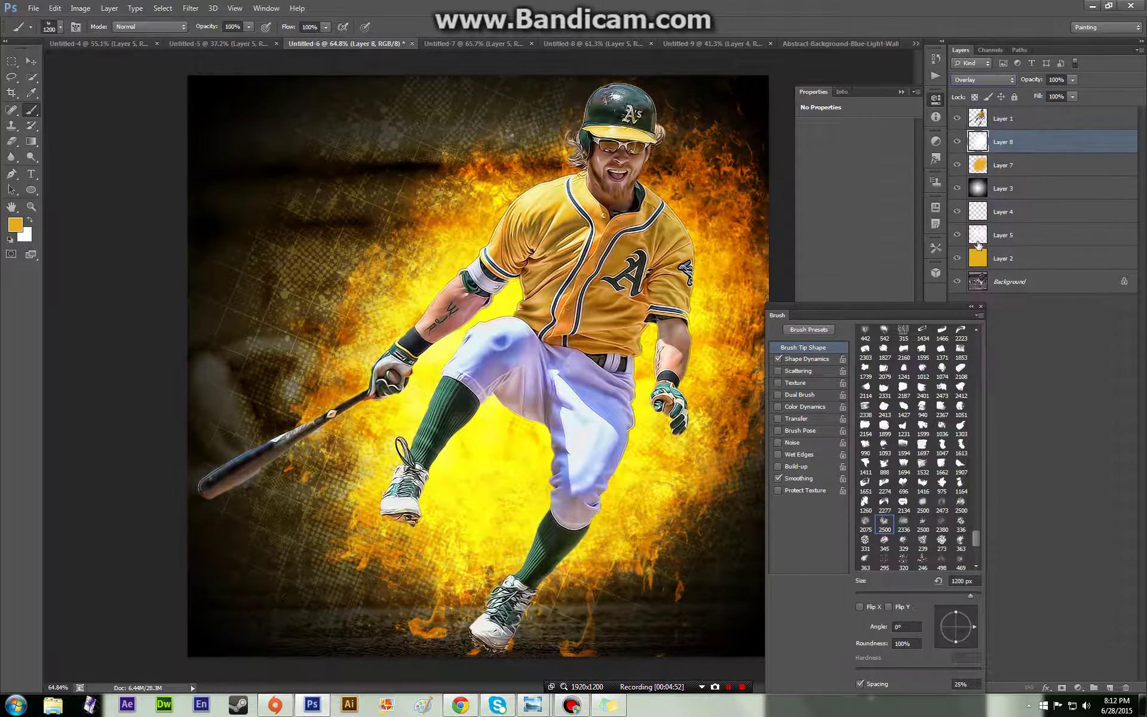
pyautogui.moveTo(1029, 80); pyautogui.dragTo(993, 92)
pyautogui.moveTo(1004, 141); pyautogui.dragTo(1003, 177)
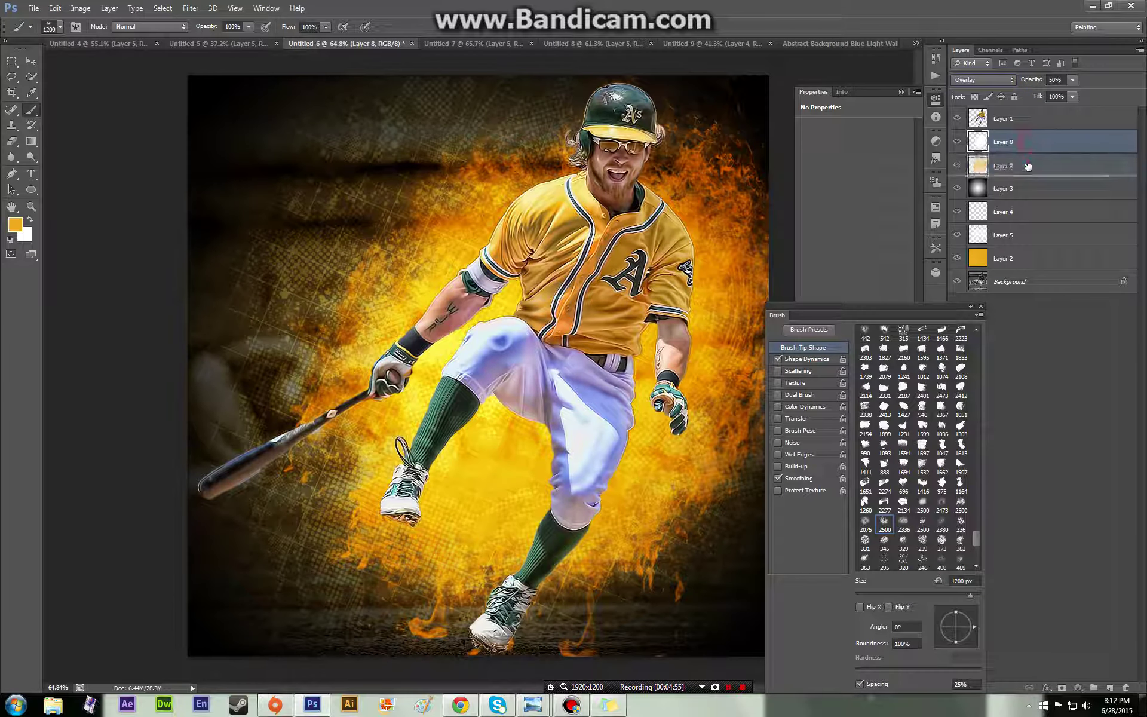
pyautogui.moveTo(1028, 81); pyautogui.dragTo(1044, 84)
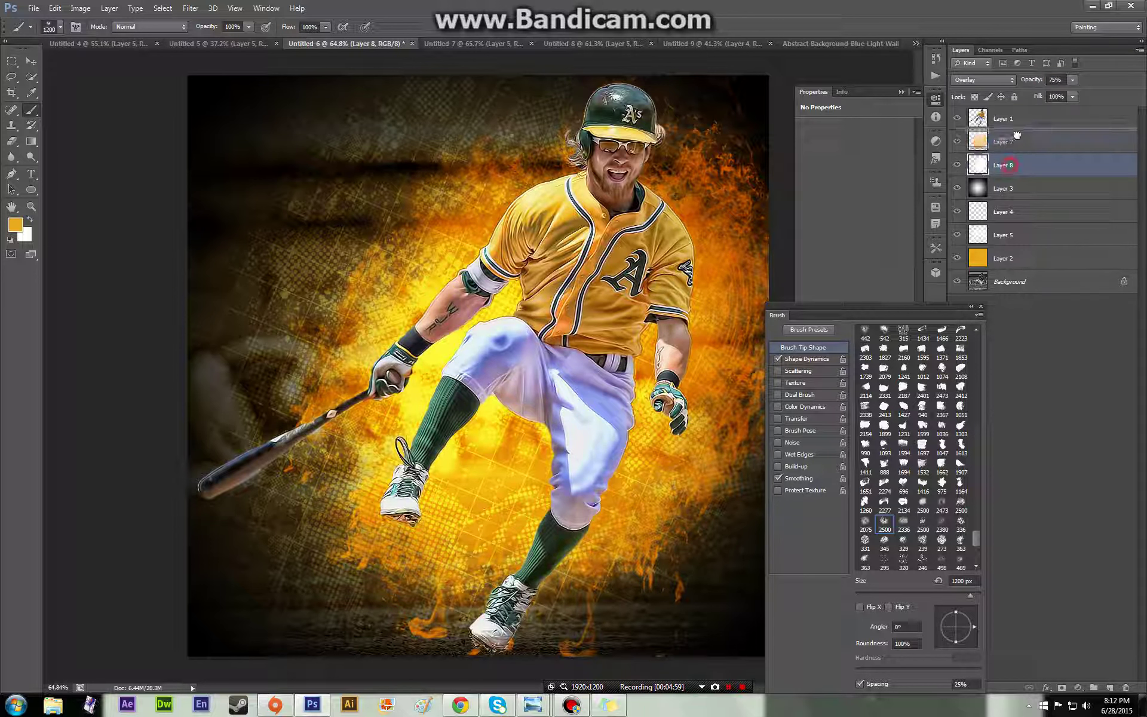
# Move Layer 8 back above Layer 7 and leave Layer 8 selected.
pyautogui.moveTo(1004, 164); pyautogui.dragTo(1003, 130)
pyautogui.click(1023, 365)
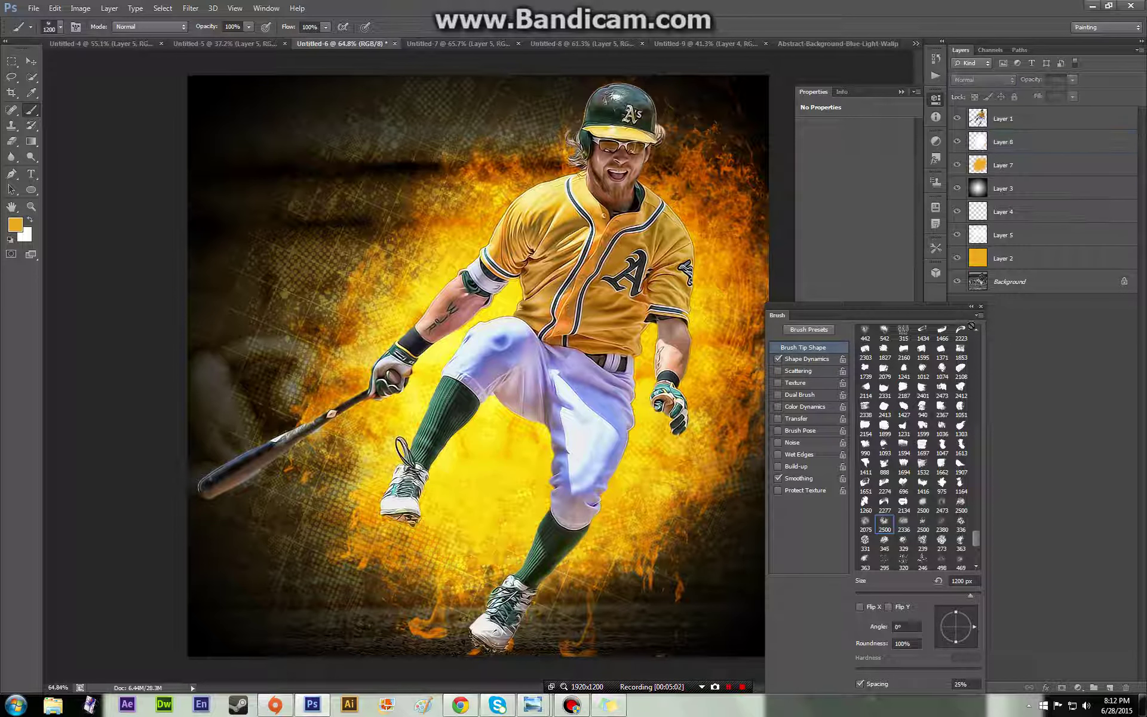
pyautogui.click(33, 63)
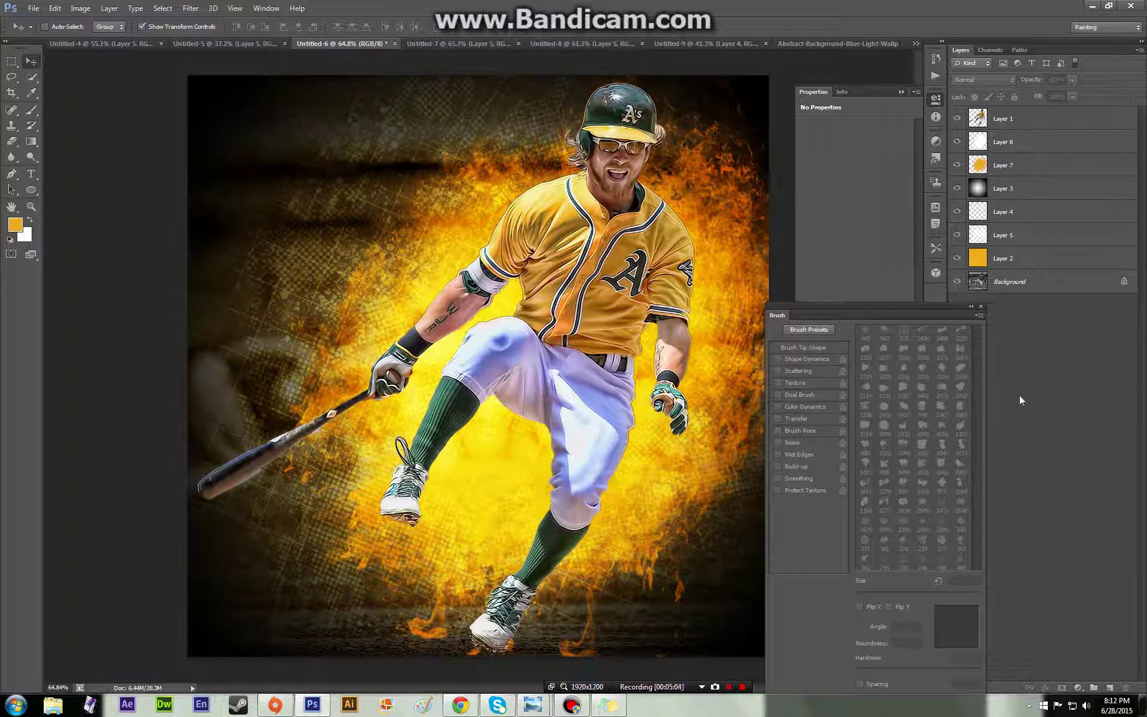
pyautogui.click(1034, 406)
pyautogui.click(1006, 215)
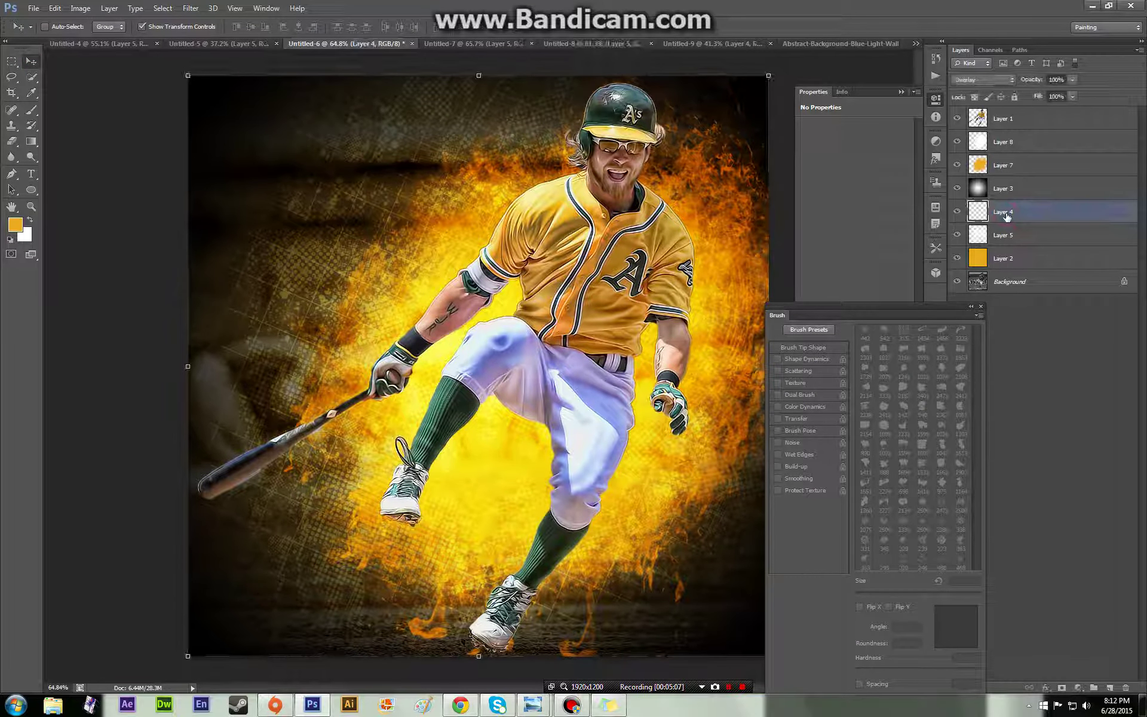
pyautogui.click(1025, 146)
# Add a new empty layer above Layer 8 and set white as the brush colour.
pyautogui.click(1109, 687)
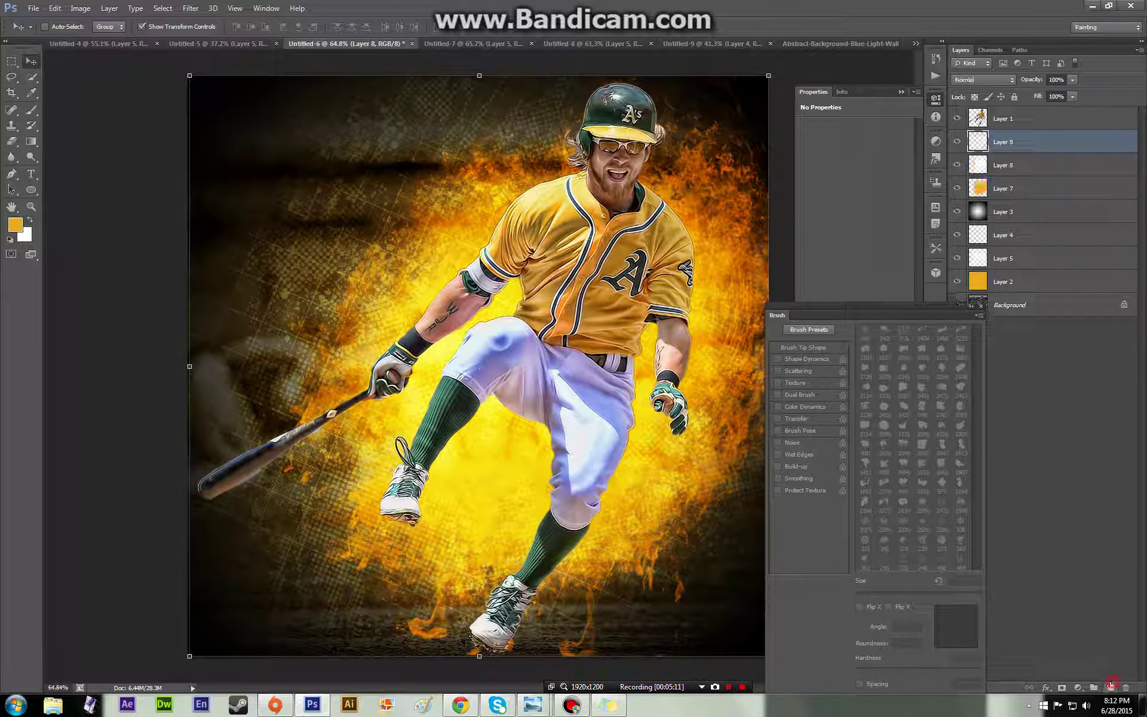
pyautogui.click(30, 220)
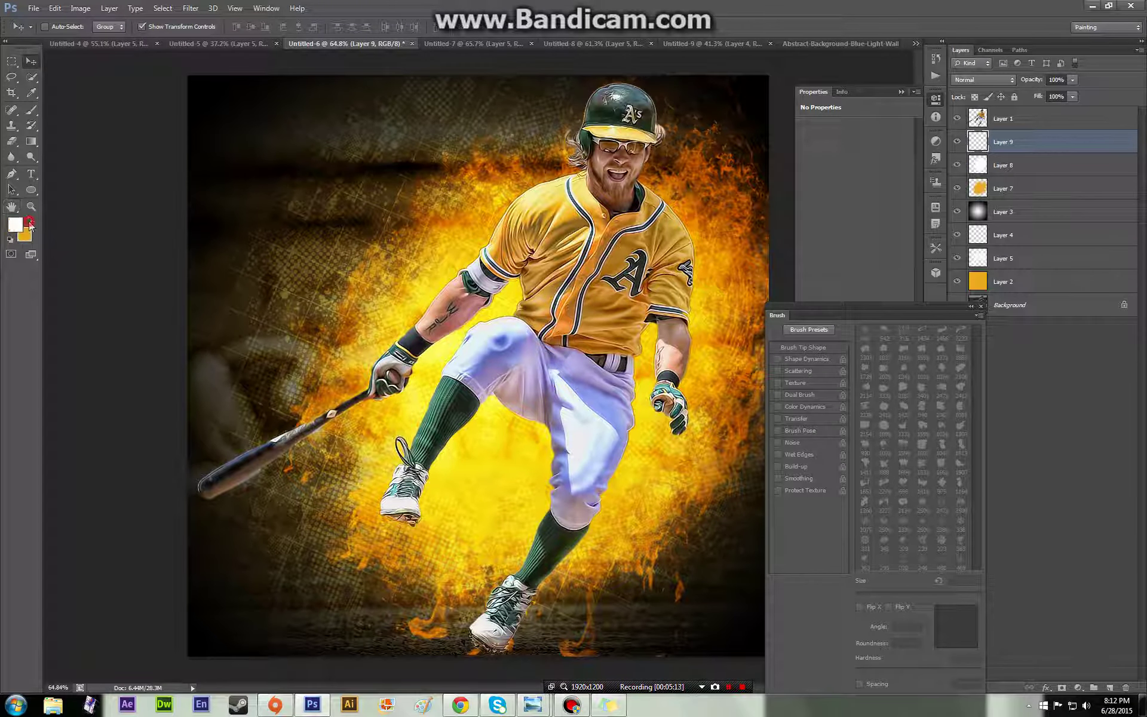
pyautogui.click(32, 110)
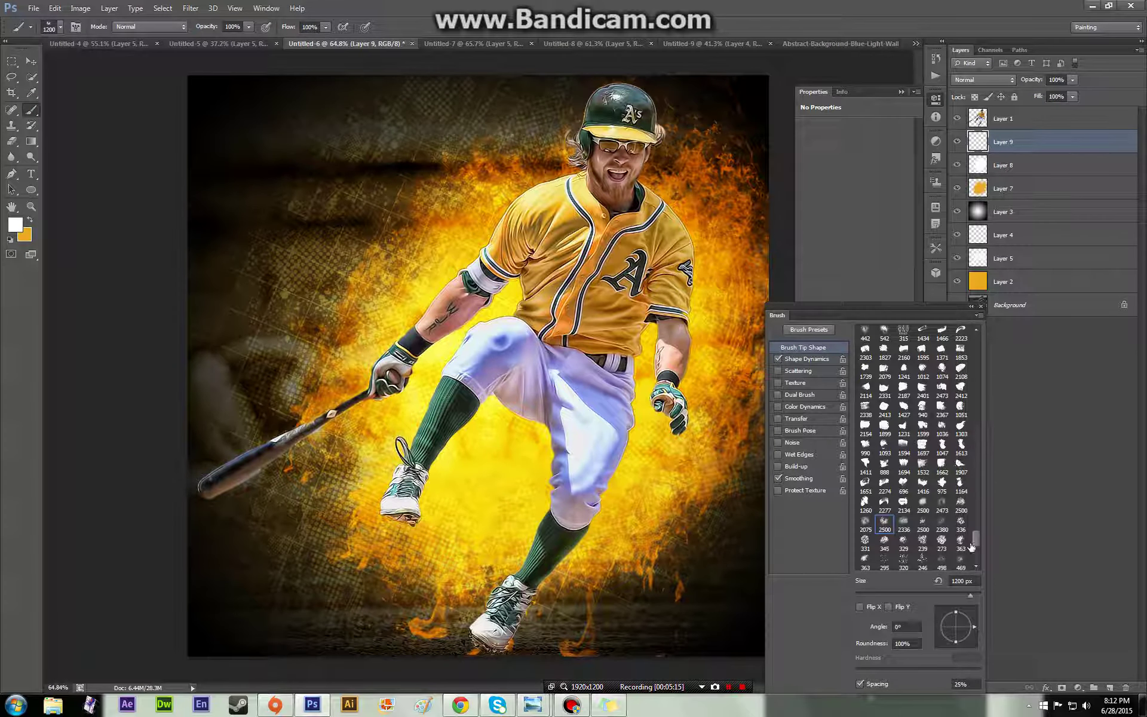
# Stamp two large white 2000 px swirl rings around the player.
pyautogui.scroll(3, 971, 535)
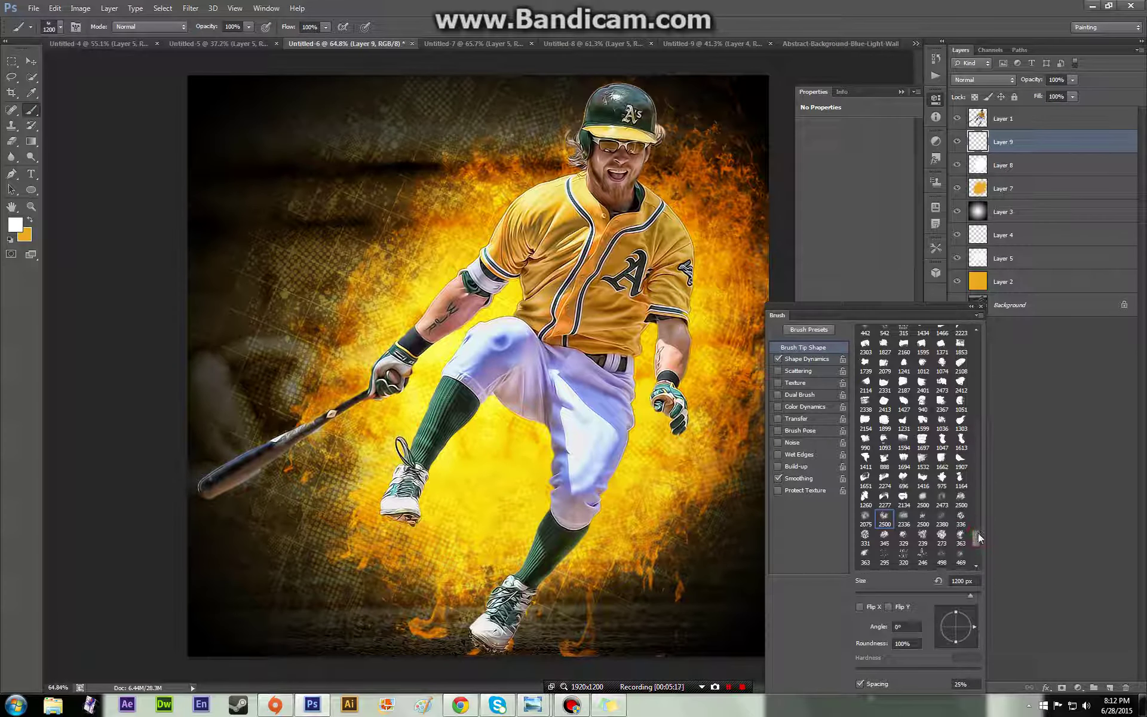
pyautogui.scroll(3, 977, 523)
pyautogui.moveTo(976, 521); pyautogui.dragTo(977, 508)
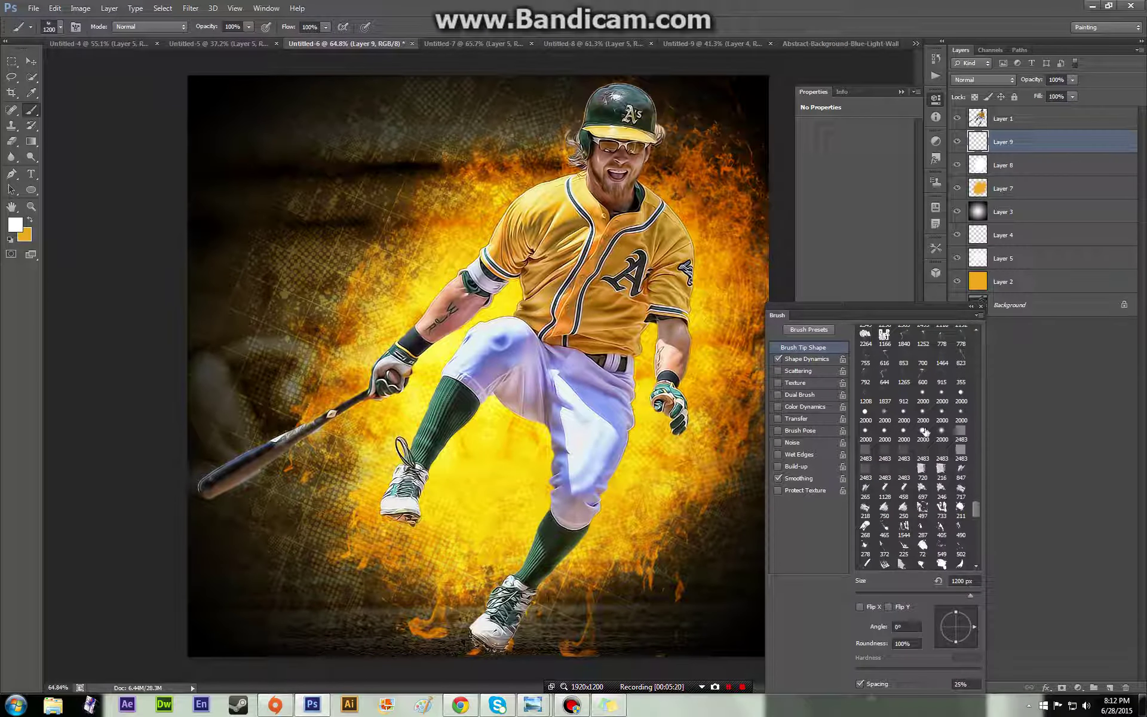
pyautogui.click(865, 412)
pyautogui.click(903, 412)
pyautogui.click(582, 330)
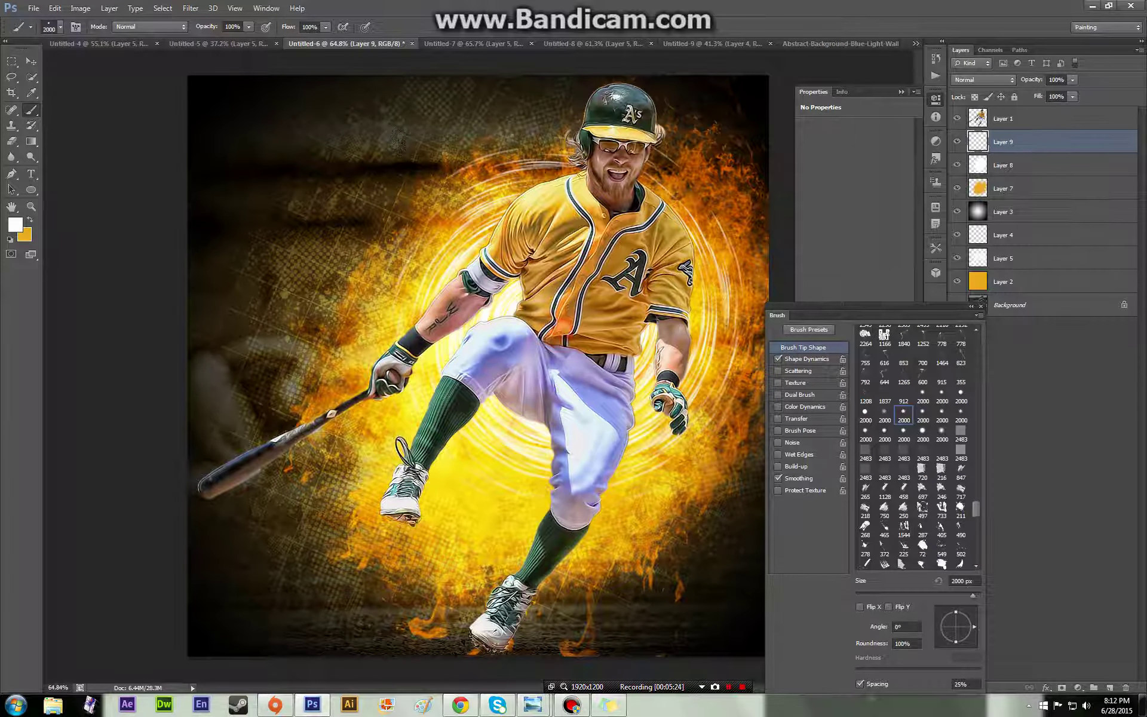
pyautogui.click(568, 328)
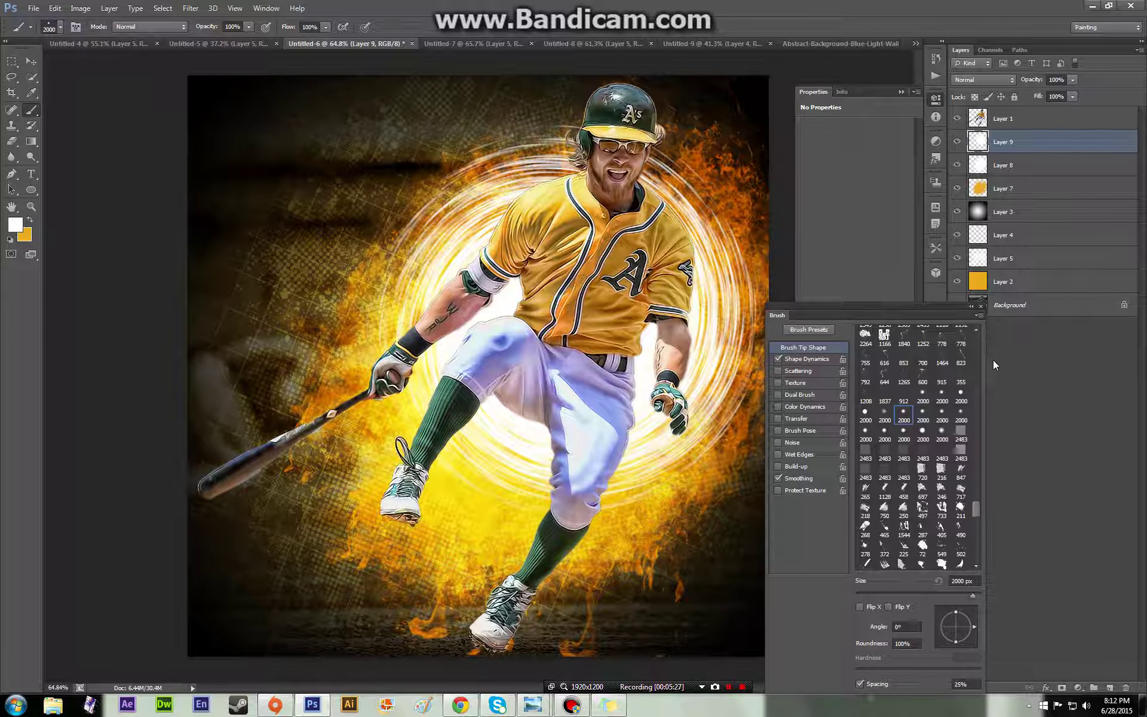
# Blend the swirl layer as Overlay and duplicate it for a brighter glow.
pyautogui.click(983, 80)
pyautogui.click(984, 236)
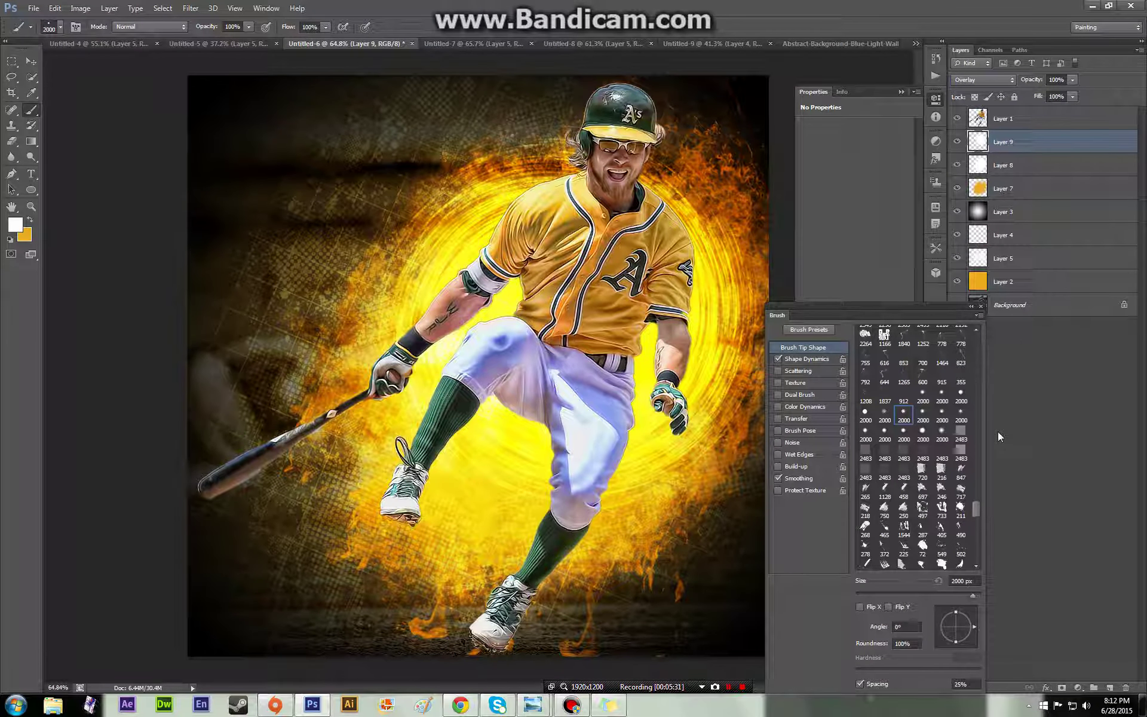
pyautogui.hotkey('ctrl', 'j')
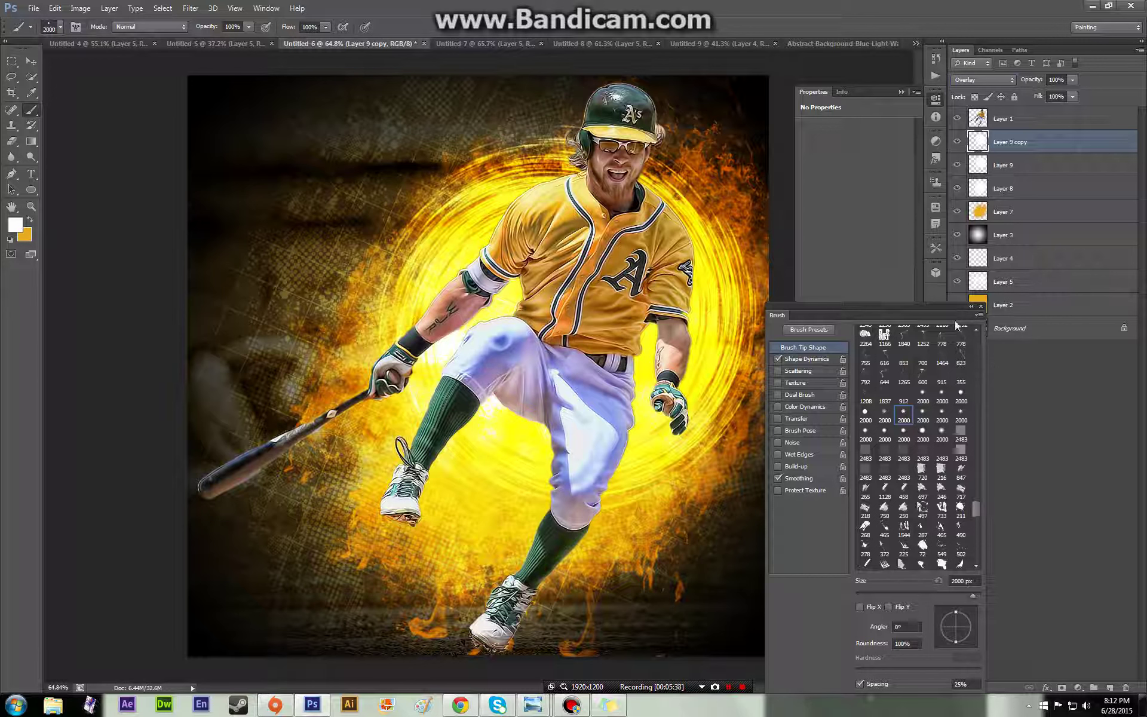
pyautogui.click(971, 306)
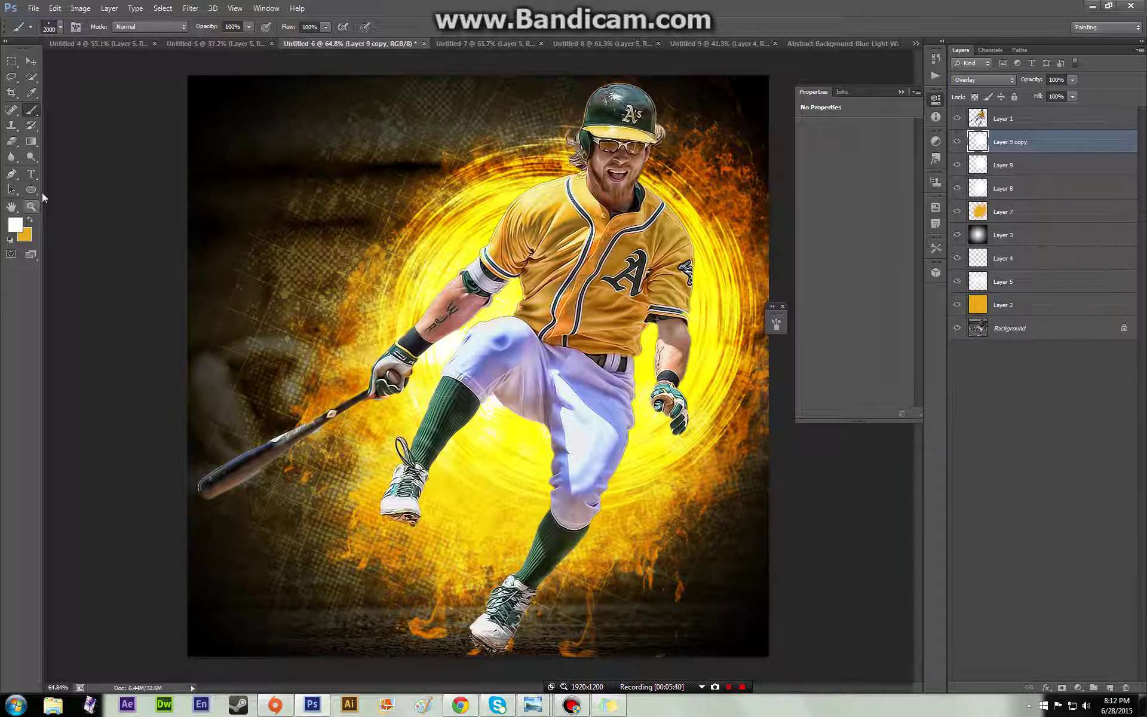
pyautogui.click(31, 174)
pyautogui.click(103, 26)
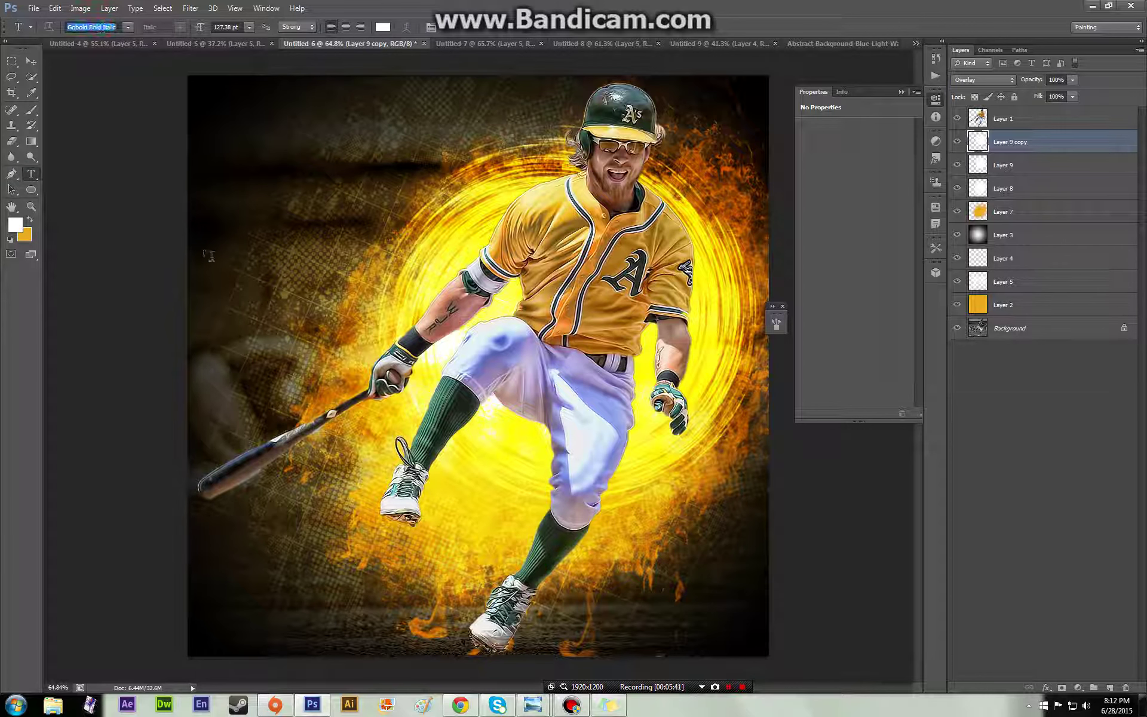
pyautogui.write('Bebas Neue')
pyautogui.click(244, 135)
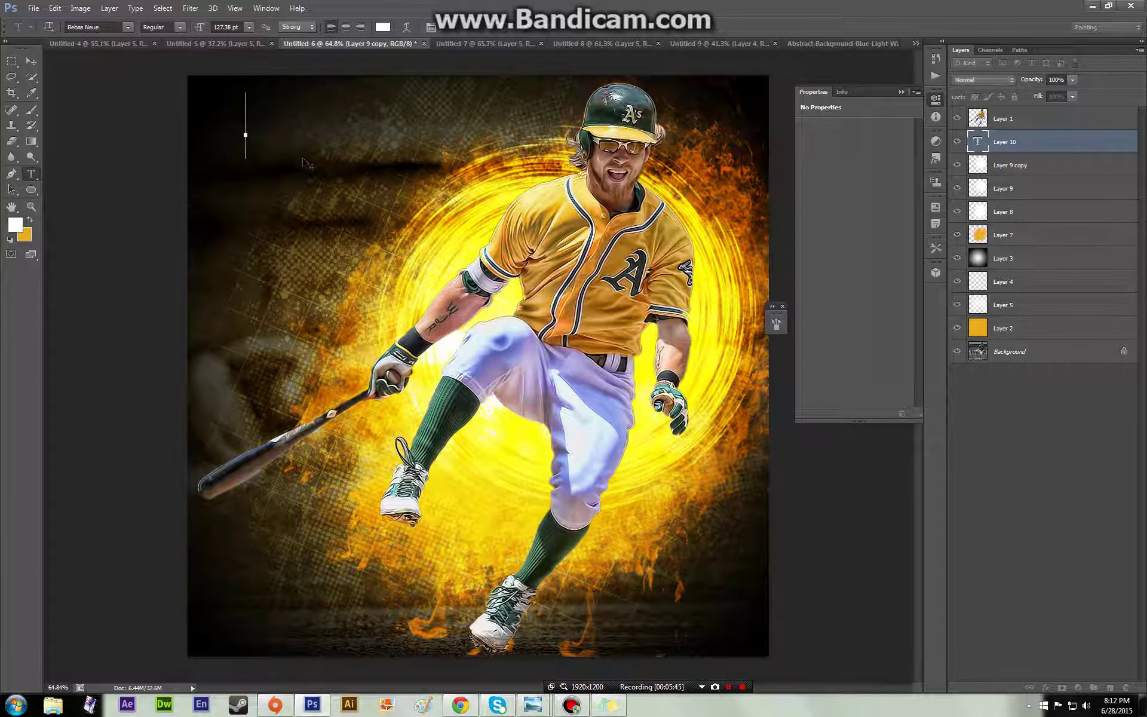
pyautogui.write('@')
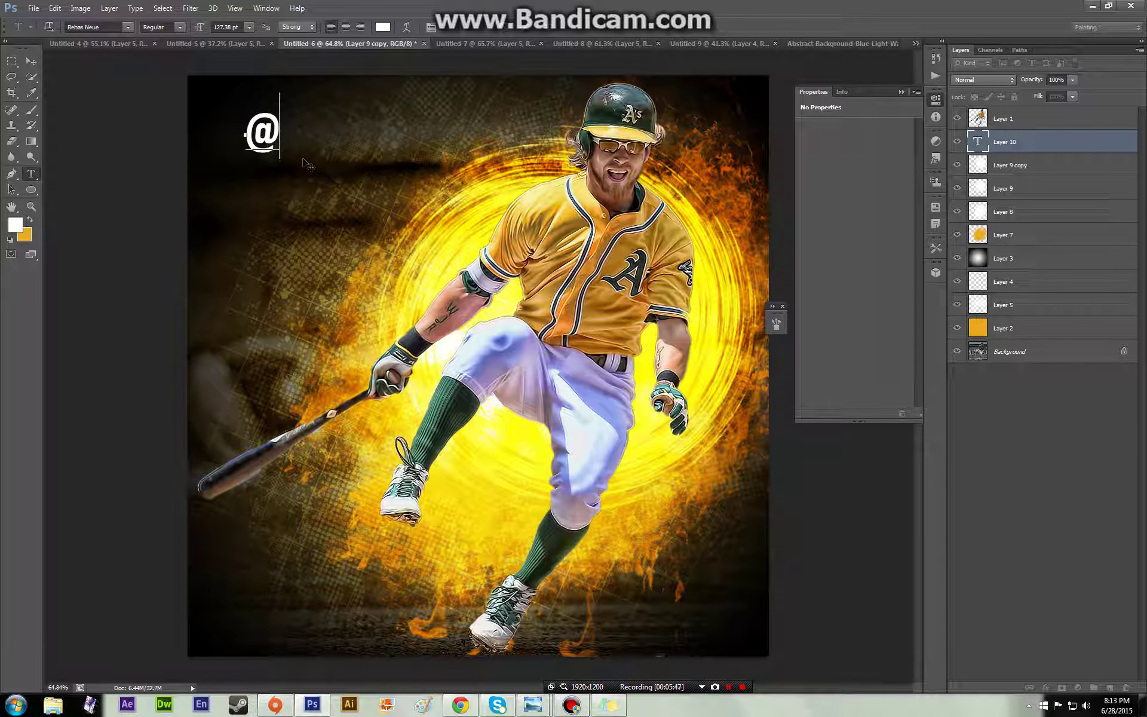
pyautogui.write('9')
pyautogui.write('78ST')
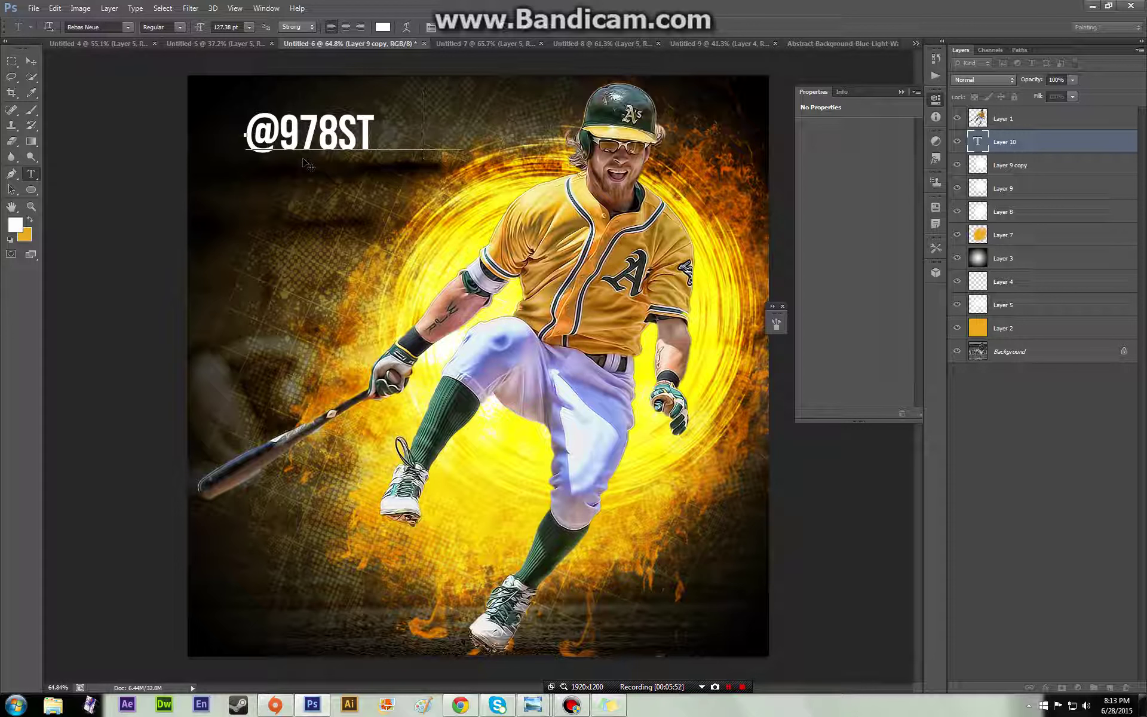
pyautogui.write('UDIOS')
pyautogui.moveTo(464, 130); pyautogui.dragTo(223, 147)
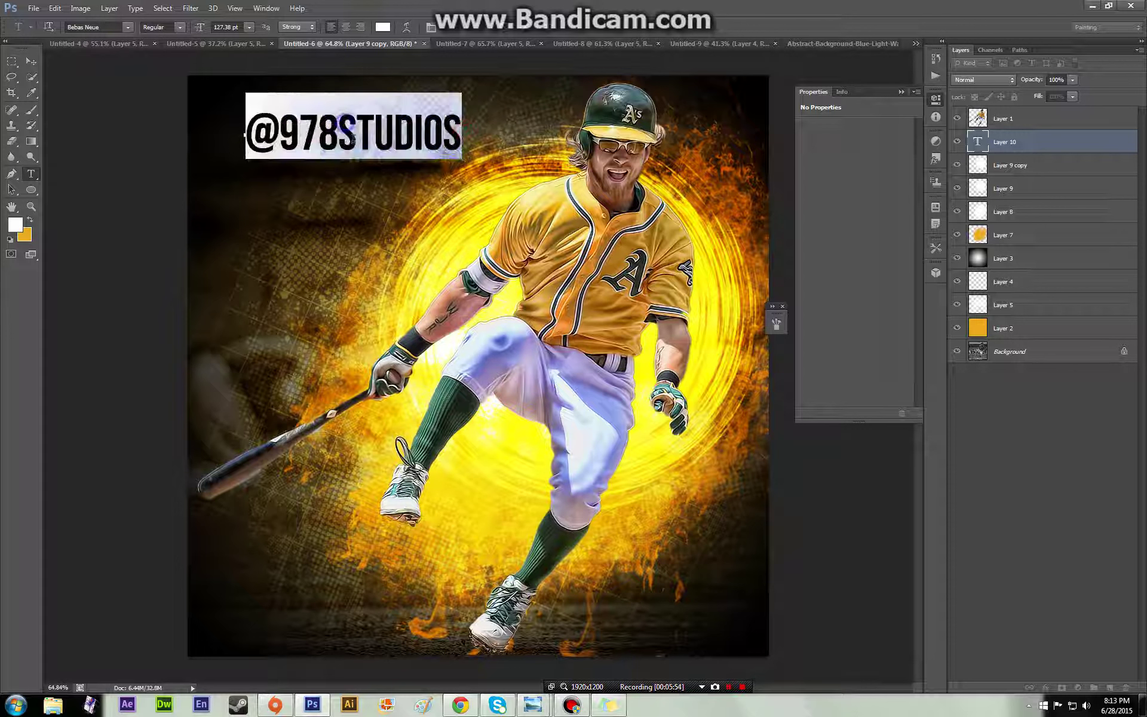
pyautogui.rightClick(345, 178)
pyautogui.click(409, 376)
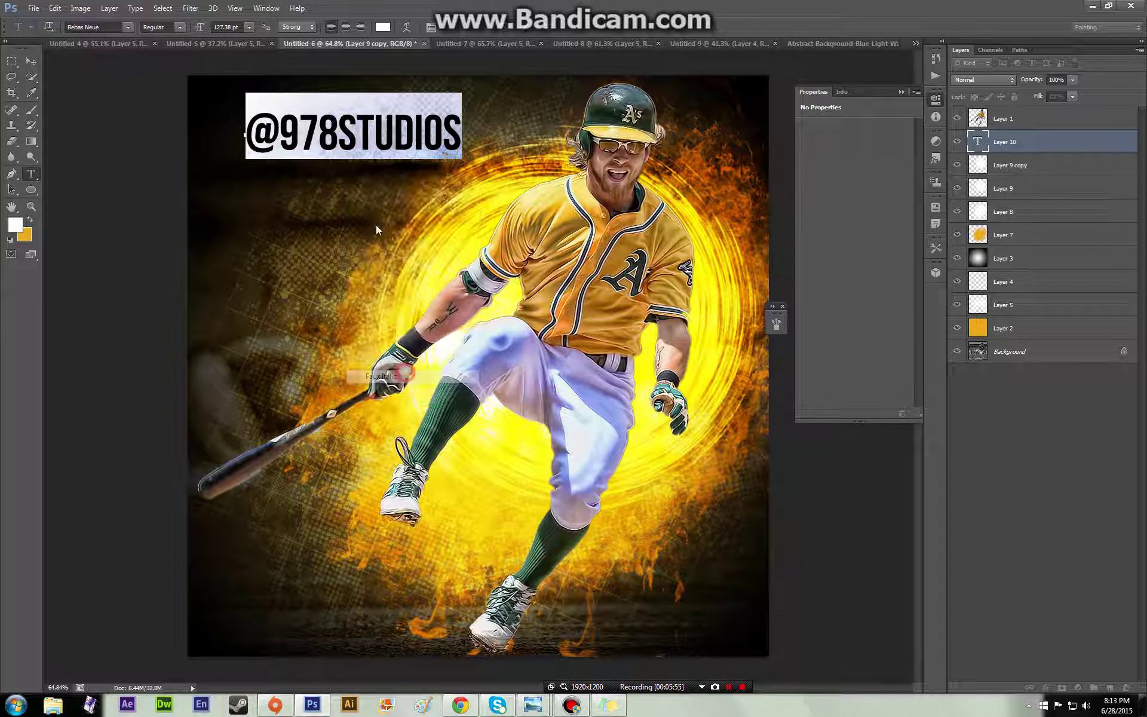
# Shrink the text to 32.38 pt and move it beside the player's helmet.
pyautogui.click(223, 28)
pyautogui.hotkey('shift', 'Down')
pyautogui.hotkey('shift', 'Down')
pyautogui.hotkey('shift', 'Down')
pyautogui.press('Down')
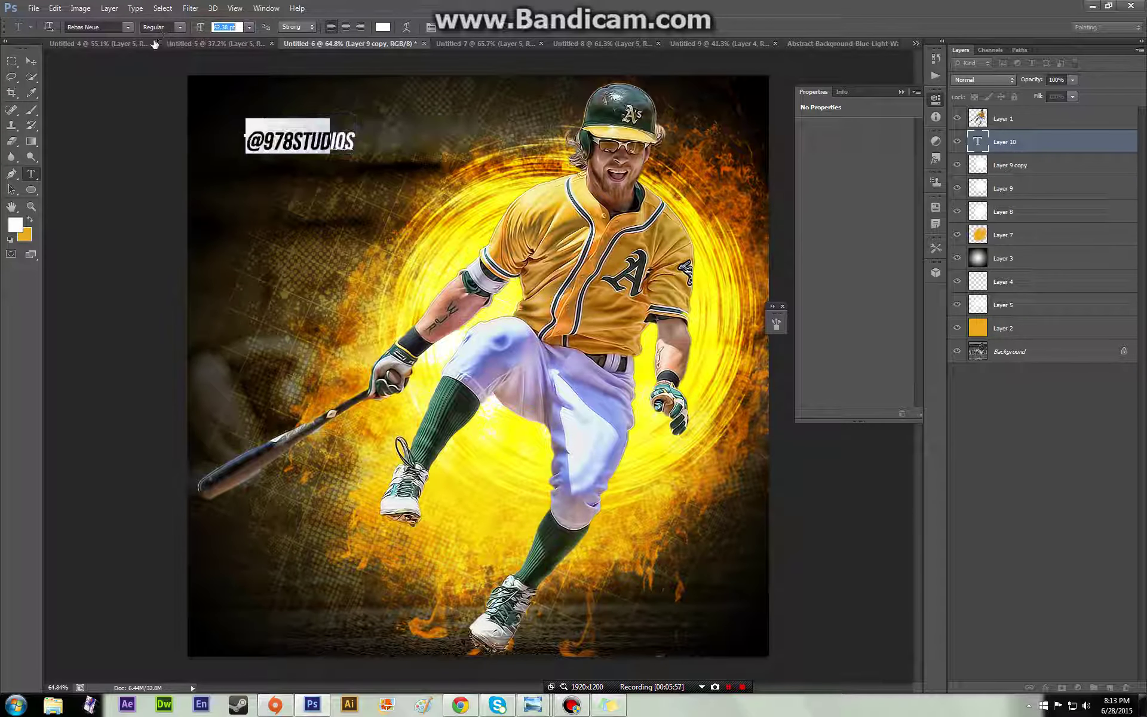
pyautogui.click(31, 61)
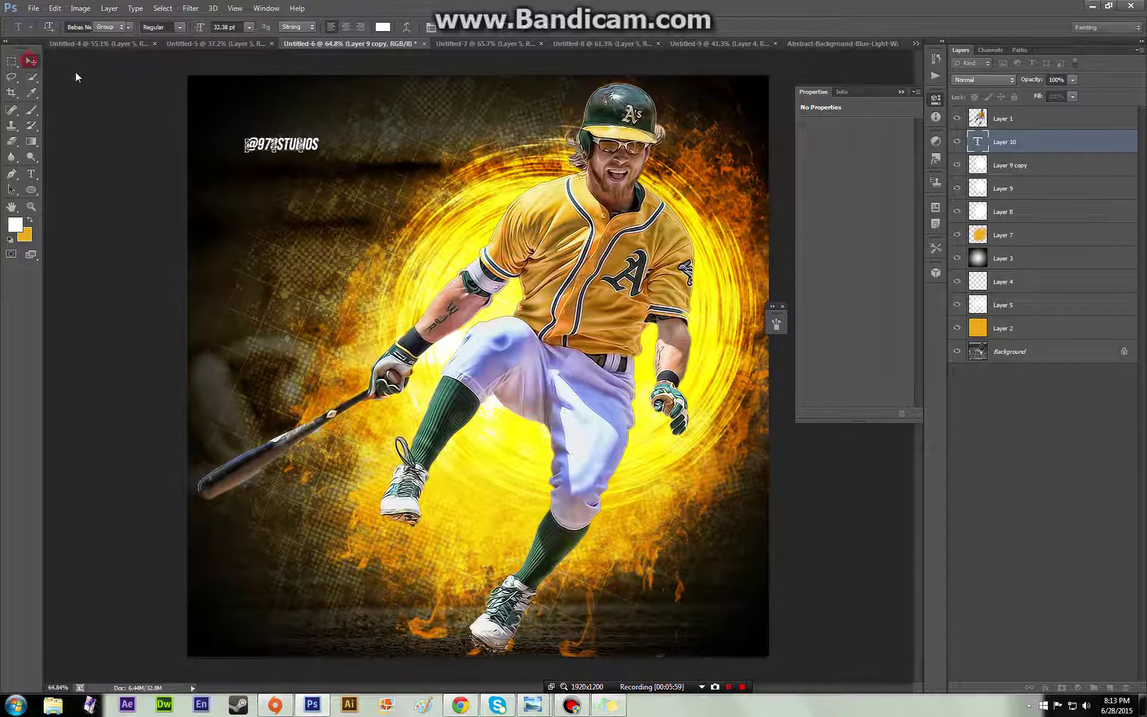
pyautogui.moveTo(291, 149)
pyautogui.mouseDown()
pyautogui.moveTo(555, 145)
pyautogui.moveTo(568, 121)
pyautogui.mouseUp()
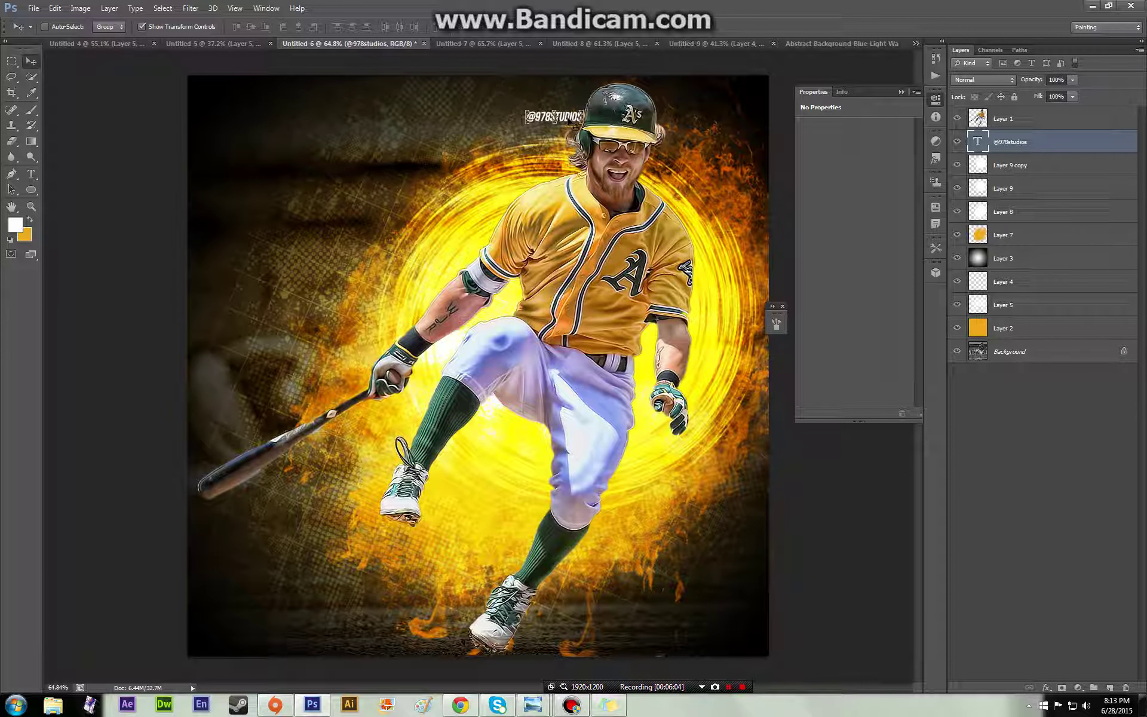
pyautogui.click(973, 374)
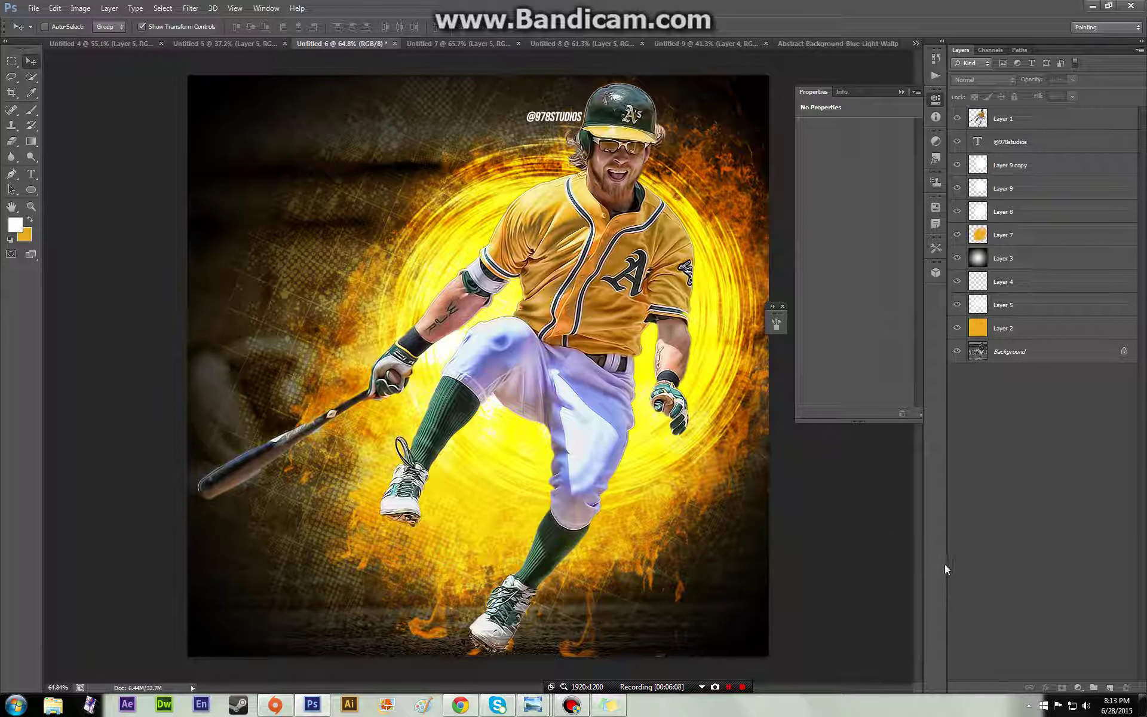
# Move the sticky note to the lower right and add a line about brush packs in the description.
pyautogui.moveTo(778, 317); pyautogui.dragTo(1081, 392)
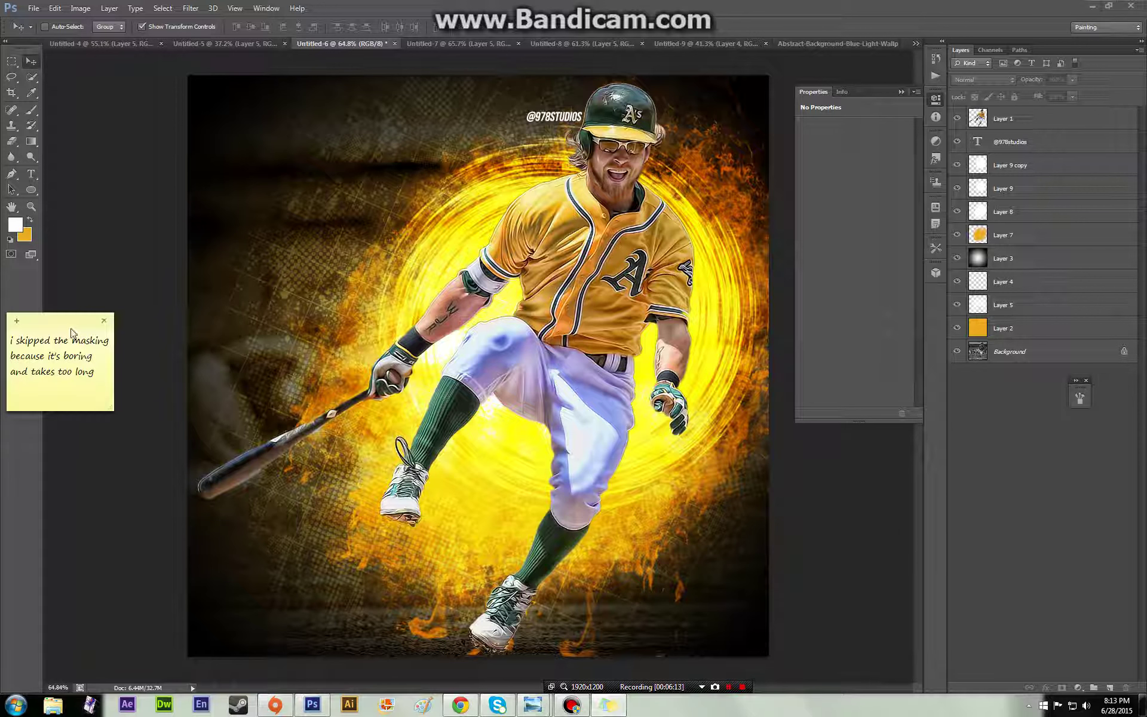
pyautogui.moveTo(71, 329); pyautogui.dragTo(1076, 418)
pyautogui.write('.')
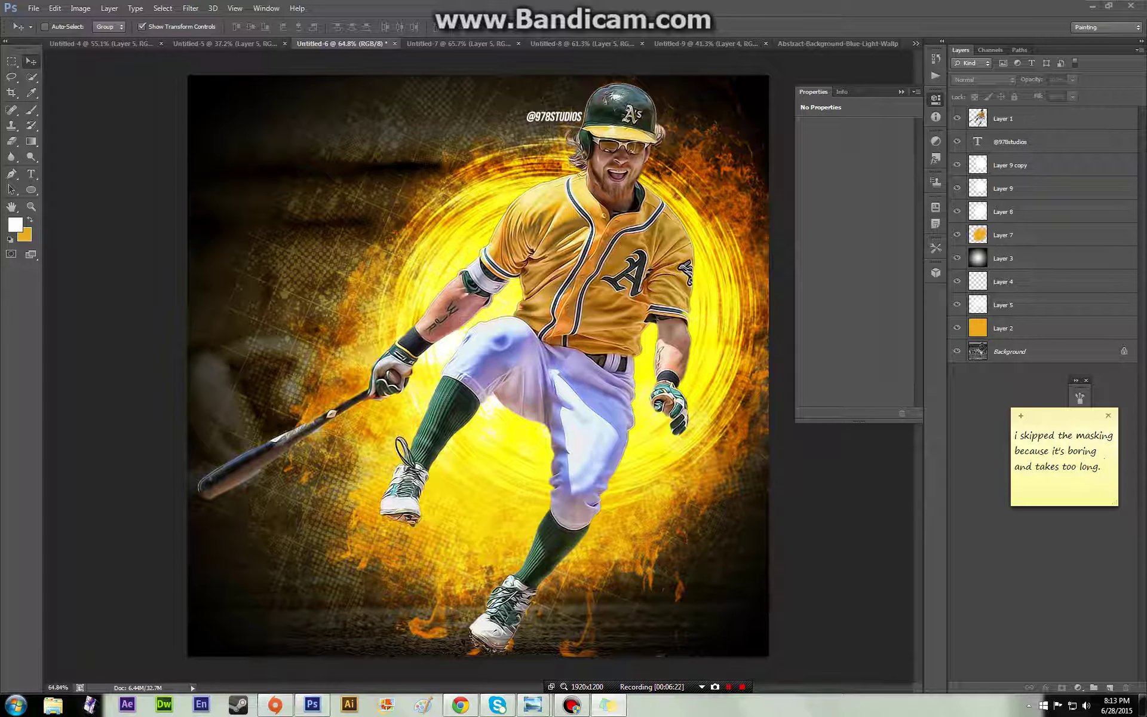
pyautogui.press('Return')
pyautogui.write('ush packs in th')
pyautogui.write('e description')
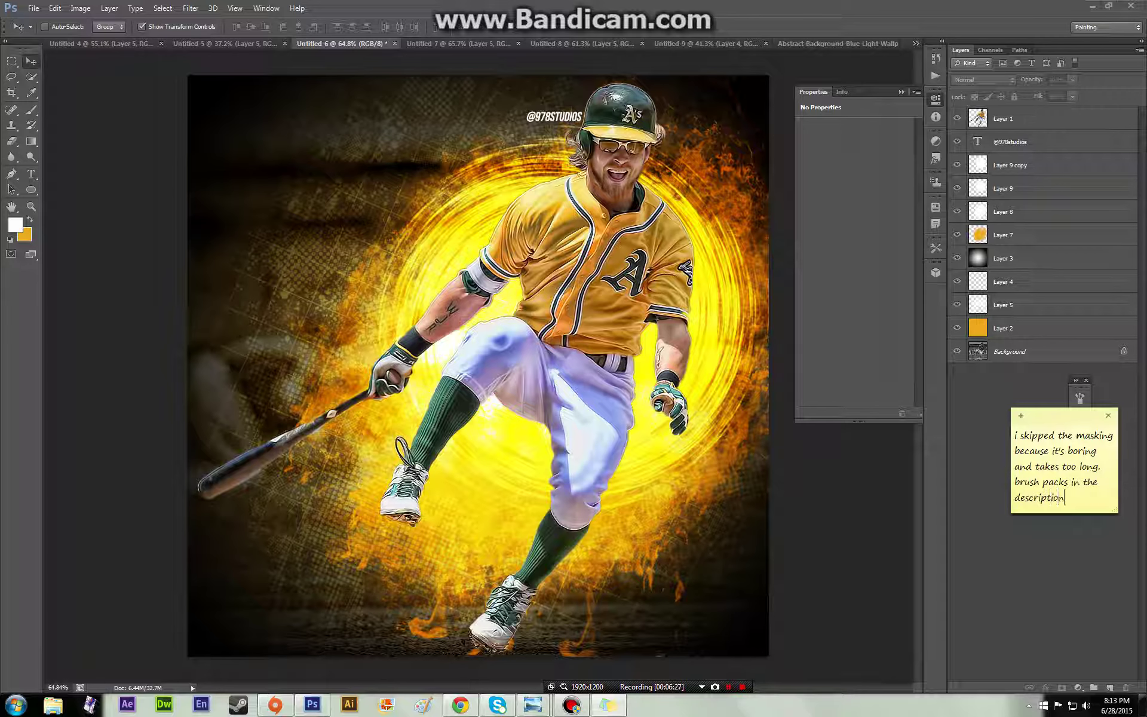